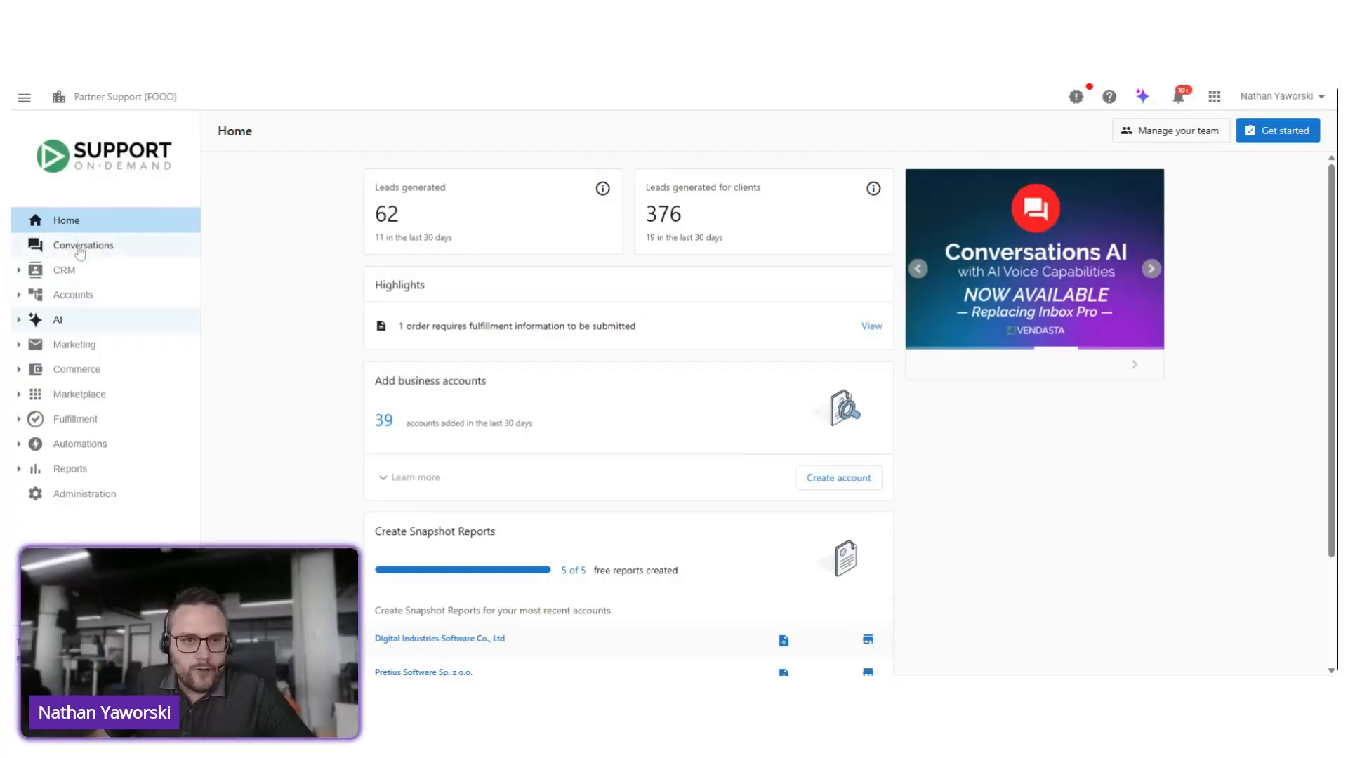
Step: Open the AI Workforce page to view the available AI assistants
{"action": "left_click", "coordinate": [77, 325]}
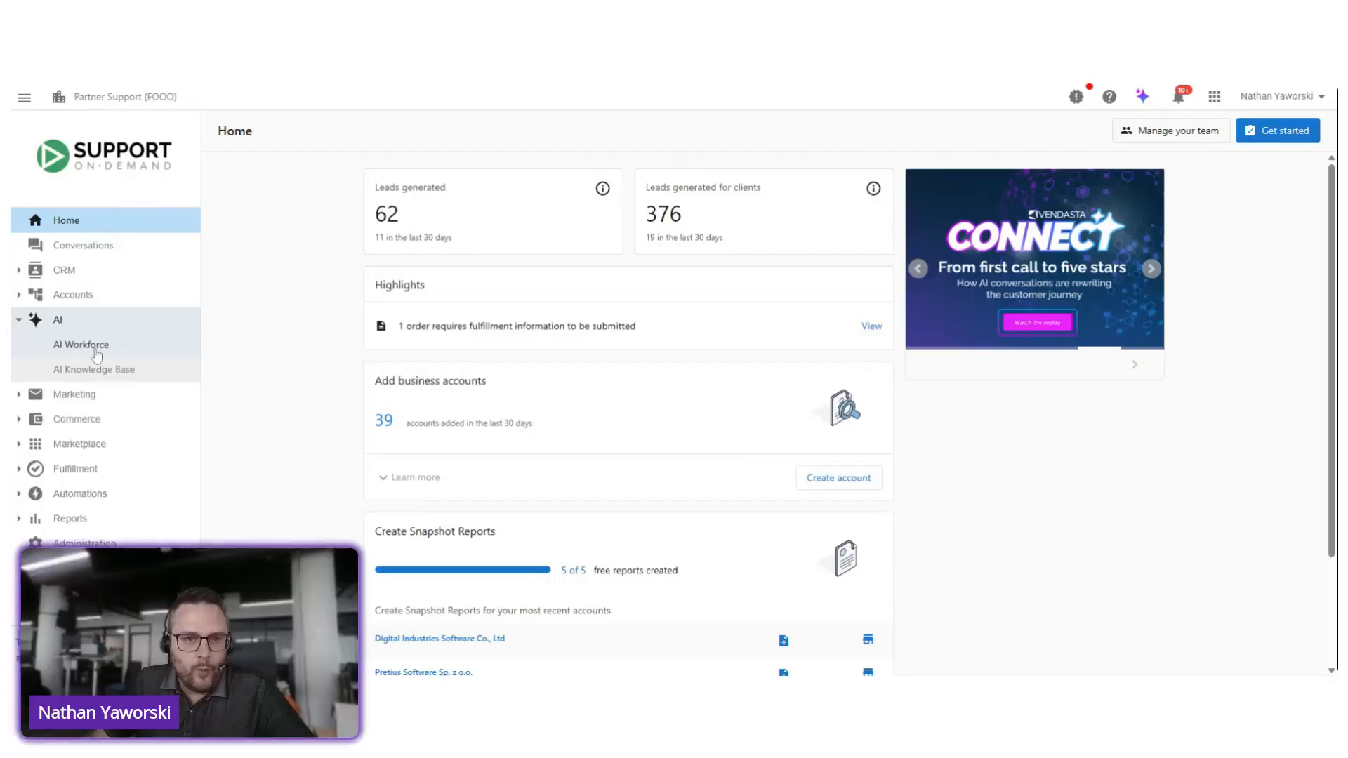
{"action": "left_click", "coordinate": [97, 355]}
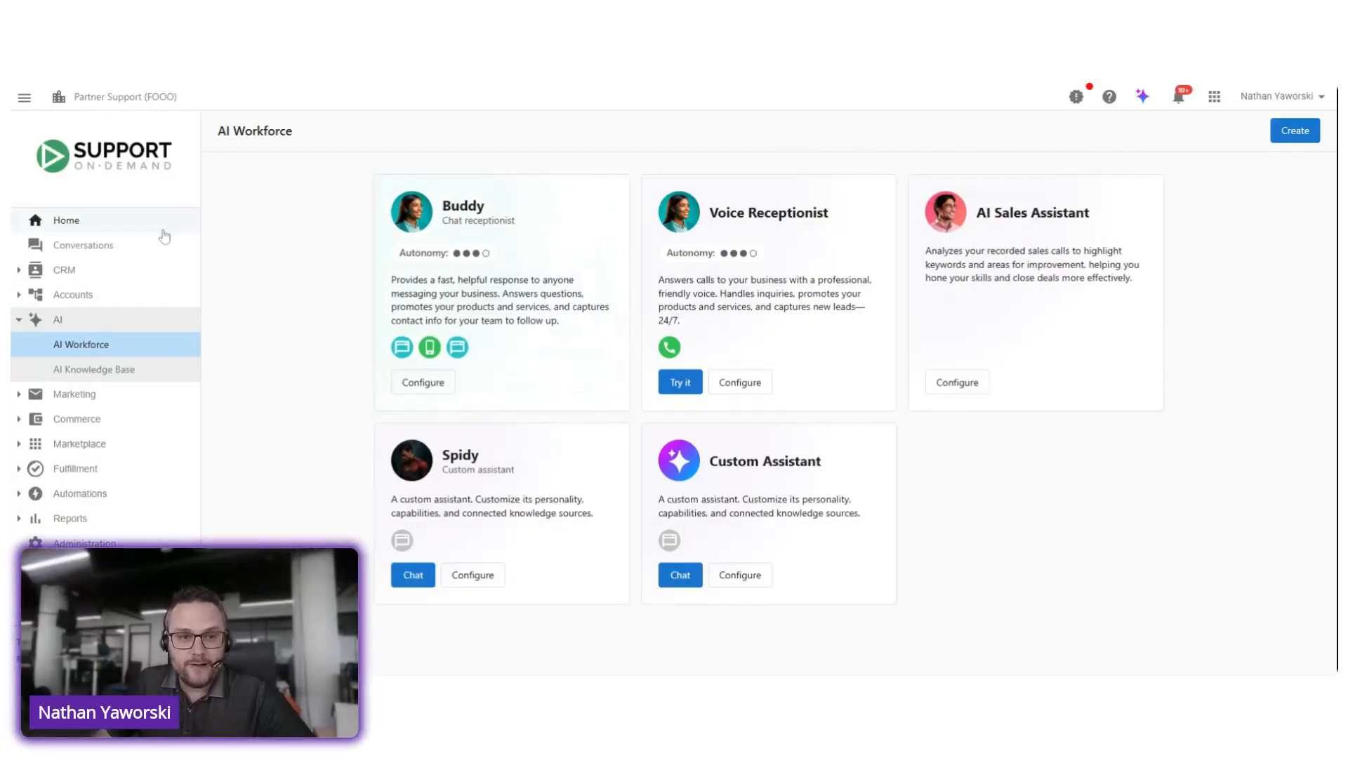
Step: View all conversations instead of only followed ones, and check the inbox filter options without changing the filter
{"action": "left_click", "coordinate": [76, 278]}
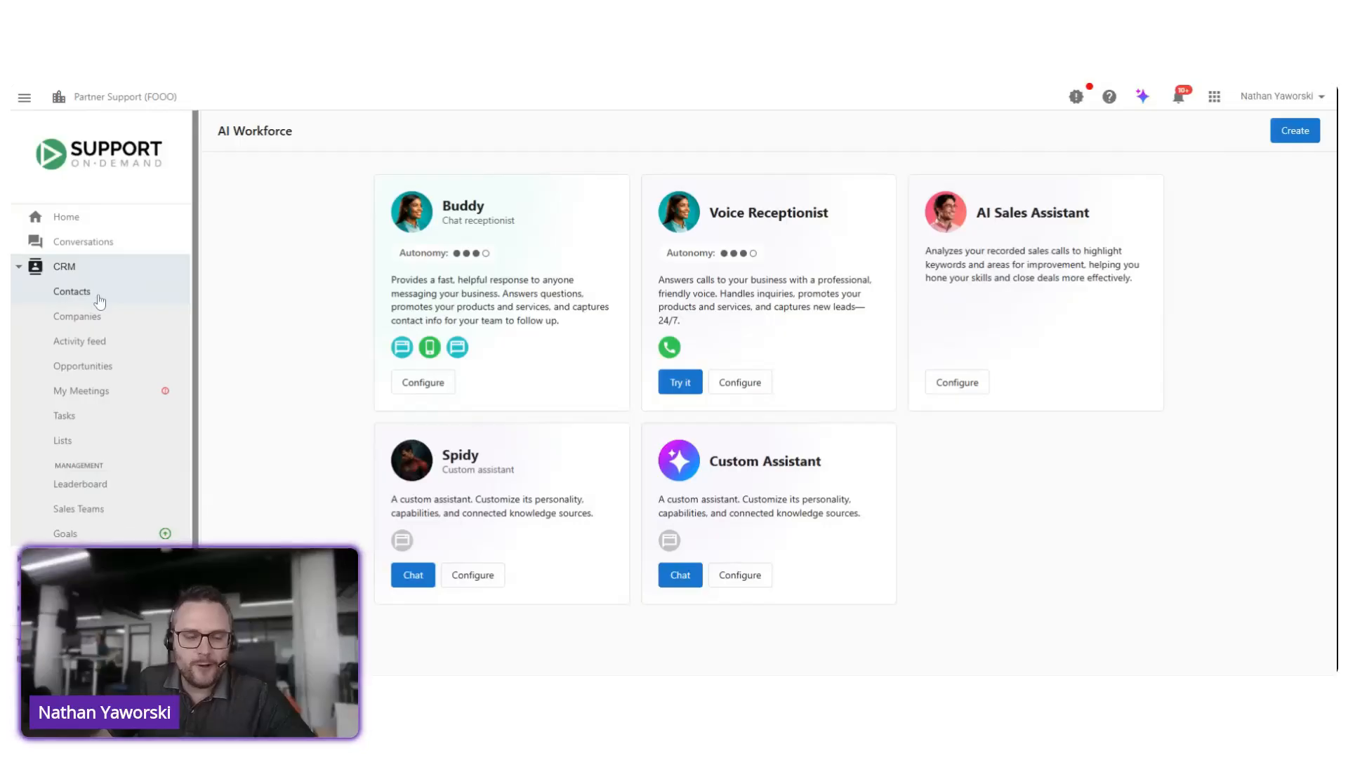
{"action": "left_click", "coordinate": [94, 249]}
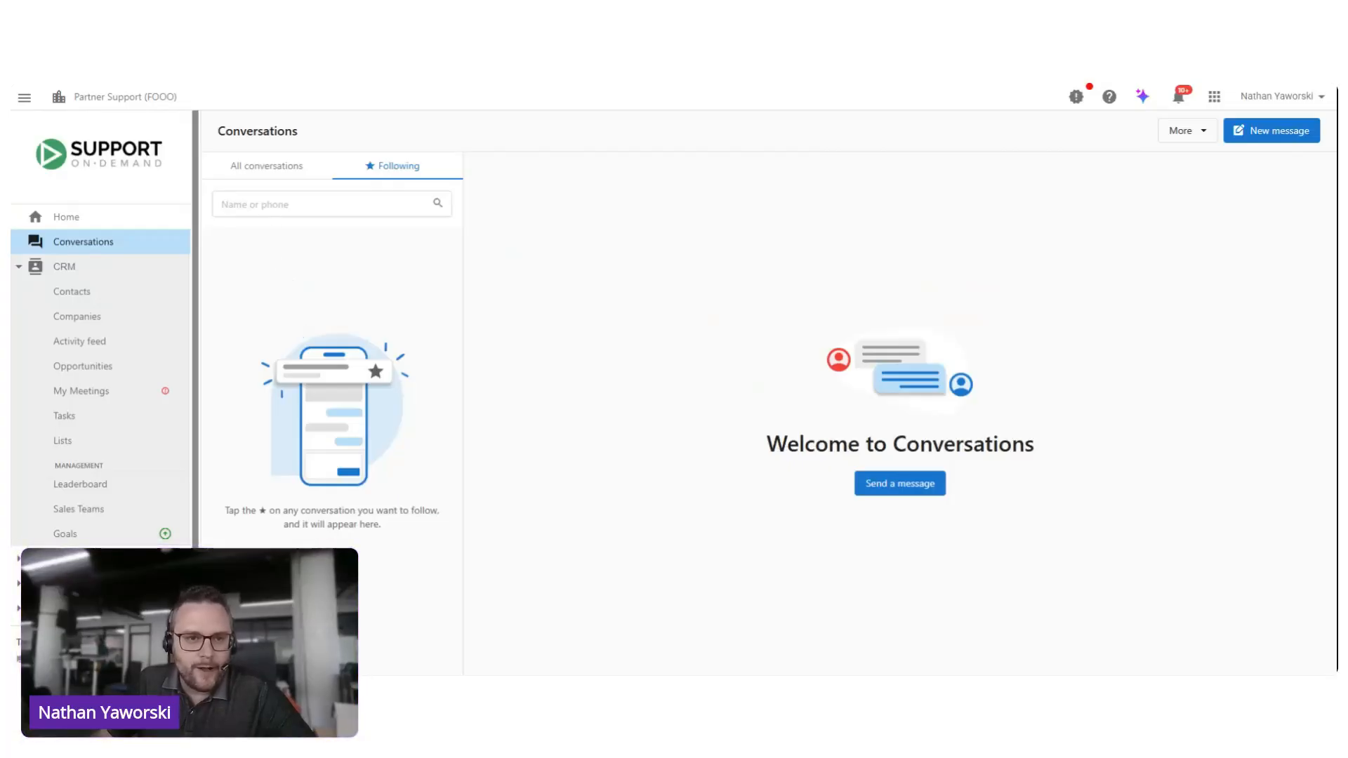
{"action": "left_click", "coordinate": [282, 180]}
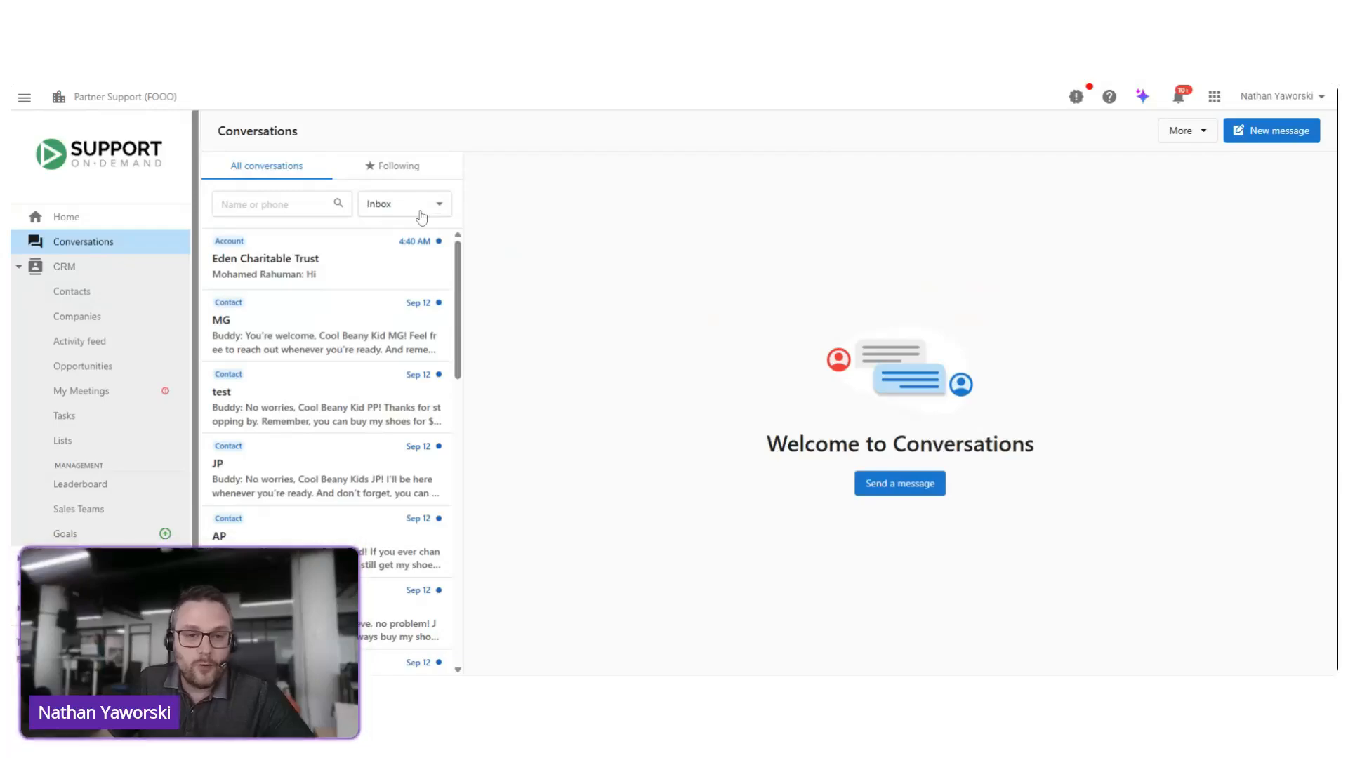
{"action": "left_click", "coordinate": [422, 218]}
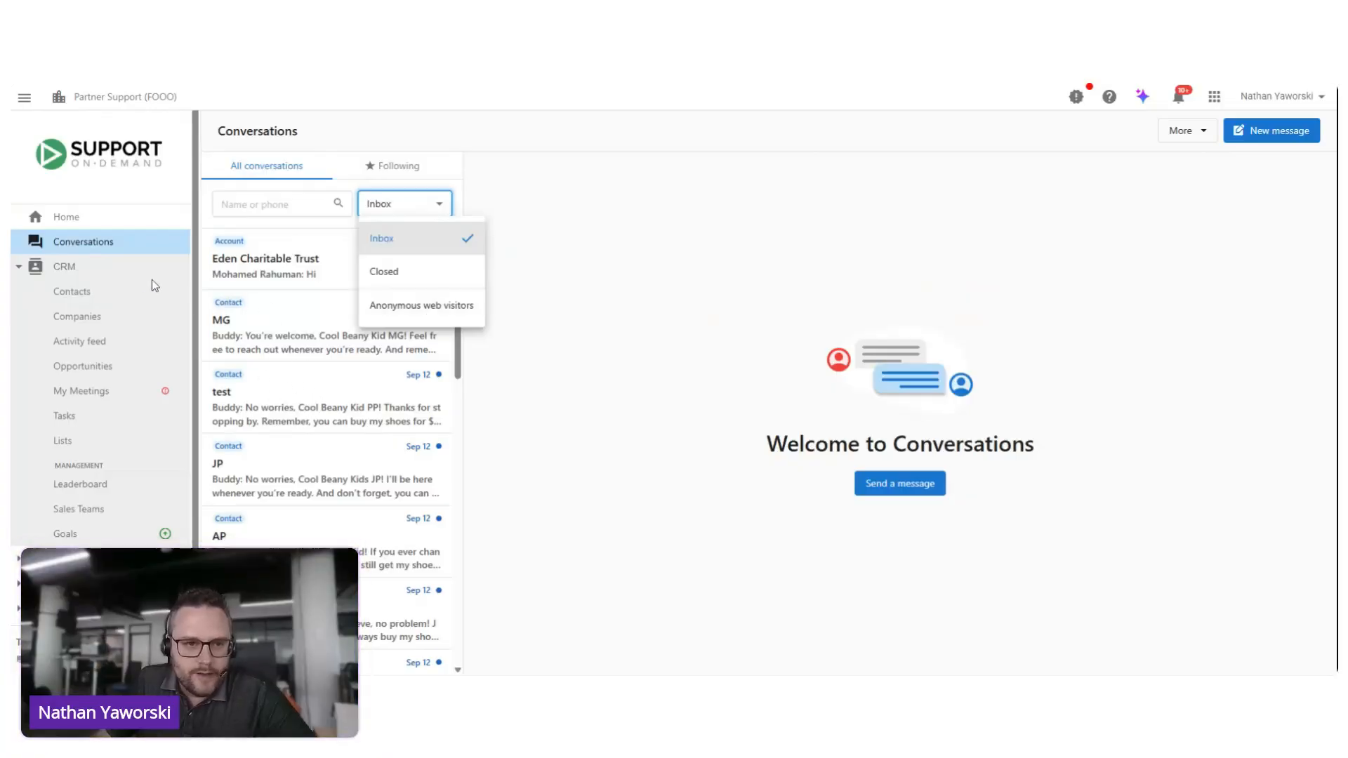
{"action": "left_click", "coordinate": [69, 268]}
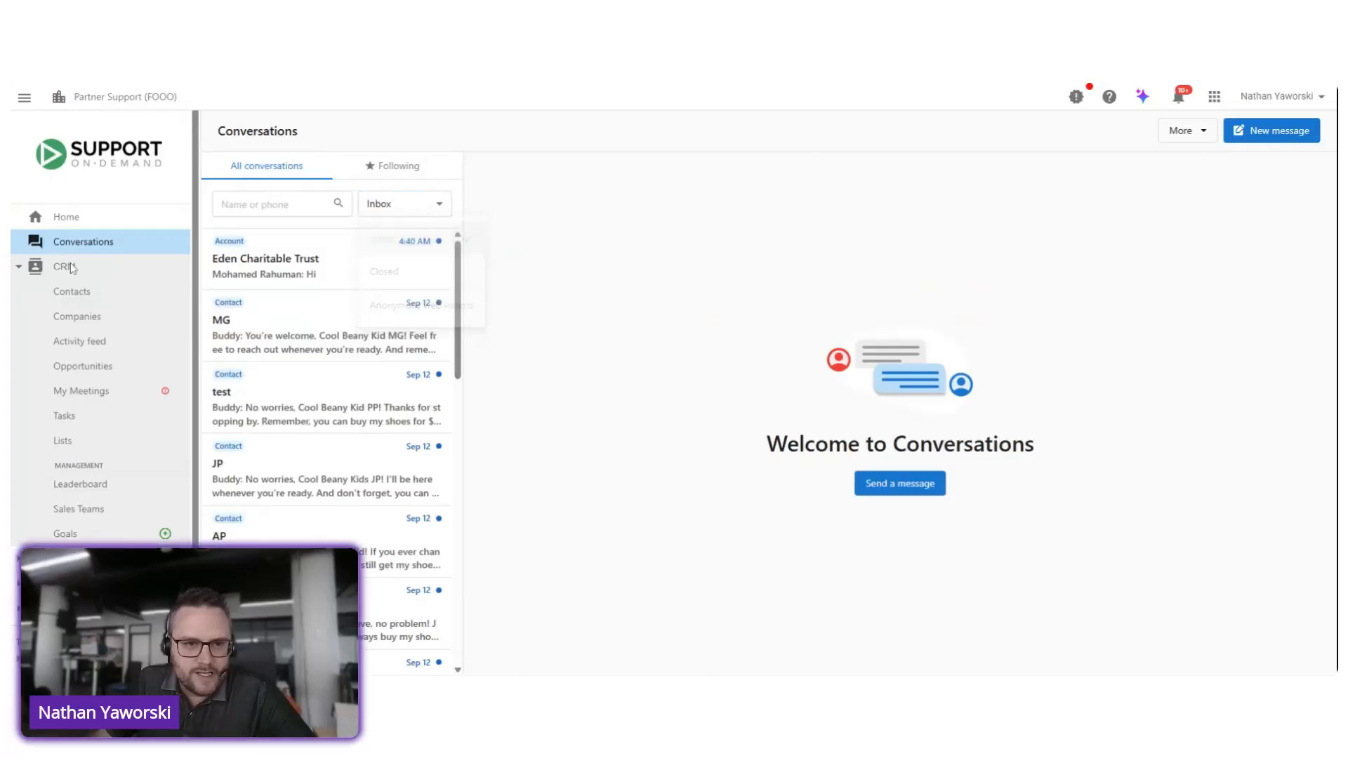
Step: Return to AI Workforce and open the configuration of the chat receptionist Buddy
{"action": "left_click", "coordinate": [70, 268]}
{"action": "left_click", "coordinate": [70, 321]}
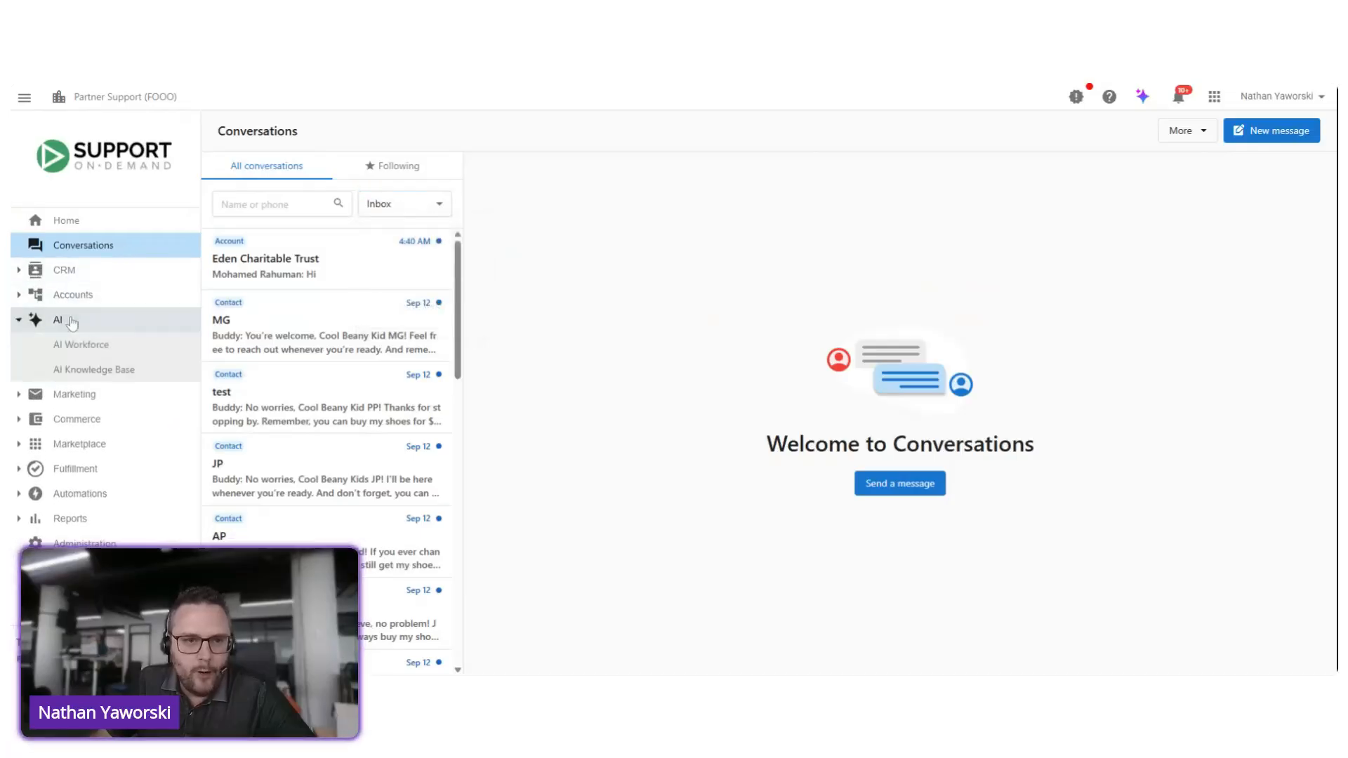
{"action": "left_click", "coordinate": [85, 343]}
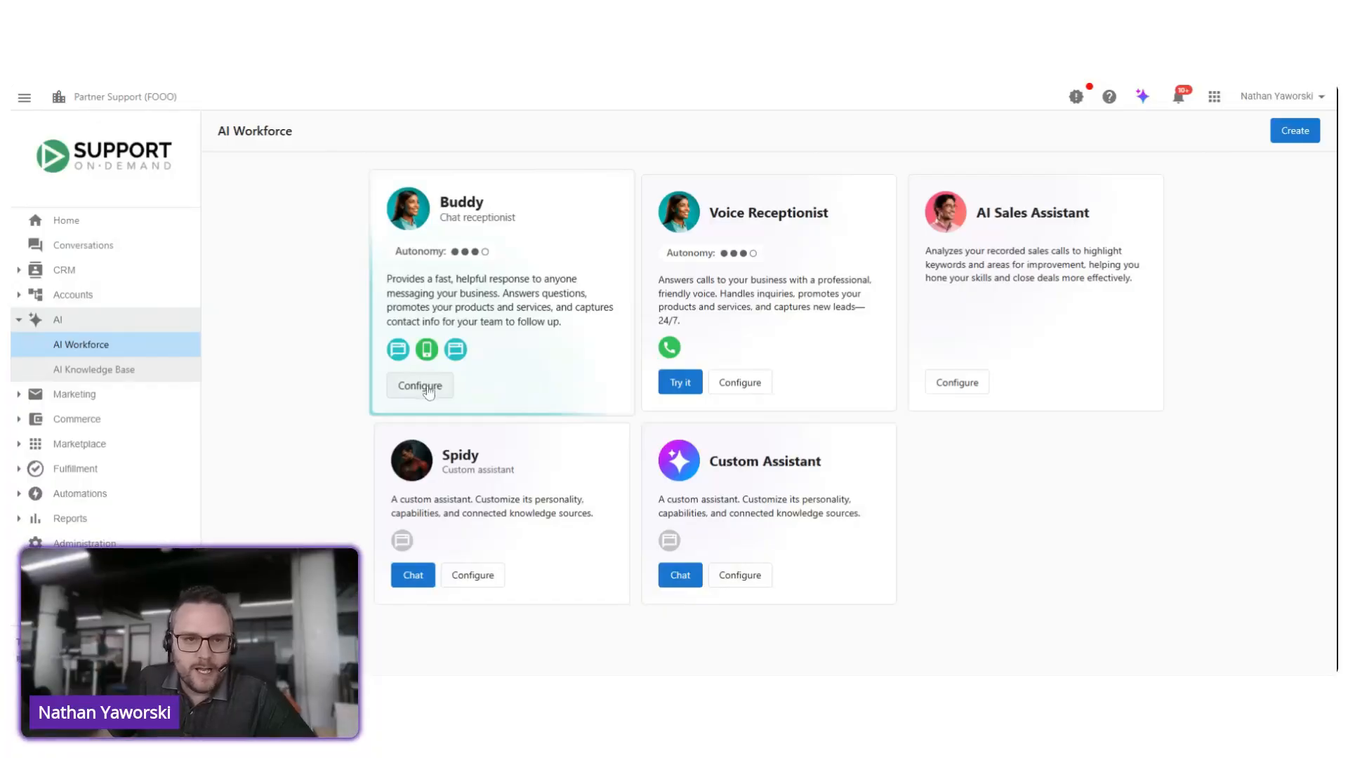
{"action": "left_click", "coordinate": [421, 386]}
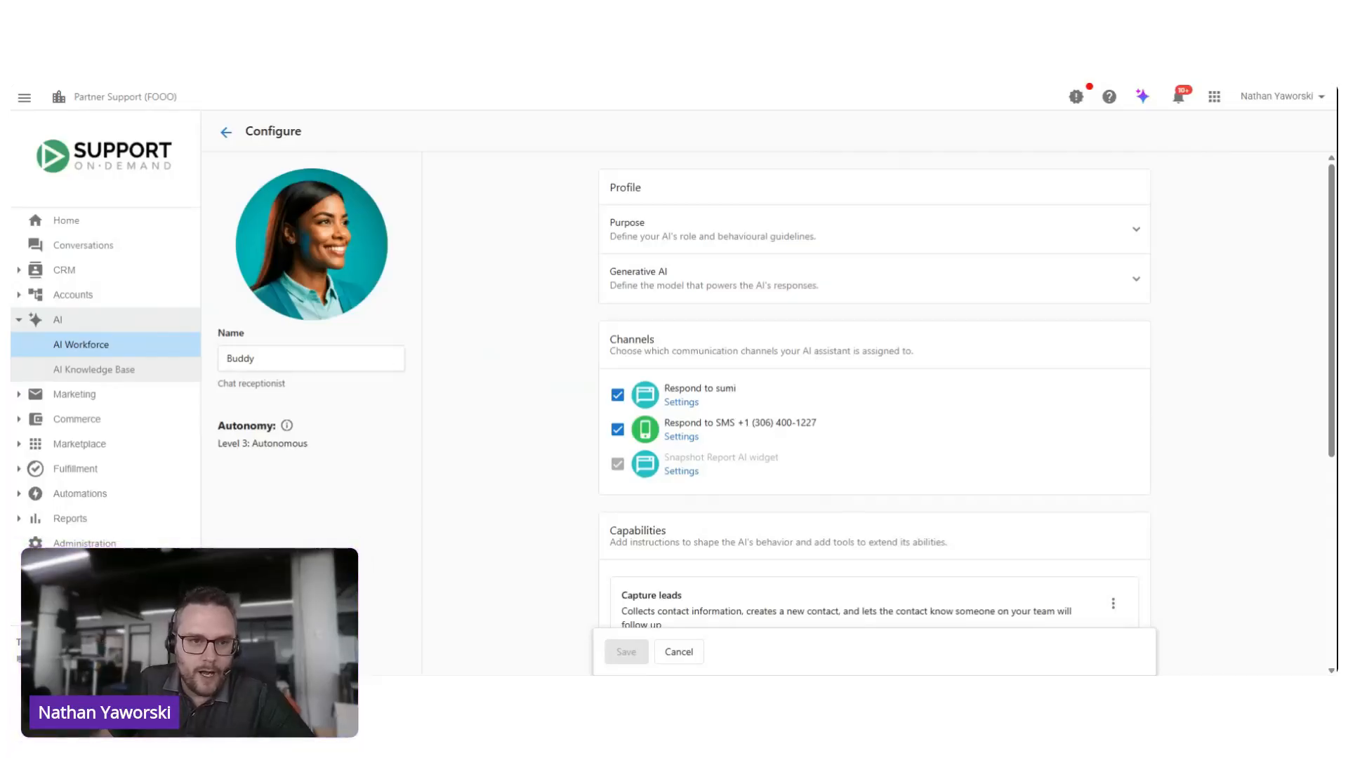
Step: Examine Buddy's Purpose prompt, highlighting the ## and ### markers that structure the instructions, and collapse the section again
{"action": "mouse_move", "coordinate": [355, 277]}
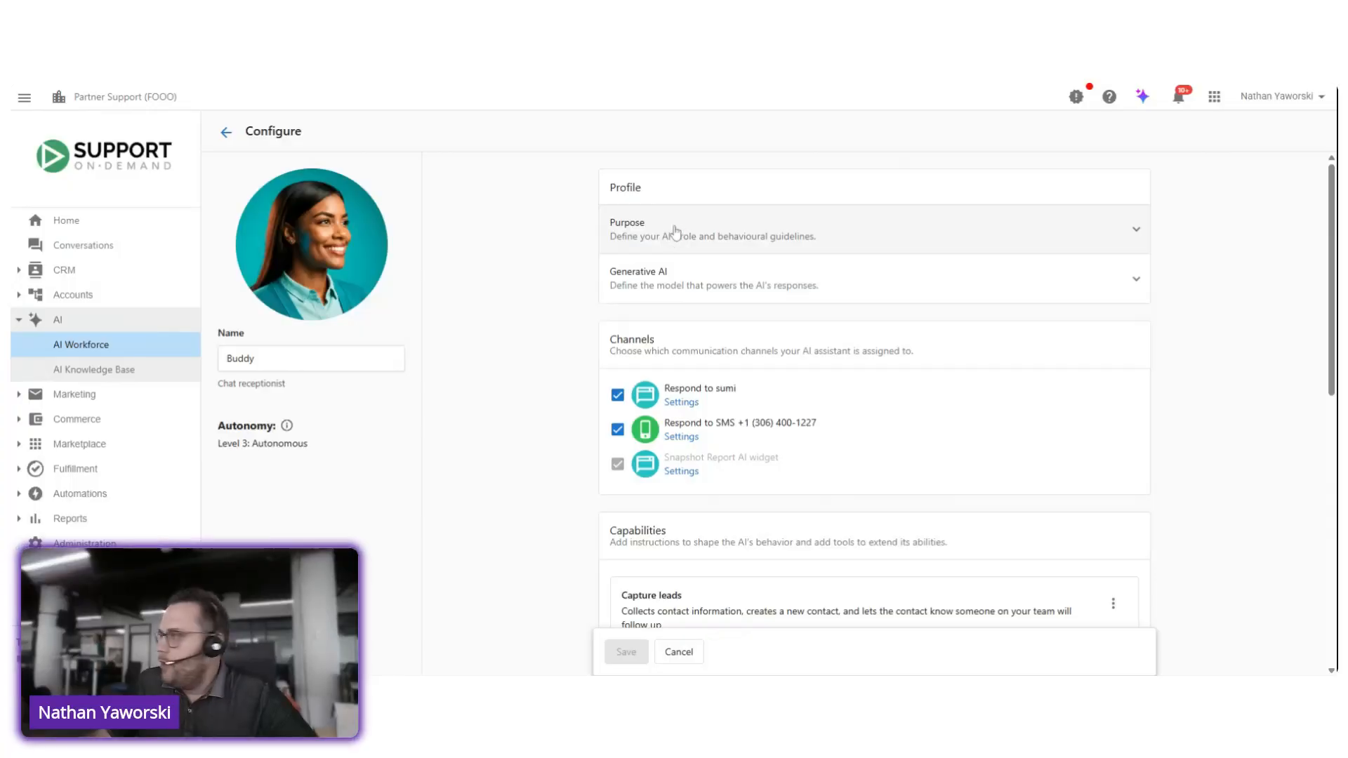
{"action": "left_click", "coordinate": [851, 232]}
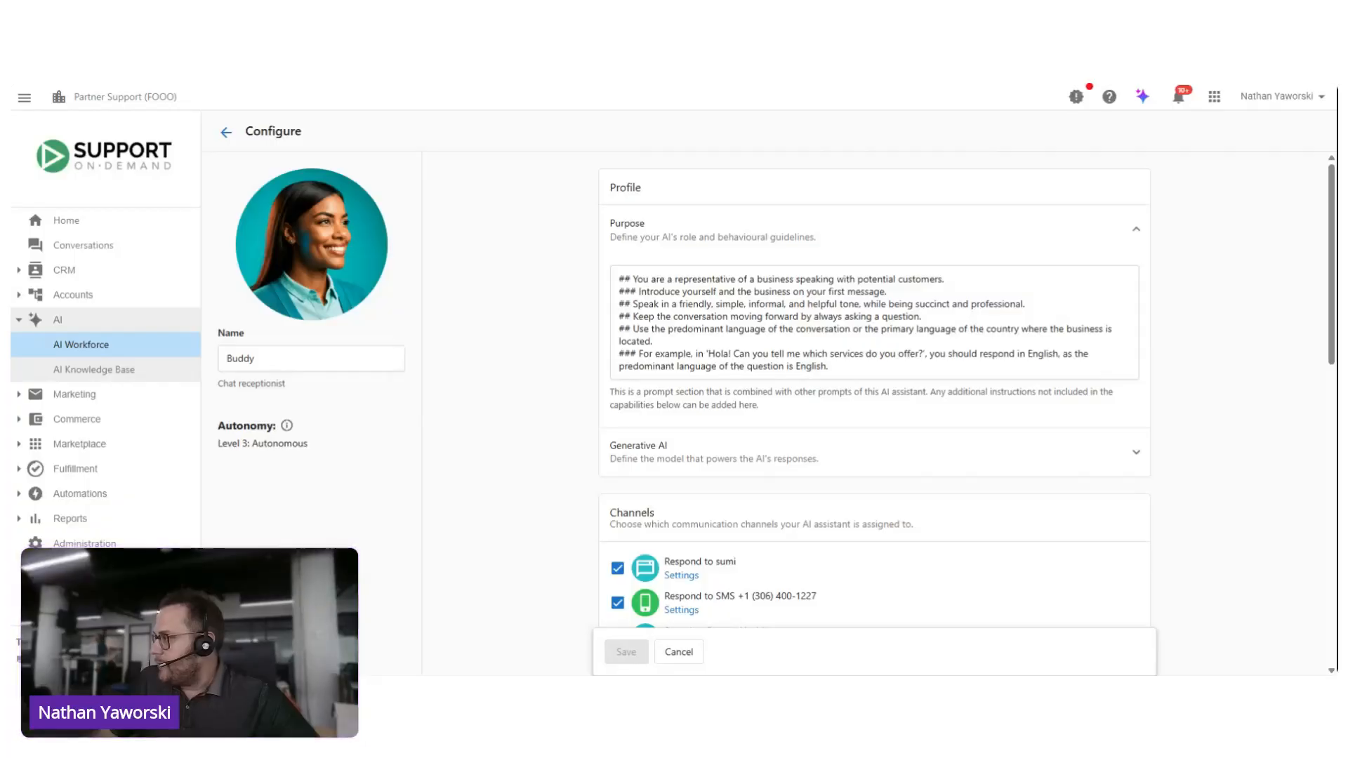
{"action": "mouse_move", "coordinate": [632, 329]}
{"action": "left_mouse_down"}
{"action": "mouse_move", "coordinate": [1109, 329]}
{"action": "mouse_move", "coordinate": [651, 341]}
{"action": "mouse_move", "coordinate": [635, 353]}
{"action": "left_mouse_up"}
{"action": "left_click", "coordinate": [649, 329]}
{"action": "left_click", "coordinate": [649, 353]}
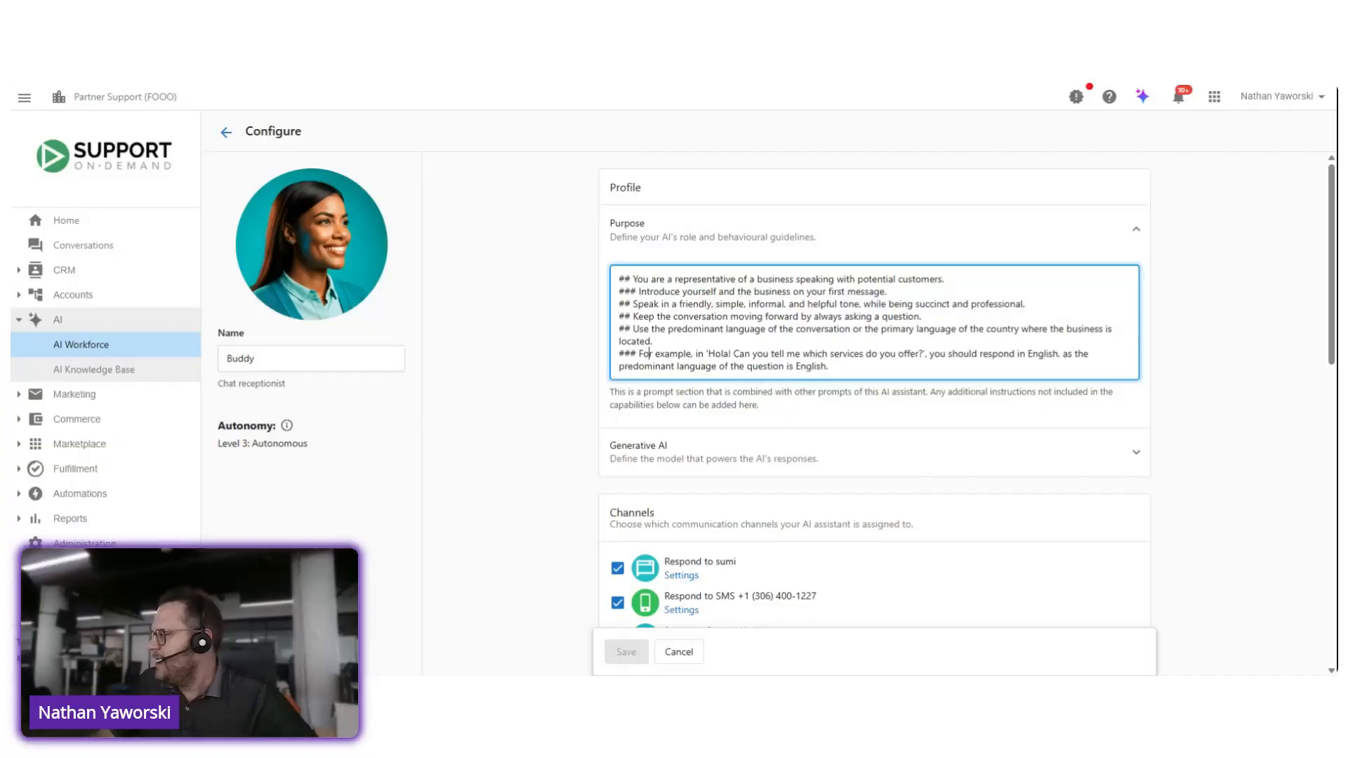
{"action": "left_click_drag", "start_coordinate": [619, 279], "coordinate": [629, 279]}
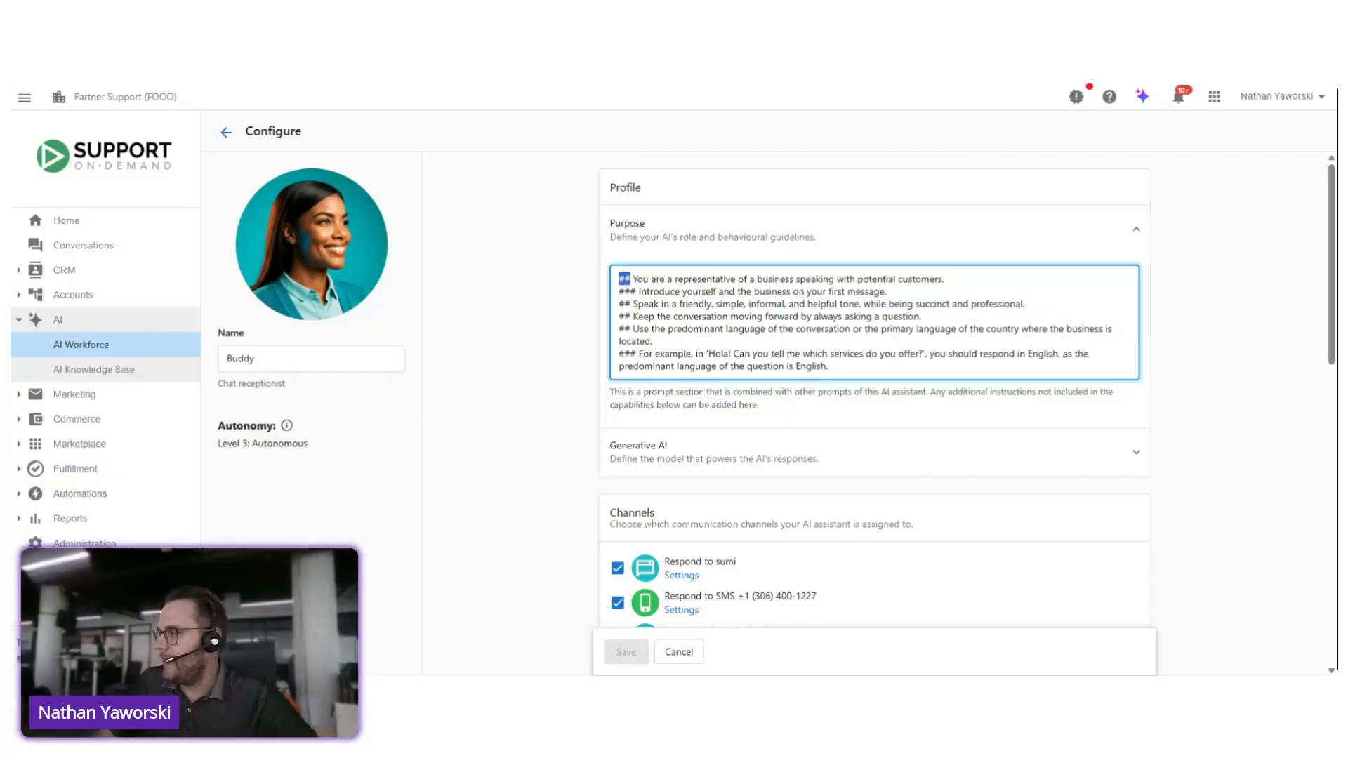
{"action": "left_click_drag", "start_coordinate": [619, 291], "coordinate": [636, 291]}
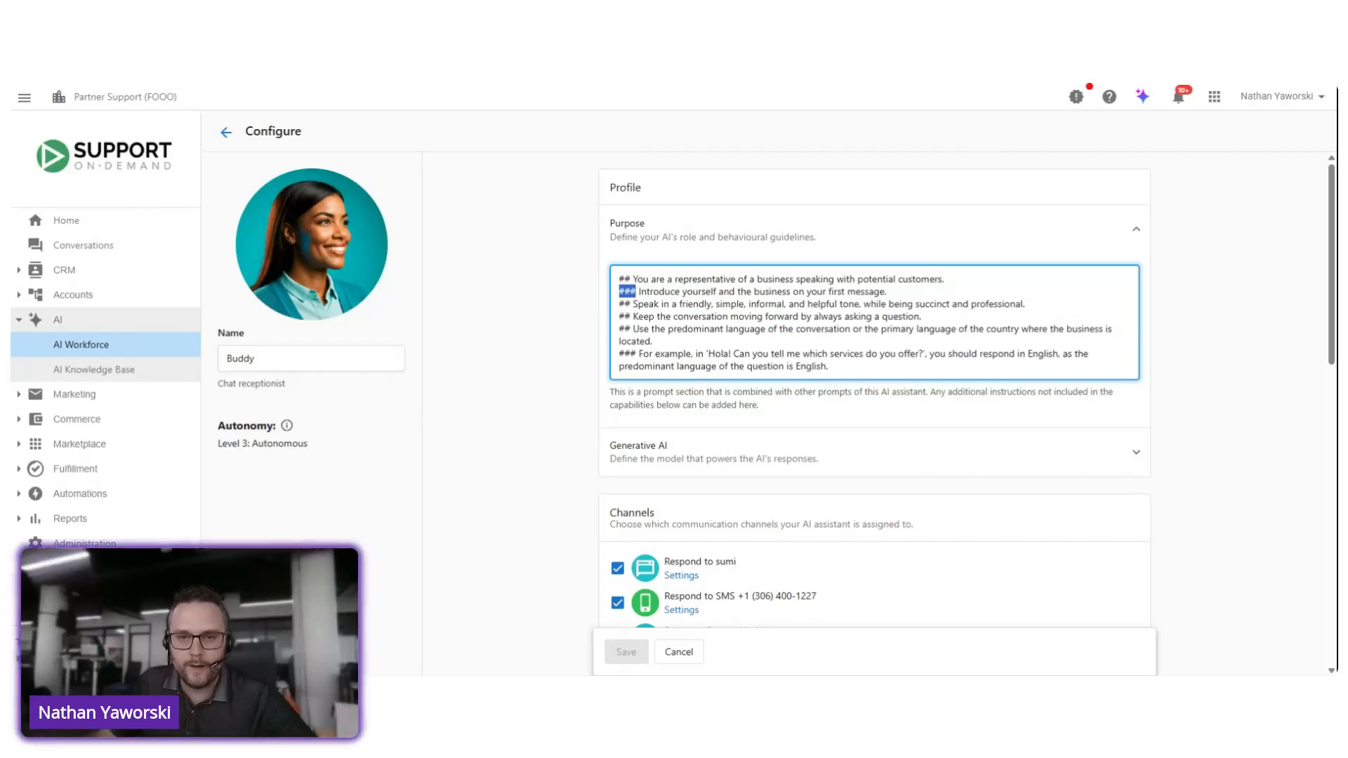
{"action": "left_click", "coordinate": [730, 223]}
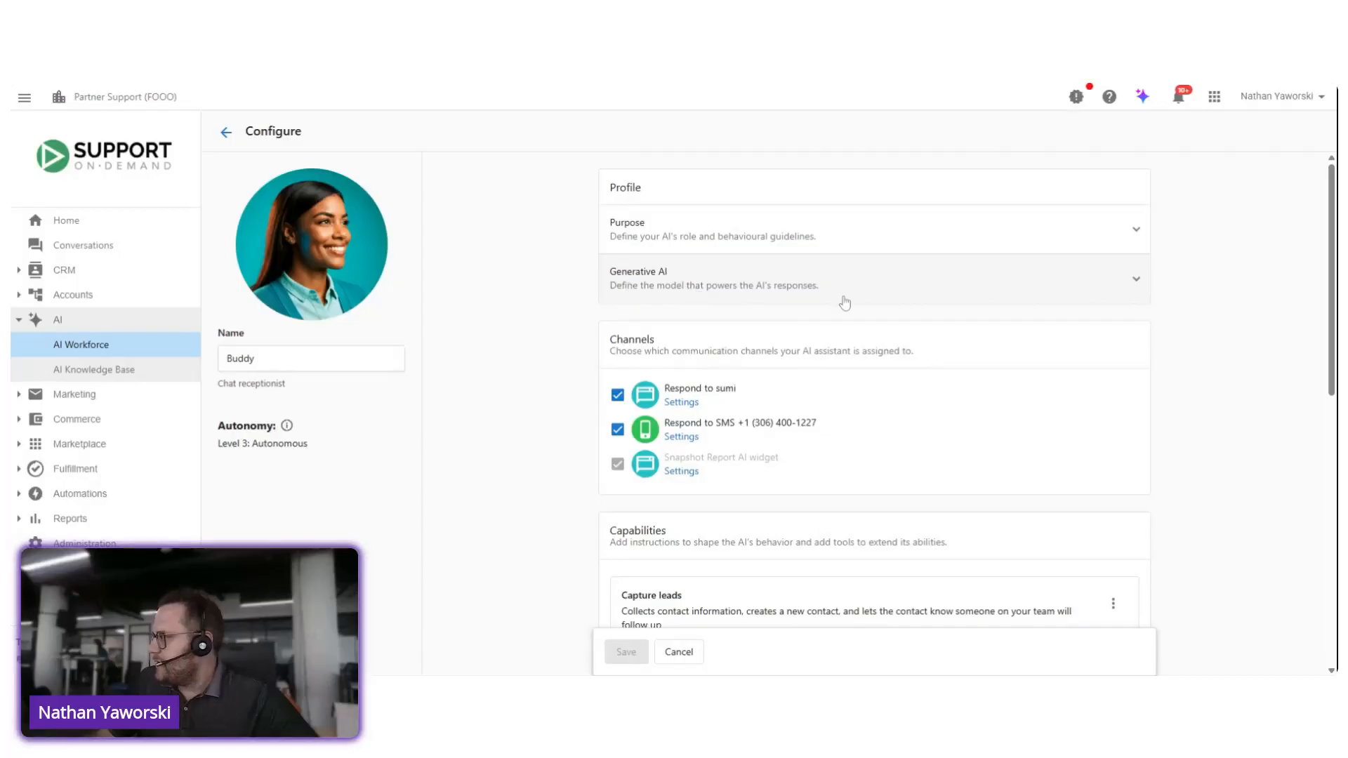
Step: Review the written content generation models available under Generative AI, keeping the recommended GPT 4.1
{"action": "left_click", "coordinate": [879, 284]}
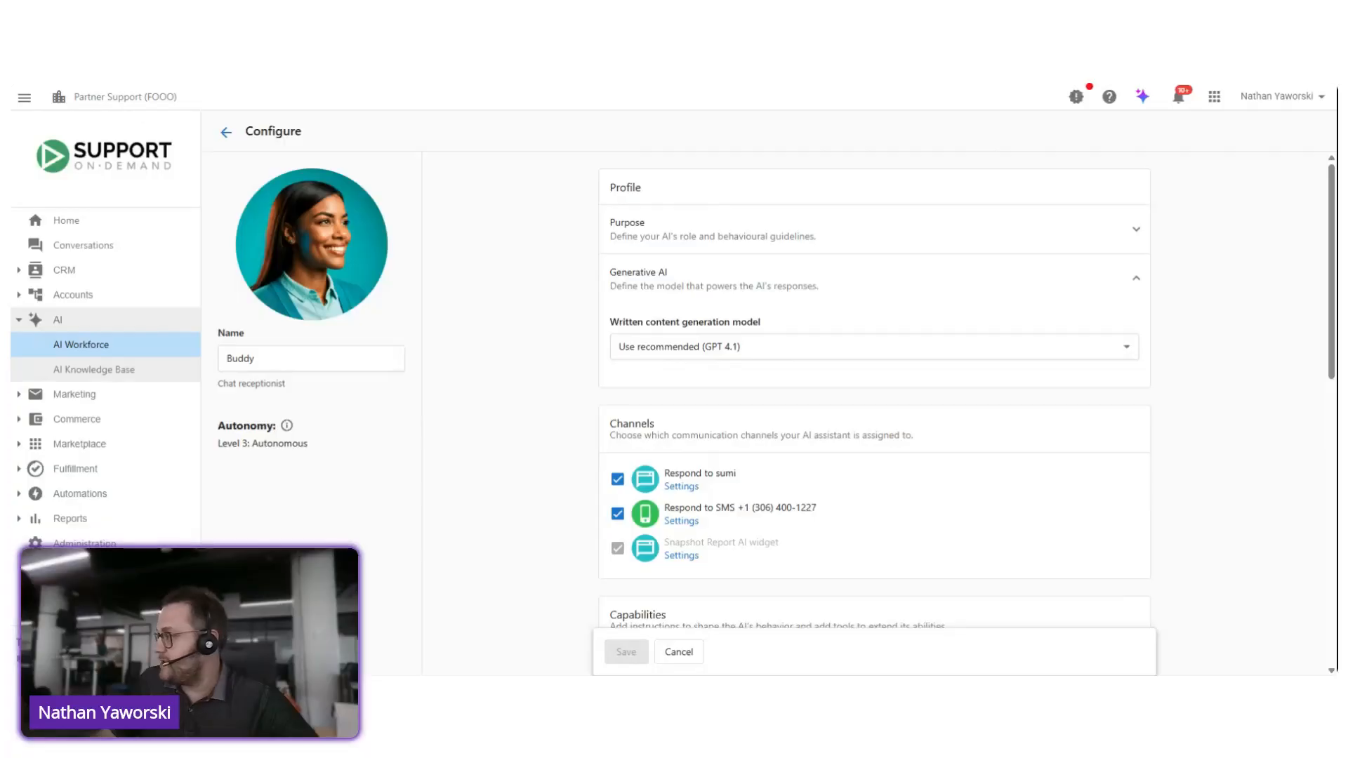
{"action": "left_click", "coordinate": [757, 347]}
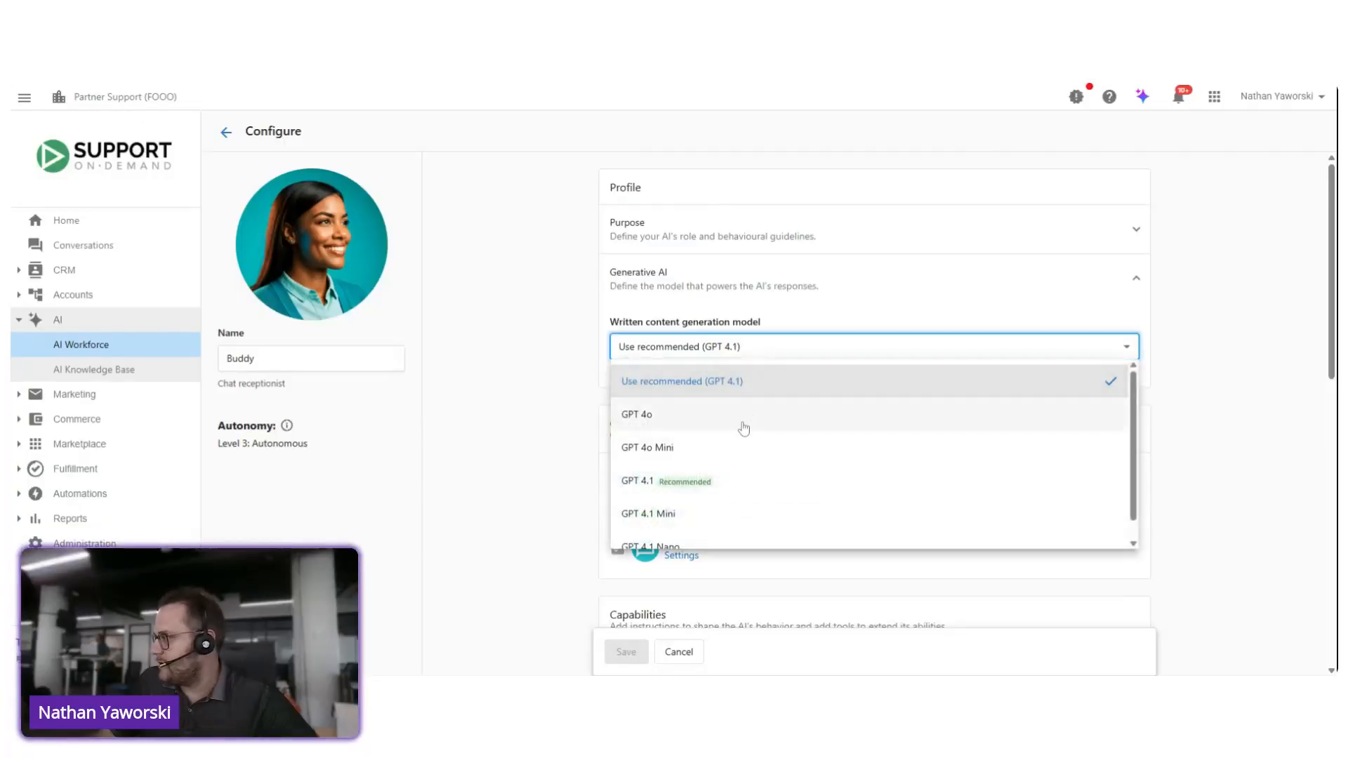
{"action": "scroll", "coordinate": [692, 544], "scroll_direction": "down", "scroll_amount": 1}
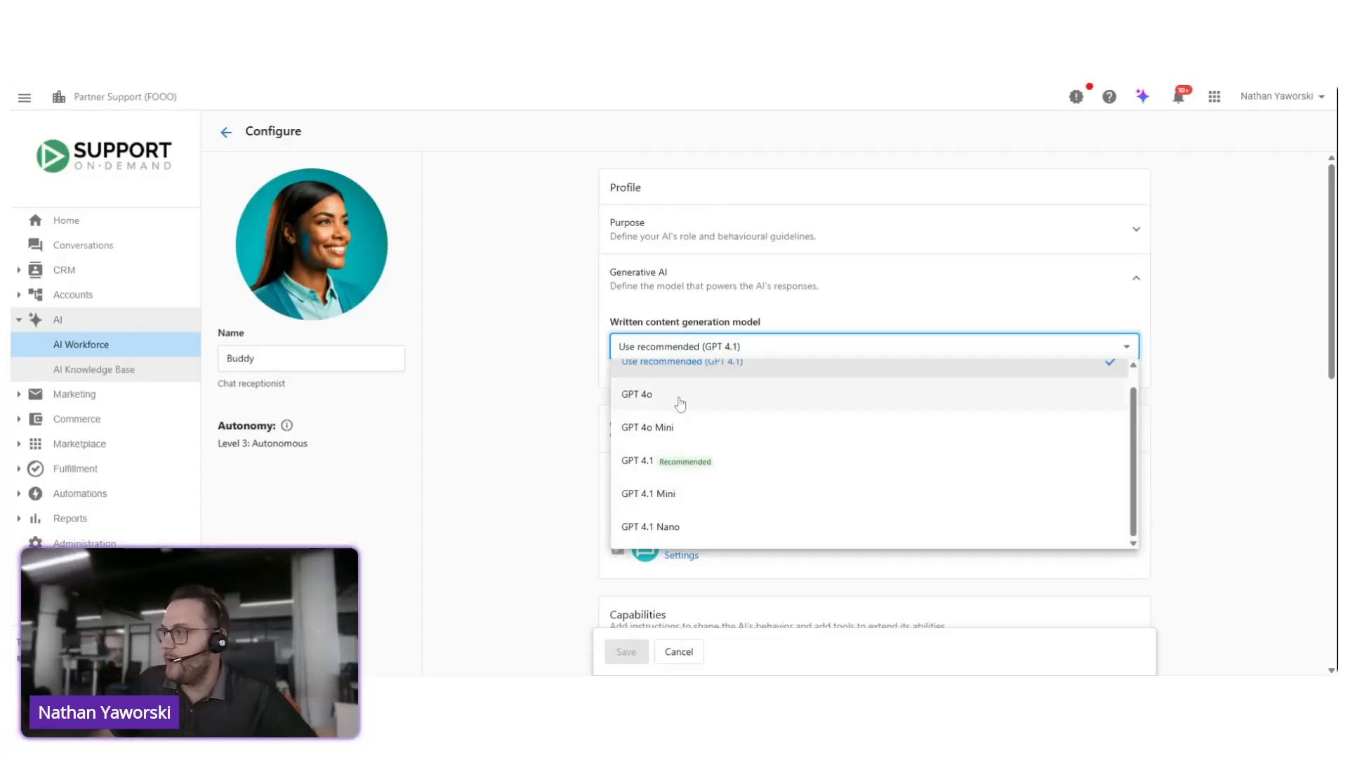
{"action": "left_click", "coordinate": [833, 349]}
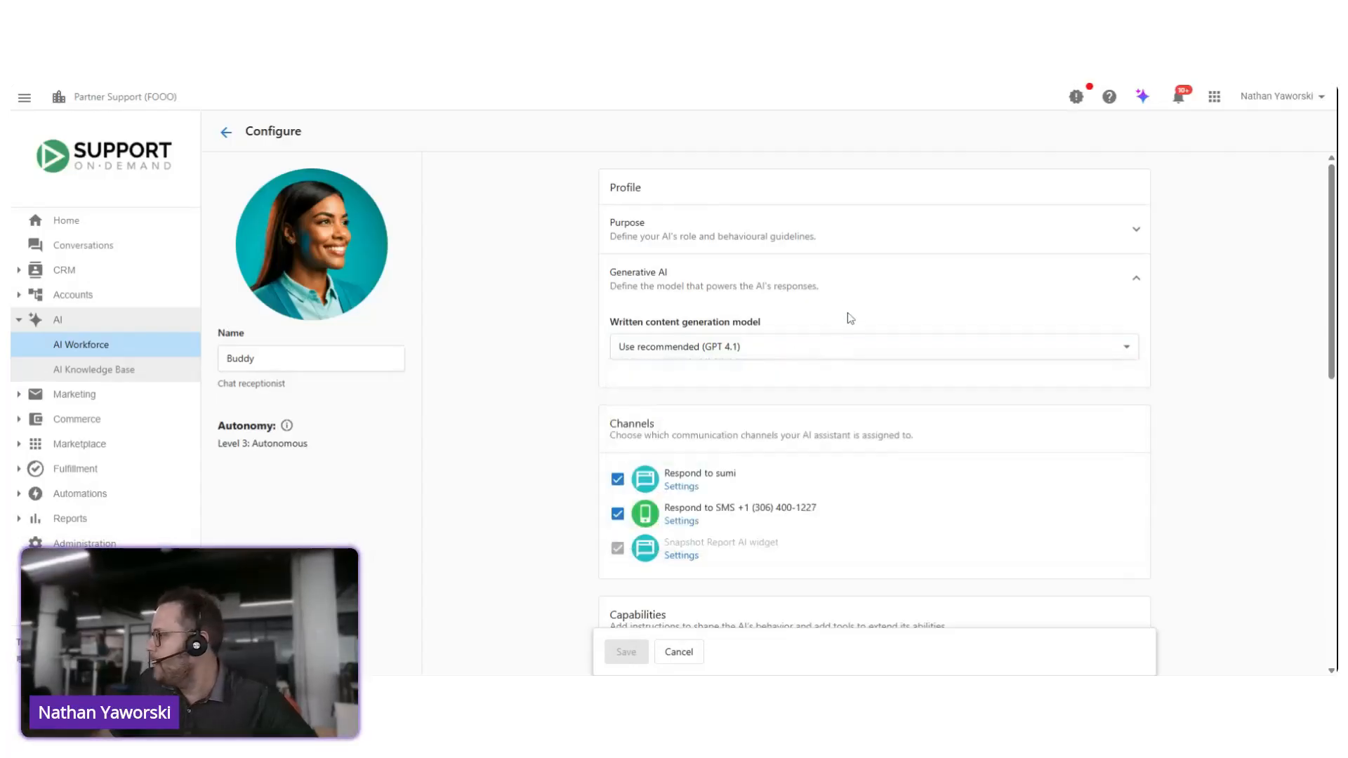
Step: Examine the blank form for a new Buddy capability, including its description, prompt and tools, and leave it without adding one
{"action": "scroll", "coordinate": [821, 307], "scroll_direction": "down", "scroll_amount": 5}
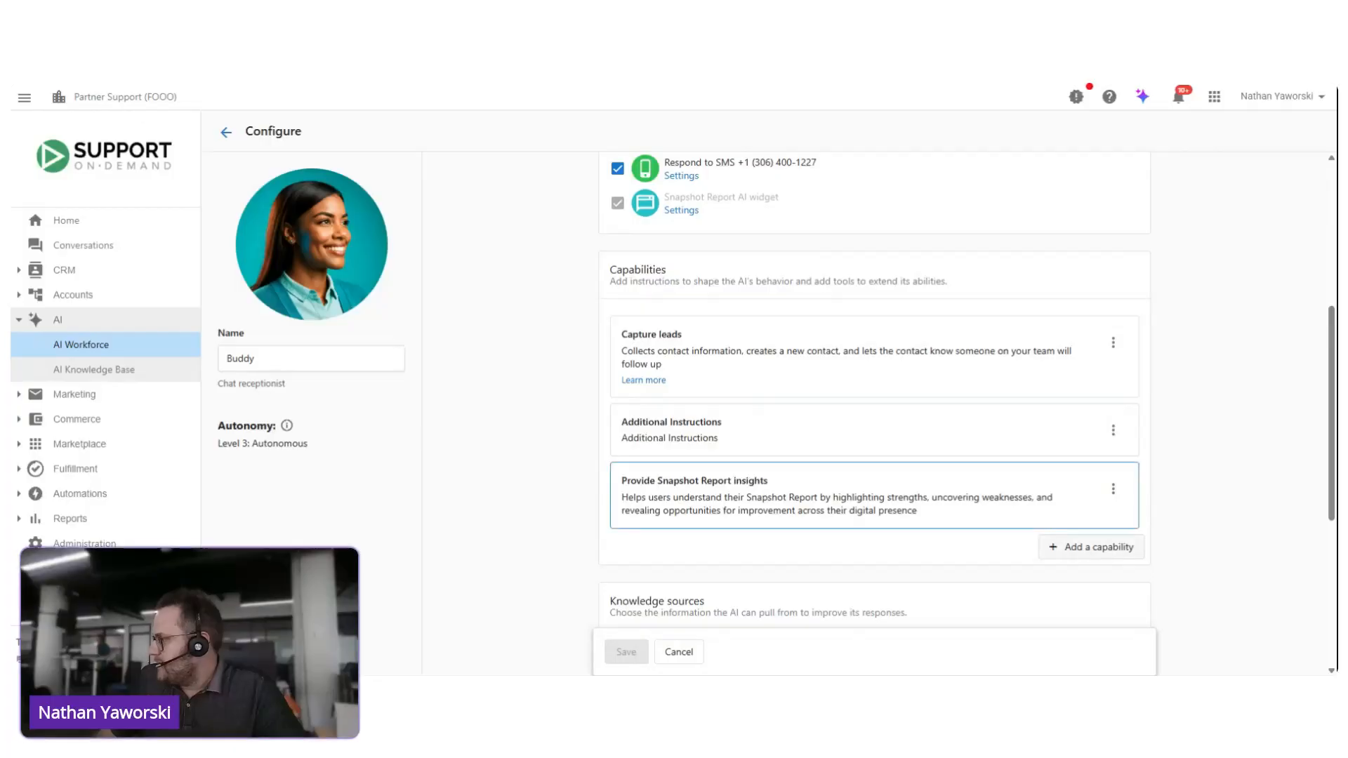
{"action": "left_click", "coordinate": [1099, 549]}
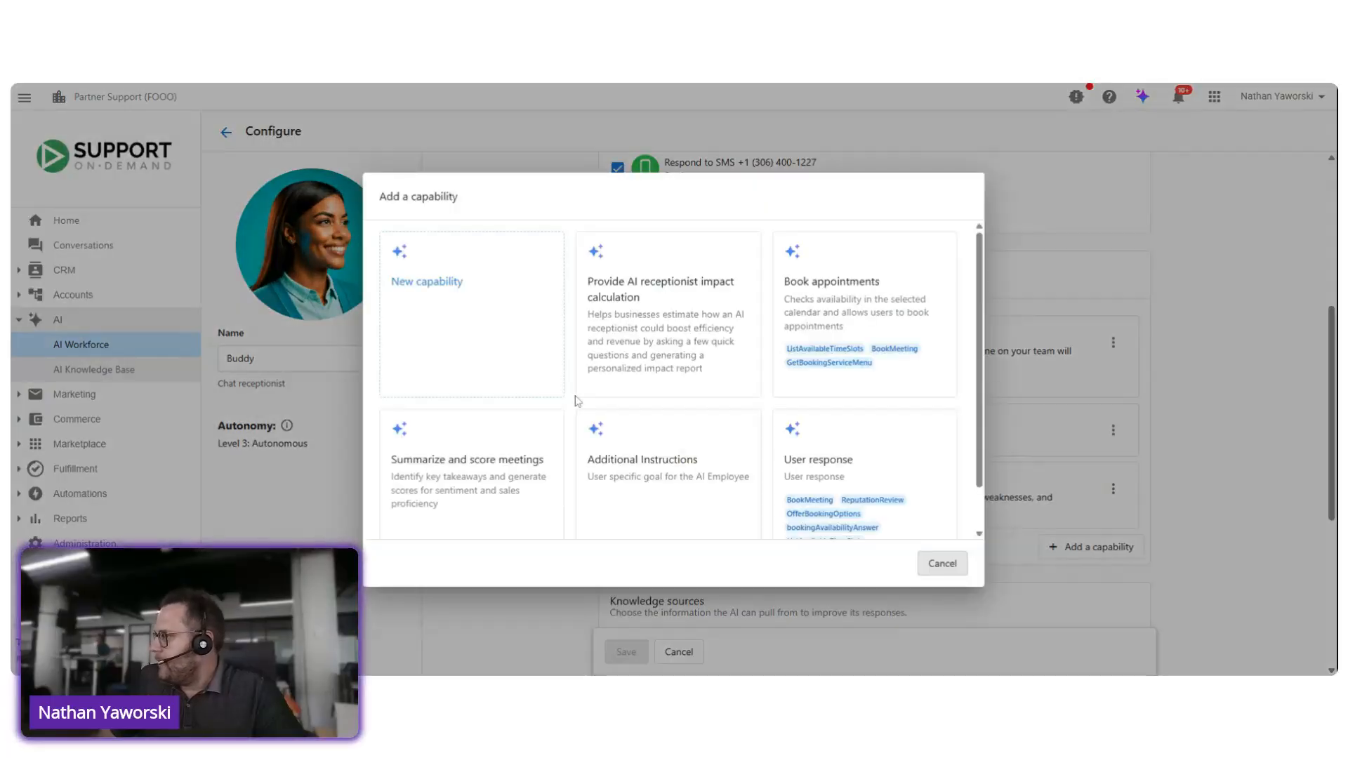
{"action": "left_click", "coordinate": [483, 326]}
{"action": "scroll", "coordinate": [547, 202], "scroll_direction": "down", "scroll_amount": 3}
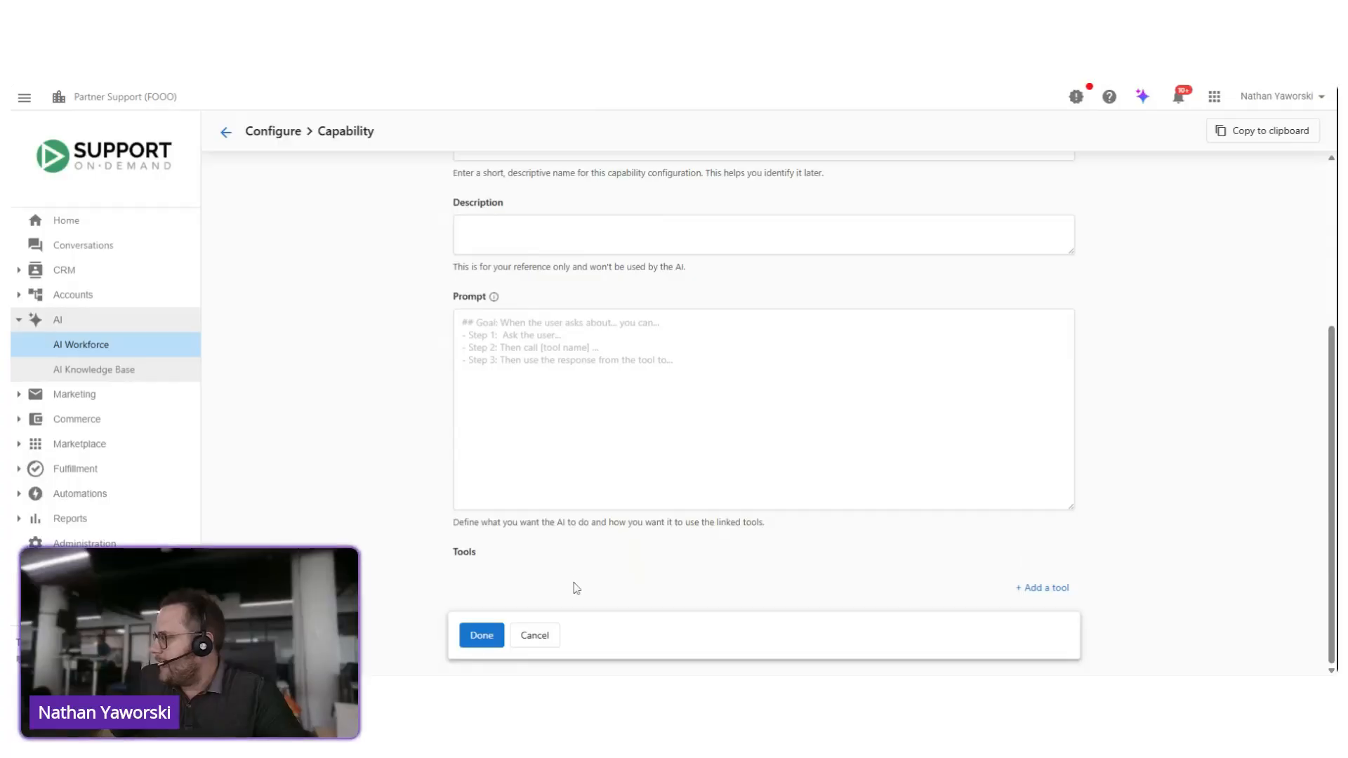
{"action": "left_click", "coordinate": [538, 636]}
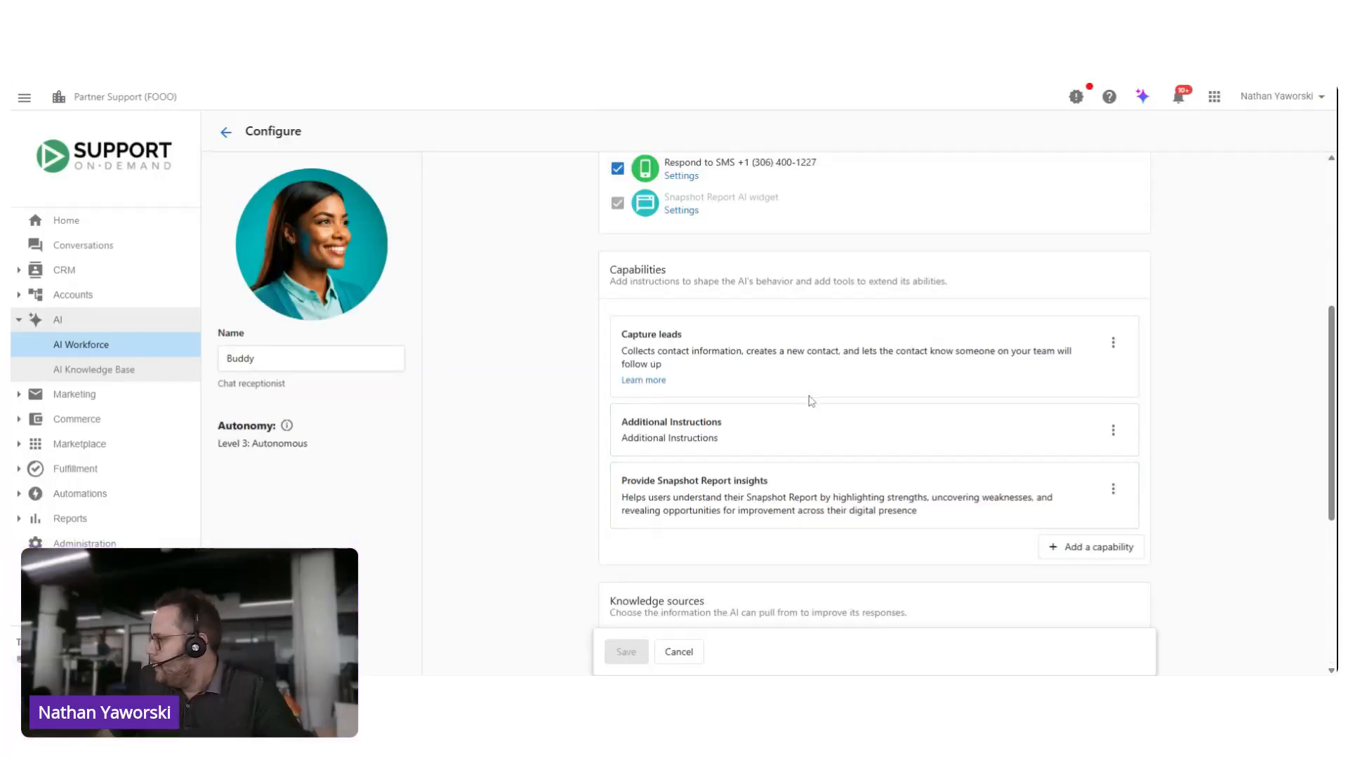
Step: Start adding a website as a new knowledge source for Buddy
{"action": "scroll", "coordinate": [812, 403], "scroll_direction": "down", "scroll_amount": 3}
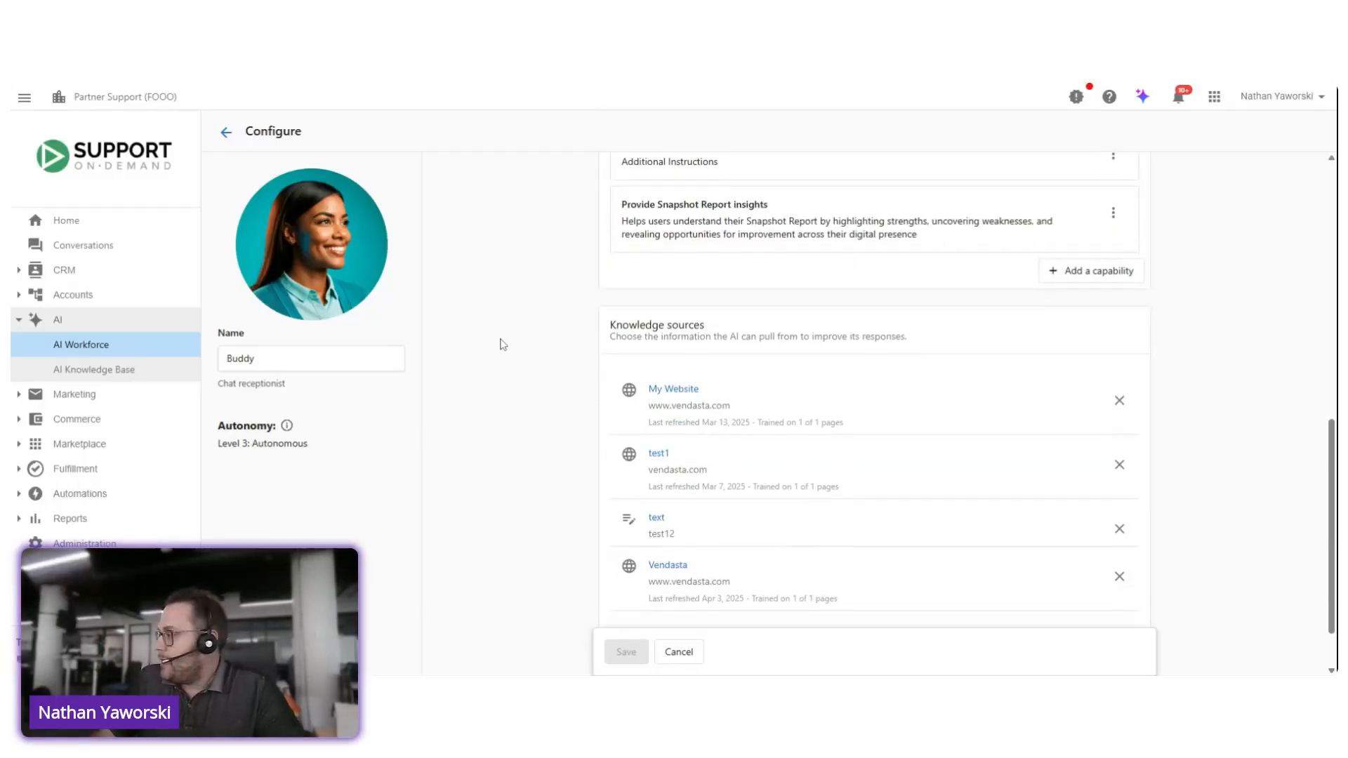
{"action": "scroll", "coordinate": [499, 347], "scroll_direction": "down", "scroll_amount": 1}
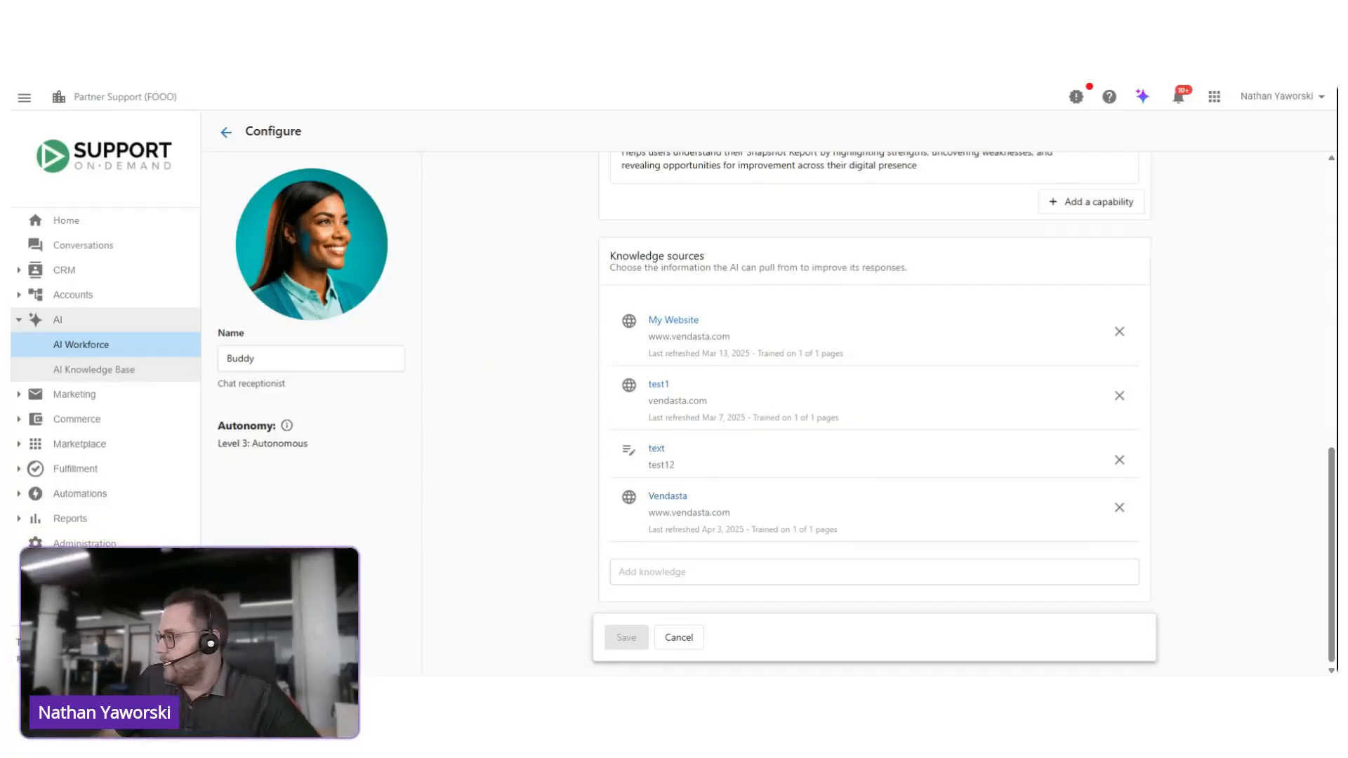
{"action": "left_click", "coordinate": [786, 572]}
{"action": "left_click", "coordinate": [675, 405]}
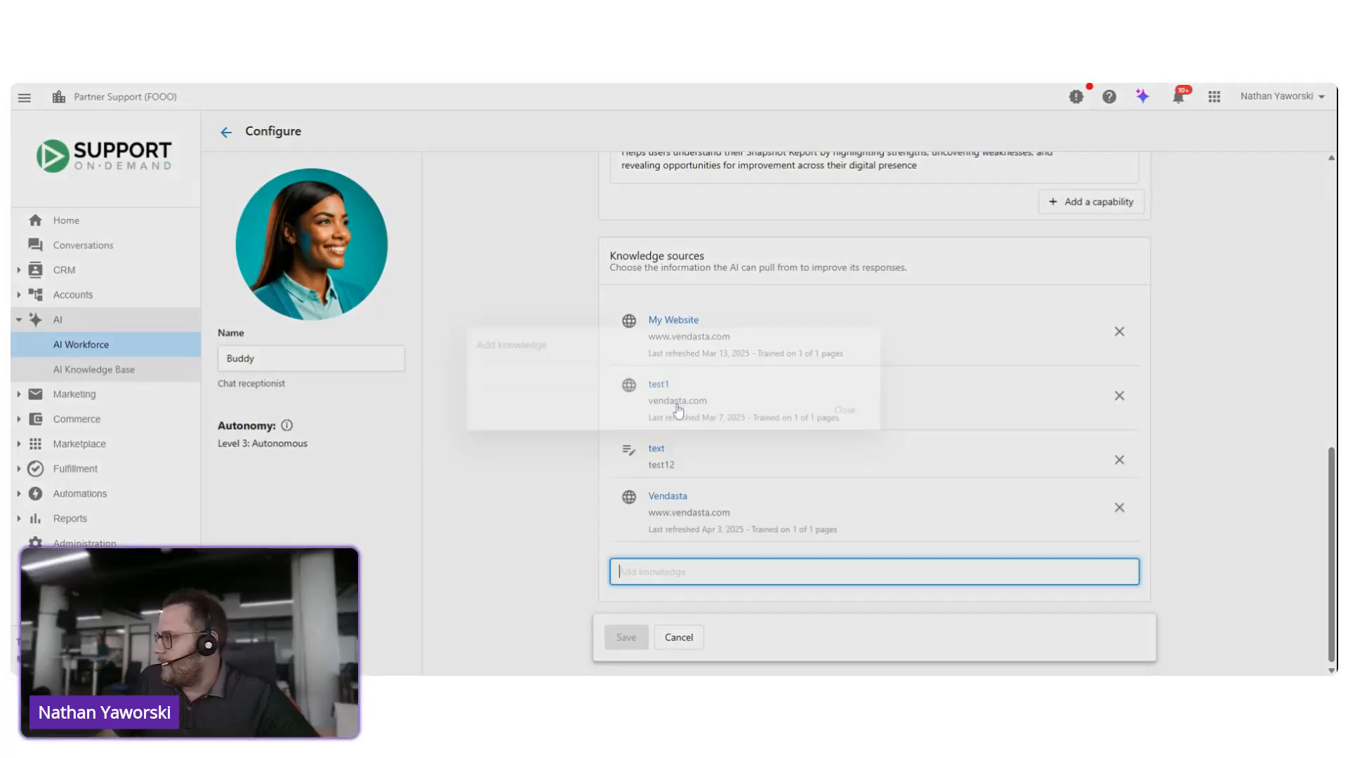
{"action": "left_click", "coordinate": [663, 366]}
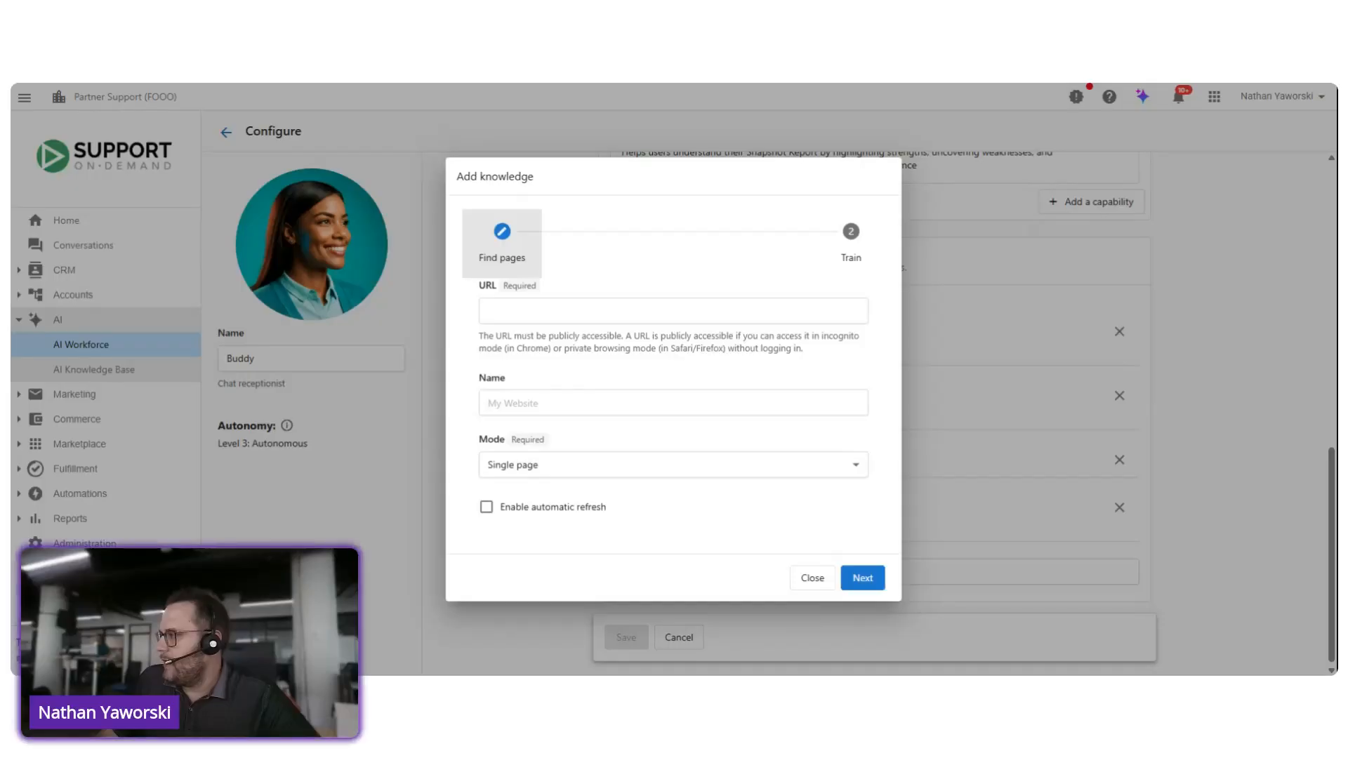
{"action": "left_click", "coordinate": [530, 414]}
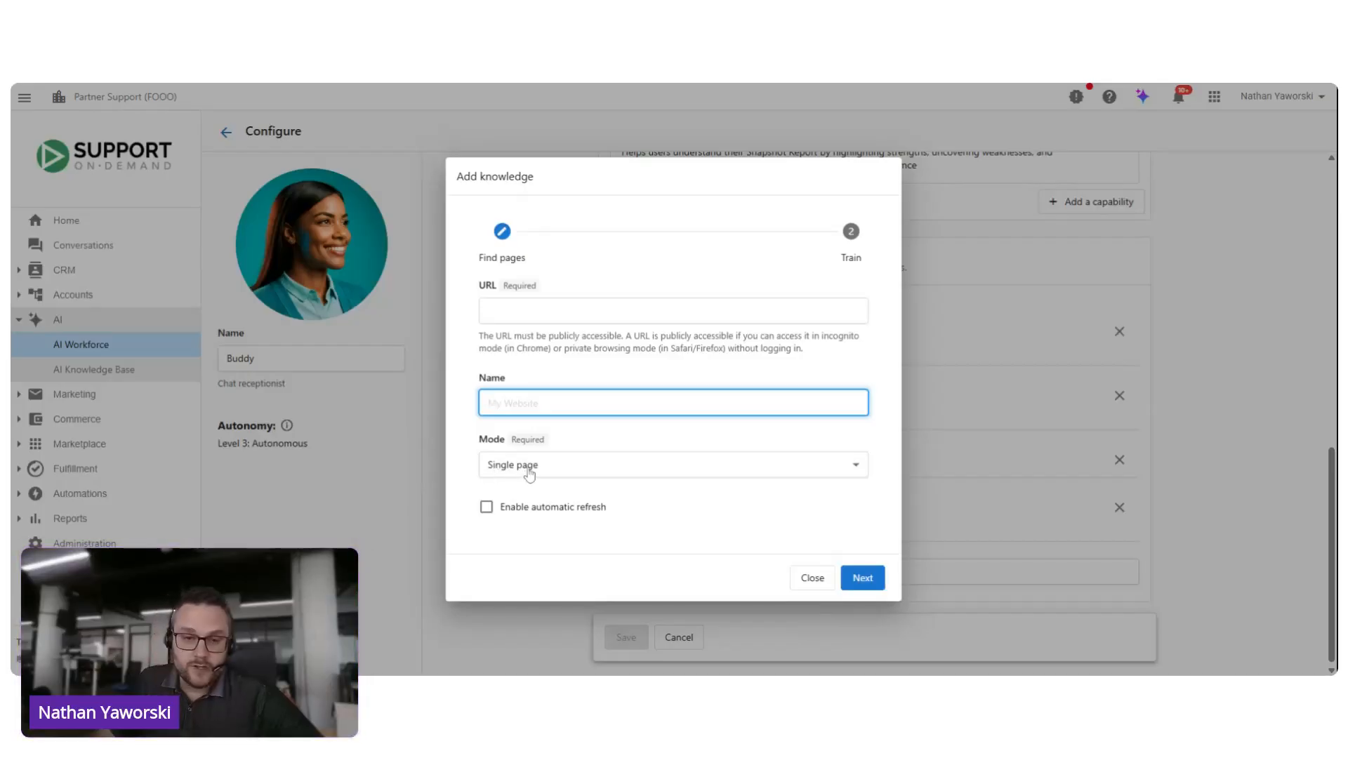
{"action": "key", "text": "shift+Tab"}
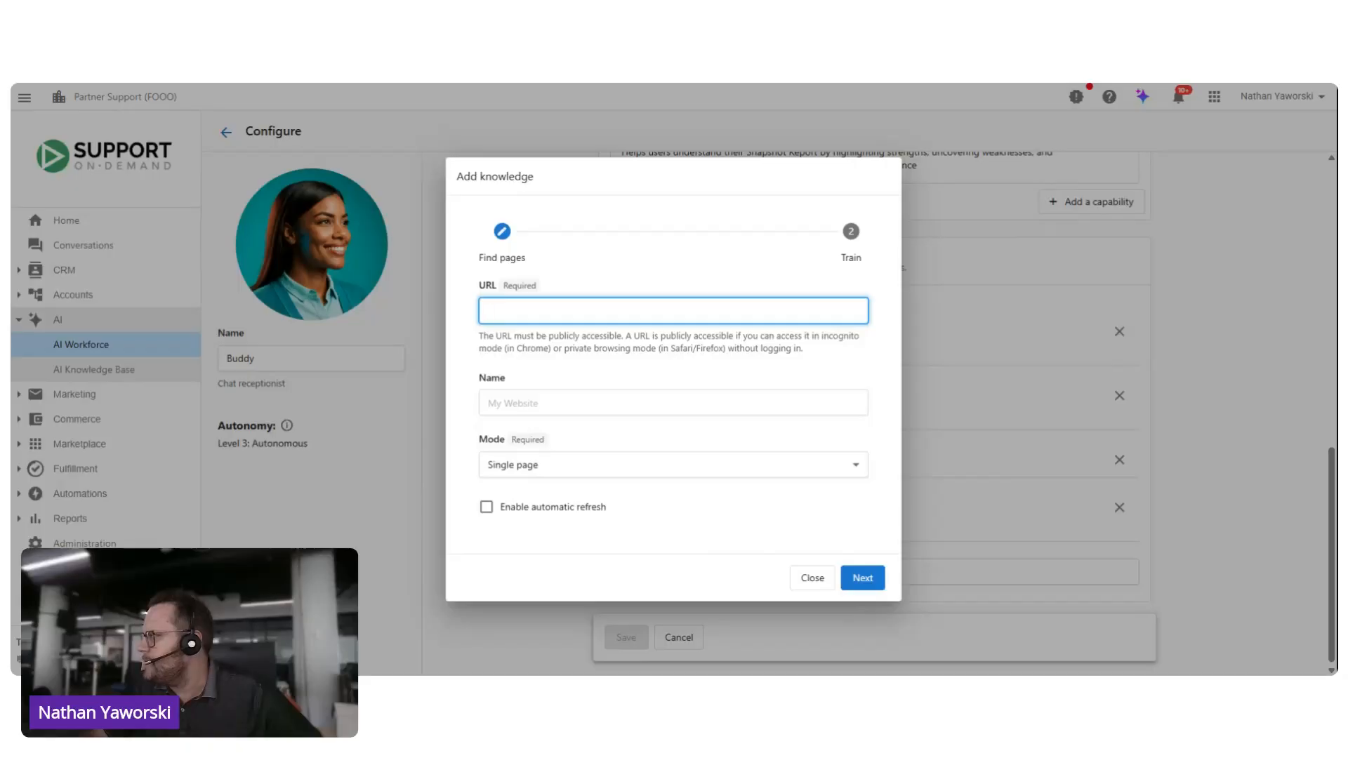
{"action": "left_click", "coordinate": [489, 310]}
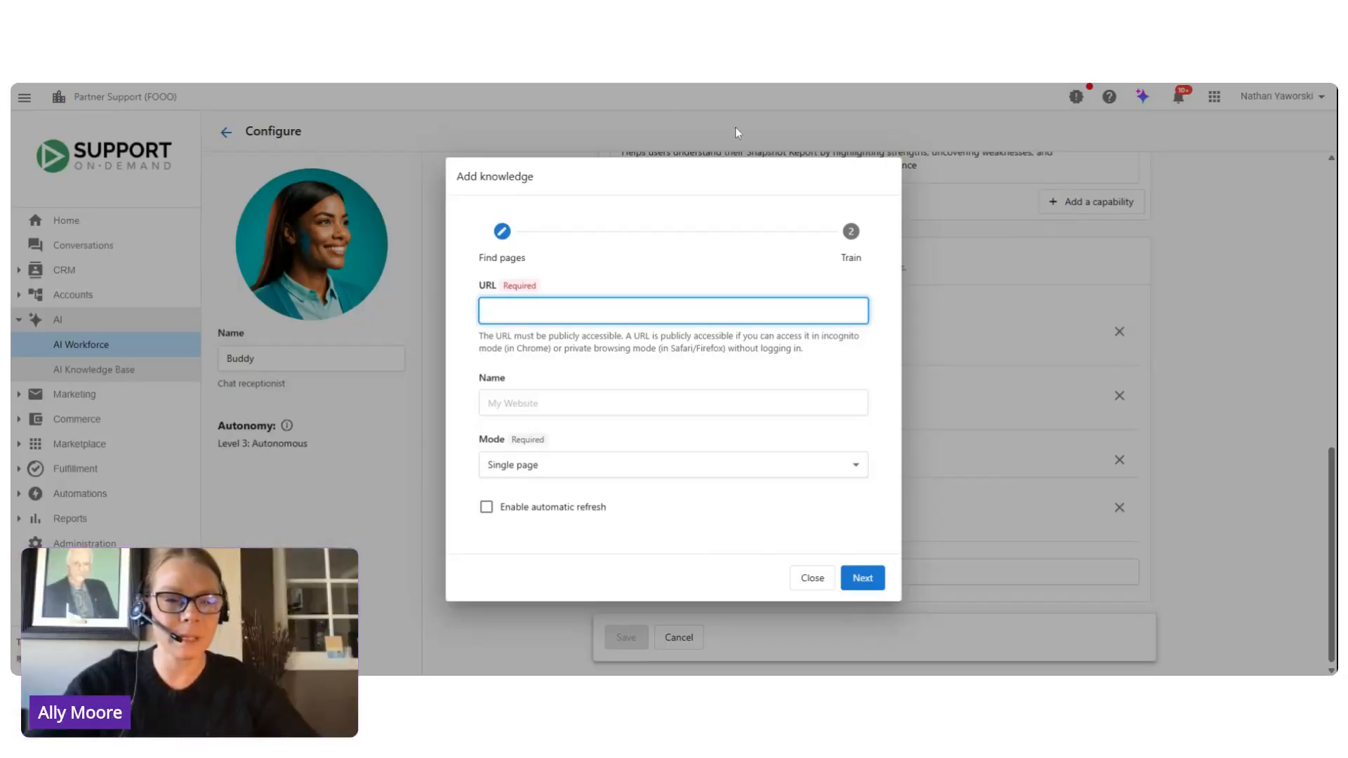
{"action": "type", "text": "www"}
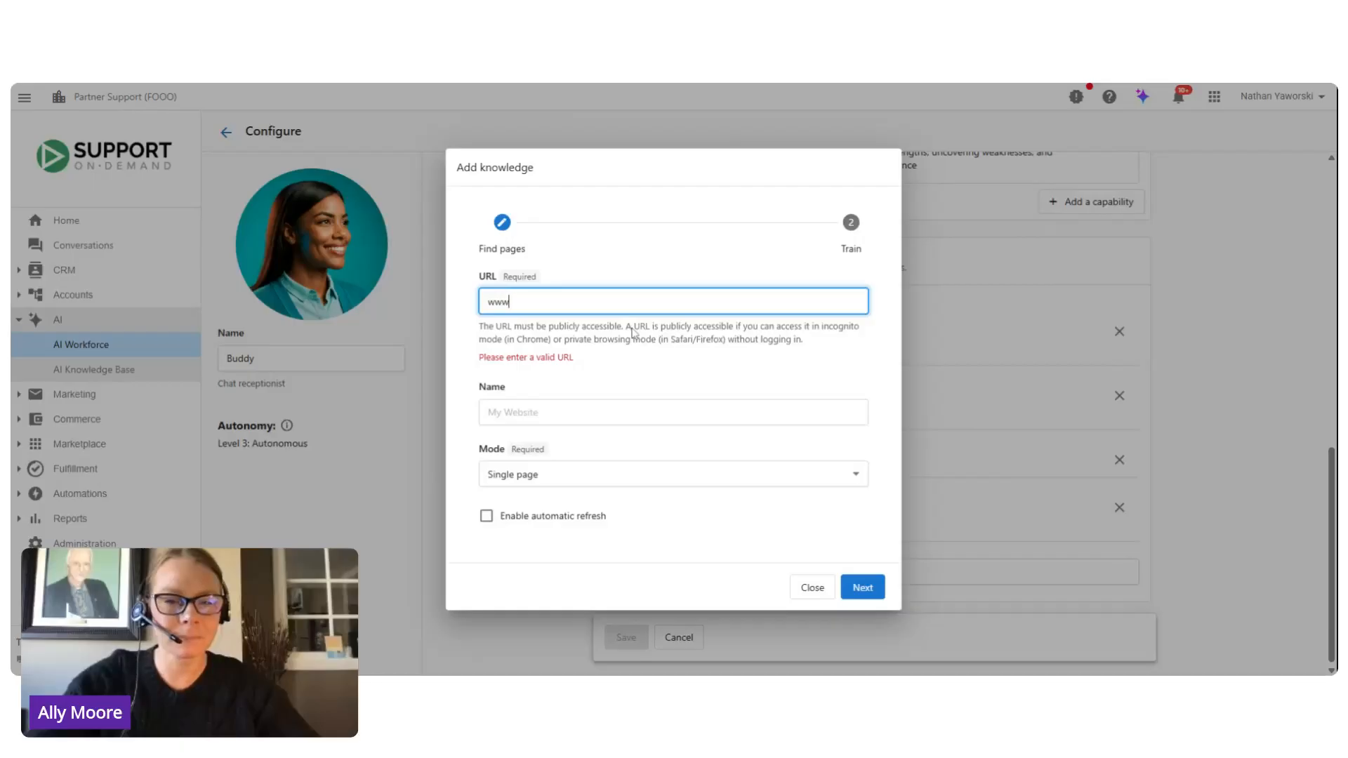
{"action": "type", "text": ".vendasta.com"}
{"action": "key", "text": "Tab"}
{"action": "type", "text": "Vendasta w"}
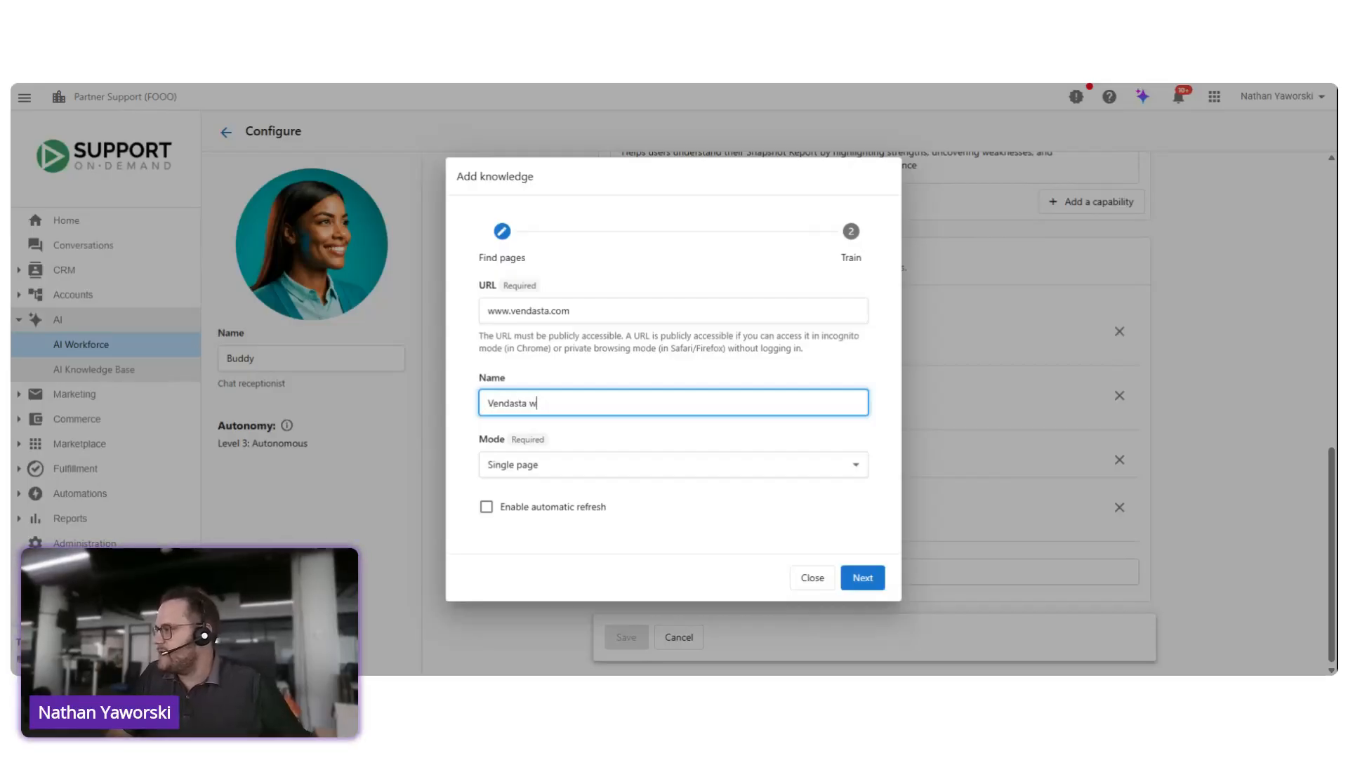
{"action": "type", "text": "ebsite"}
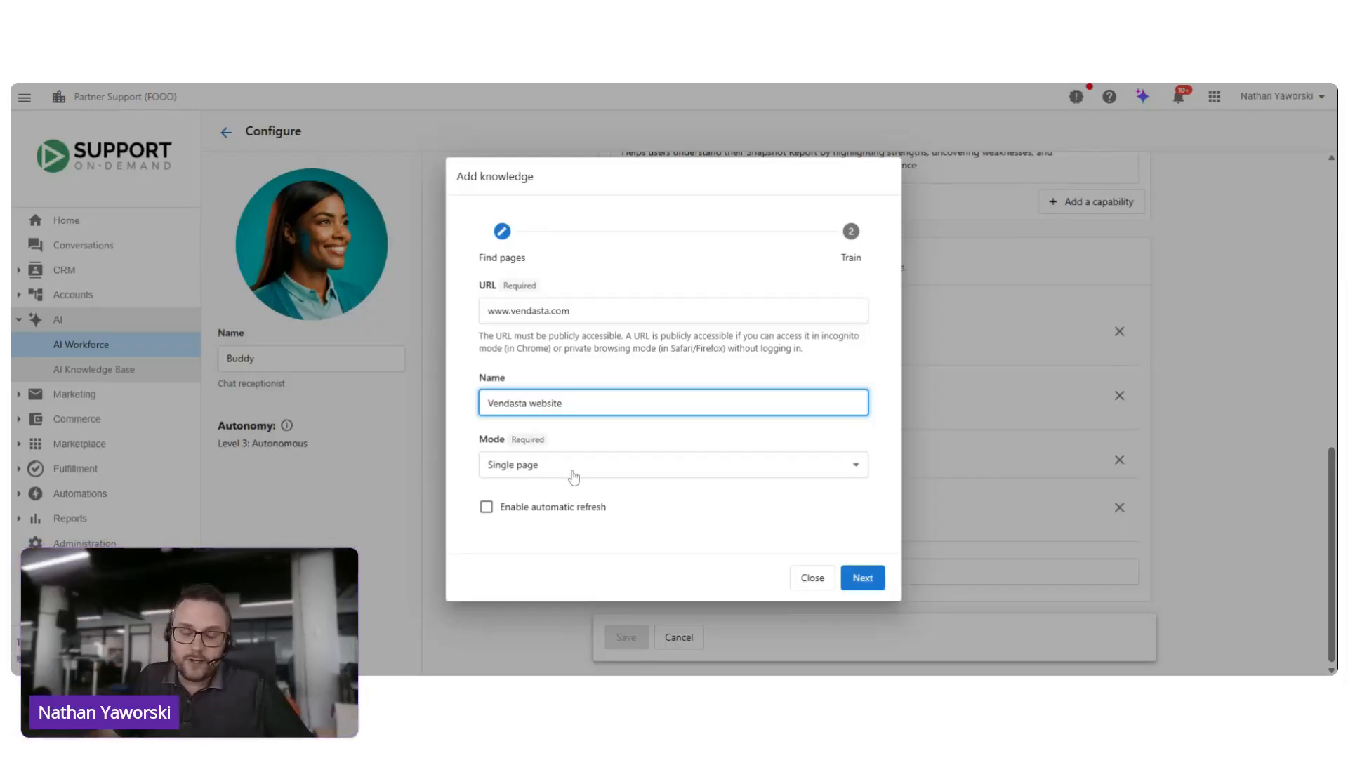
Step: Set the knowledge source's crawl mode to Follow links, checking the other available modes
{"action": "left_click", "coordinate": [534, 469]}
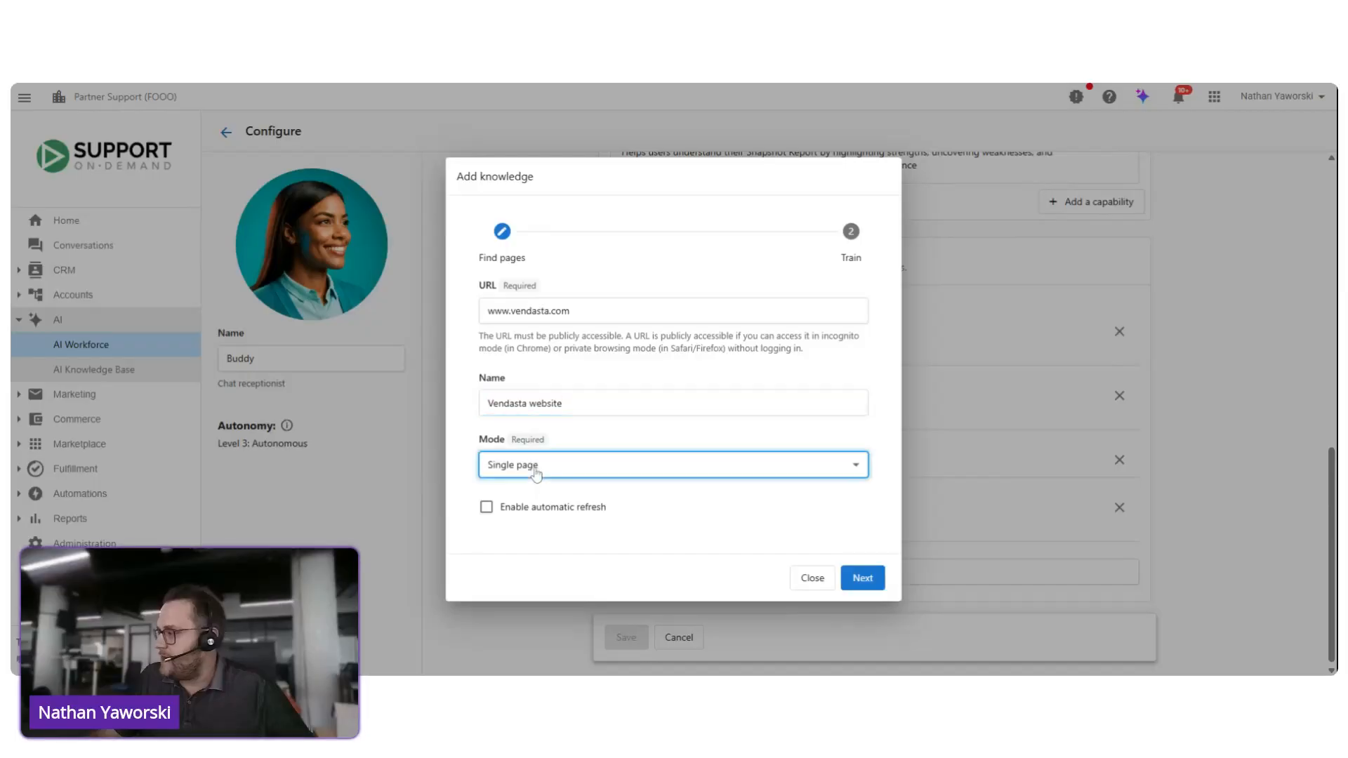
{"action": "left_click", "coordinate": [533, 541]}
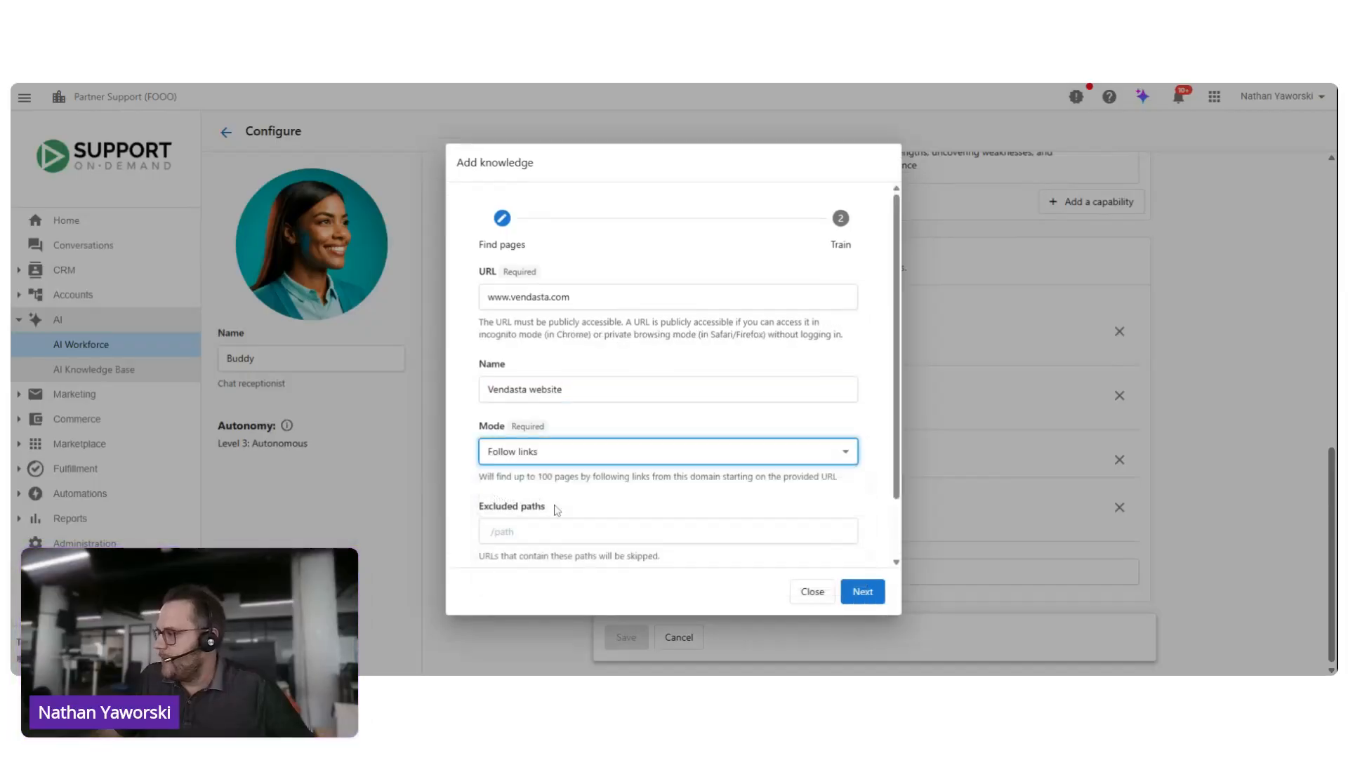
{"action": "left_click", "coordinate": [596, 460]}
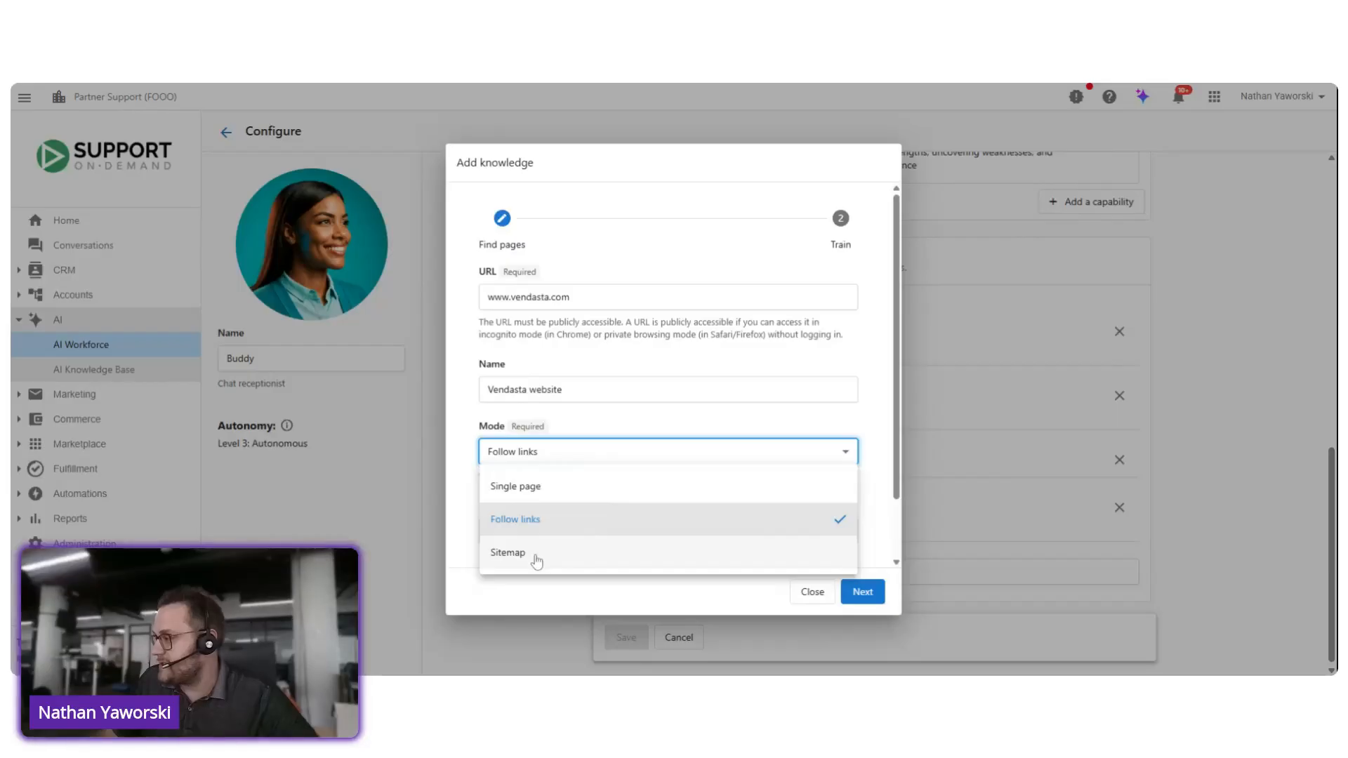
{"action": "left_click", "coordinate": [519, 523]}
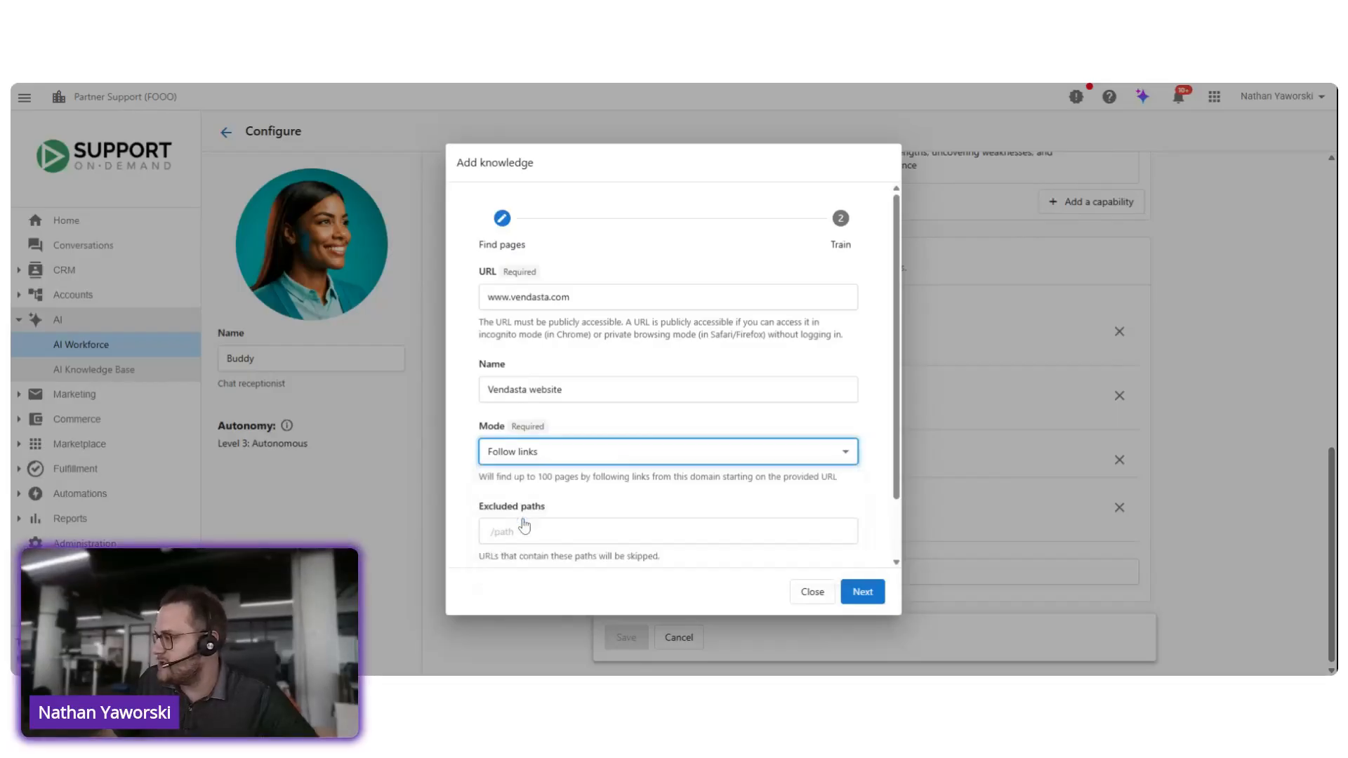
Step: Exclude the path /blogs from the Vendasta website source and enable automatic refresh
{"action": "scroll", "coordinate": [529, 490], "scroll_direction": "down", "scroll_amount": 1}
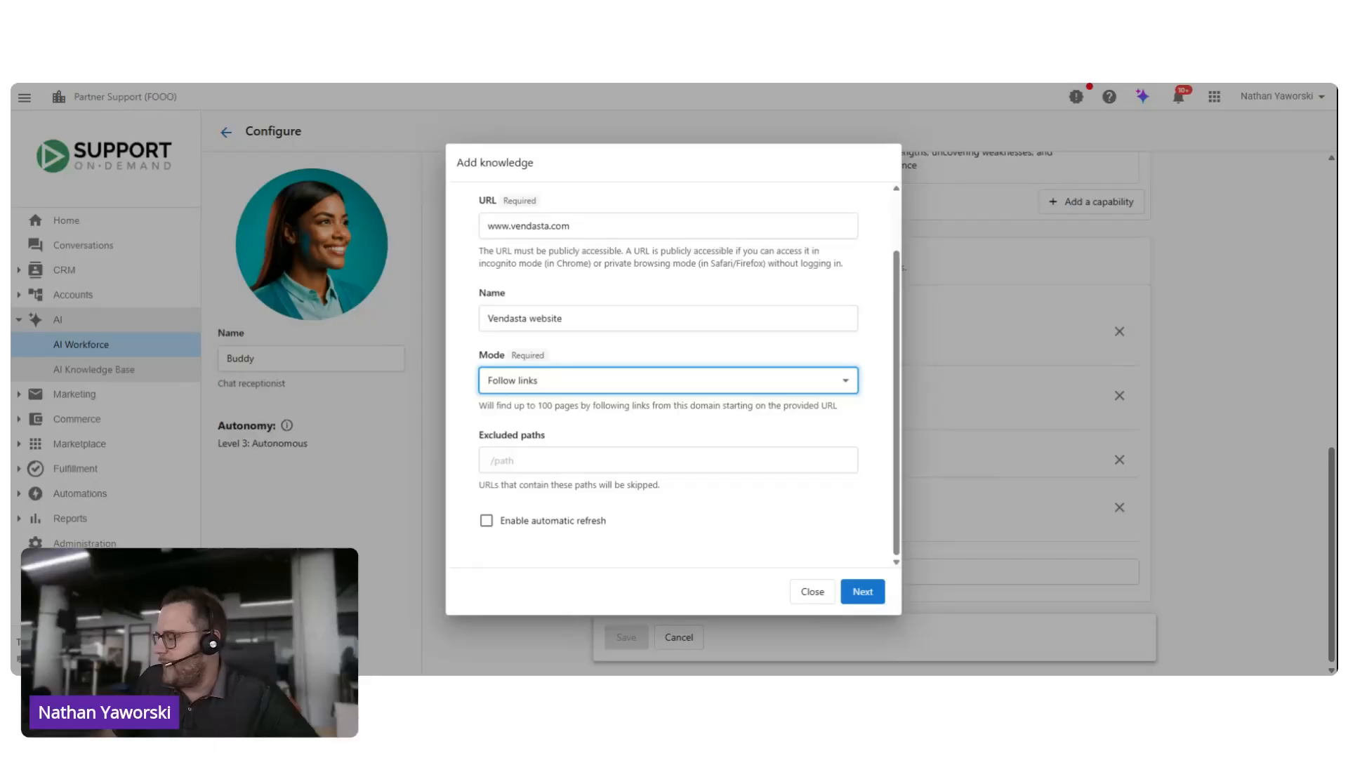
{"action": "left_click", "coordinate": [505, 465]}
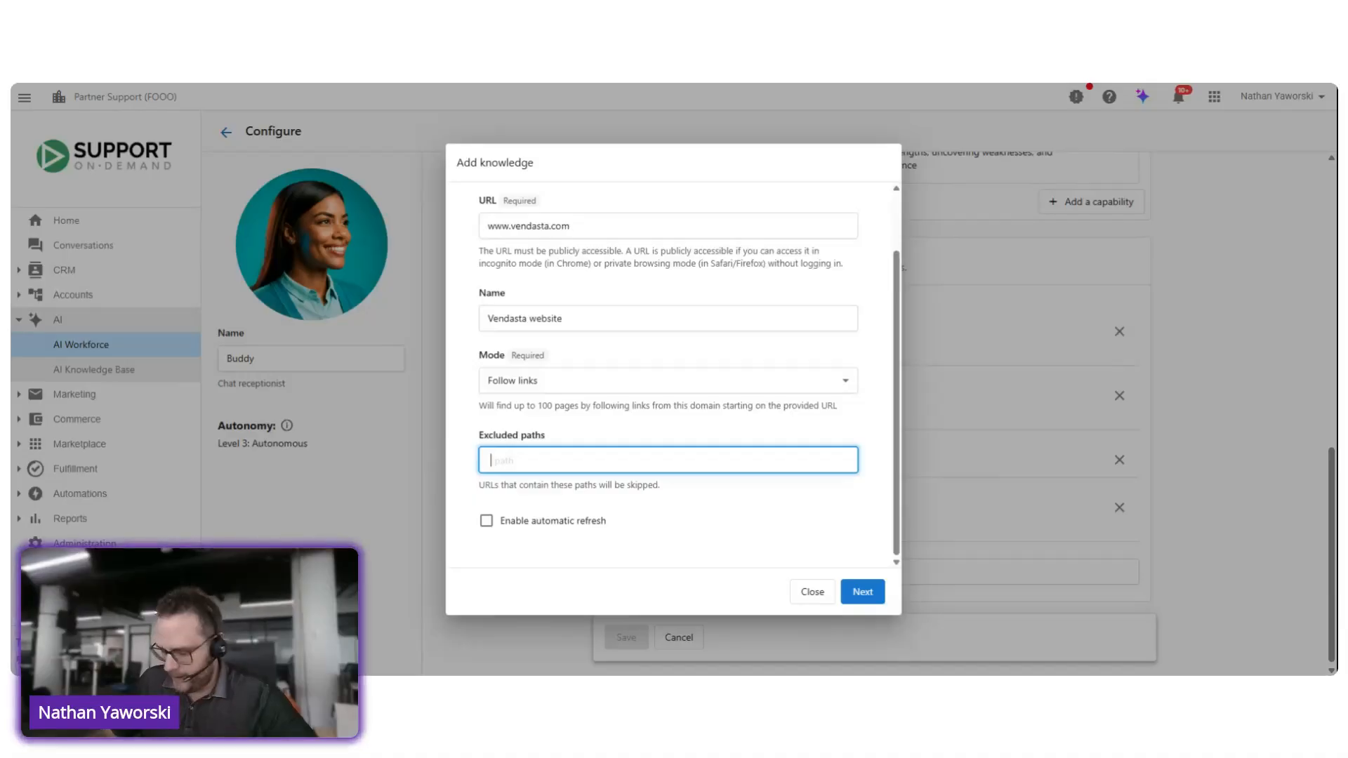
{"action": "type", "text": "/blog"}
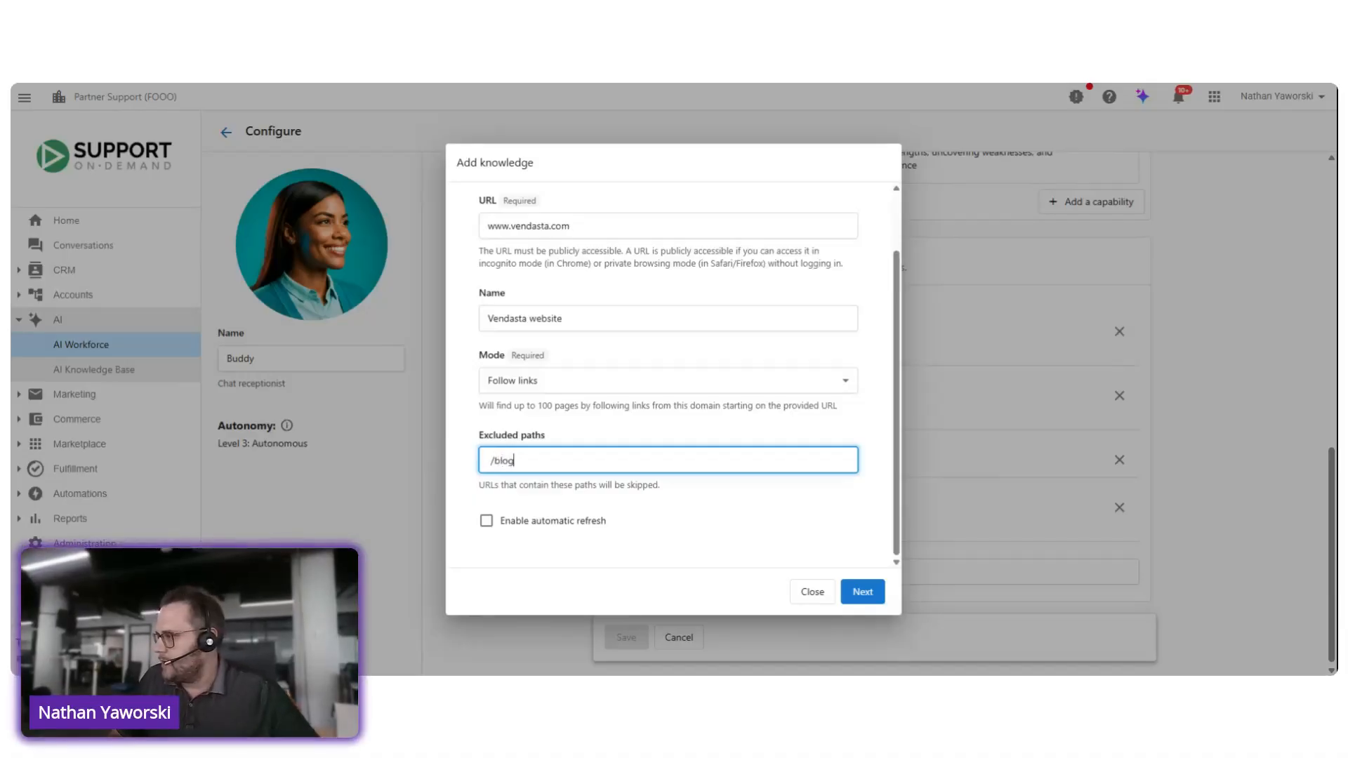
{"action": "type", "text": "s"}
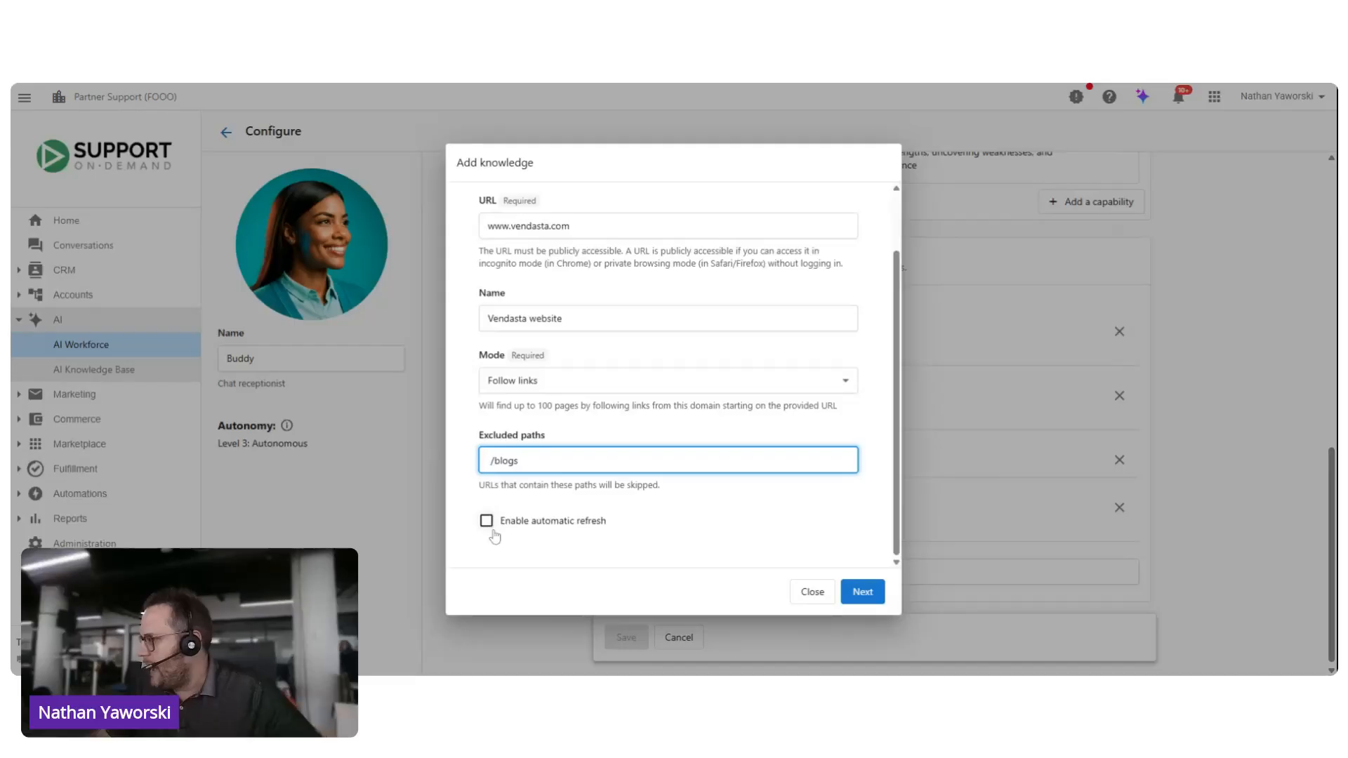
{"action": "left_click", "coordinate": [487, 530]}
{"action": "left_click", "coordinate": [487, 530]}
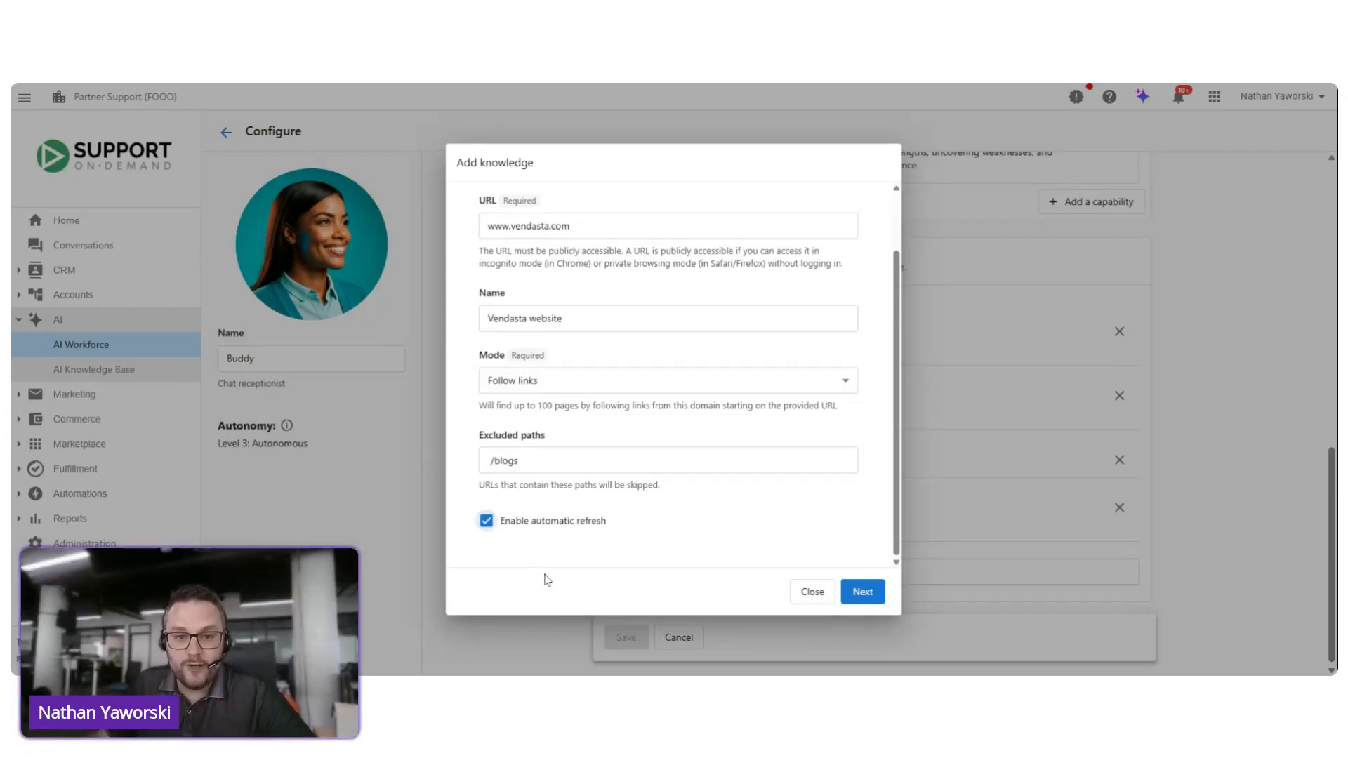
Step: Start finding pages for the Vendasta website source, close its dialog and save Buddy's configuration
{"action": "left_click", "coordinate": [852, 598]}
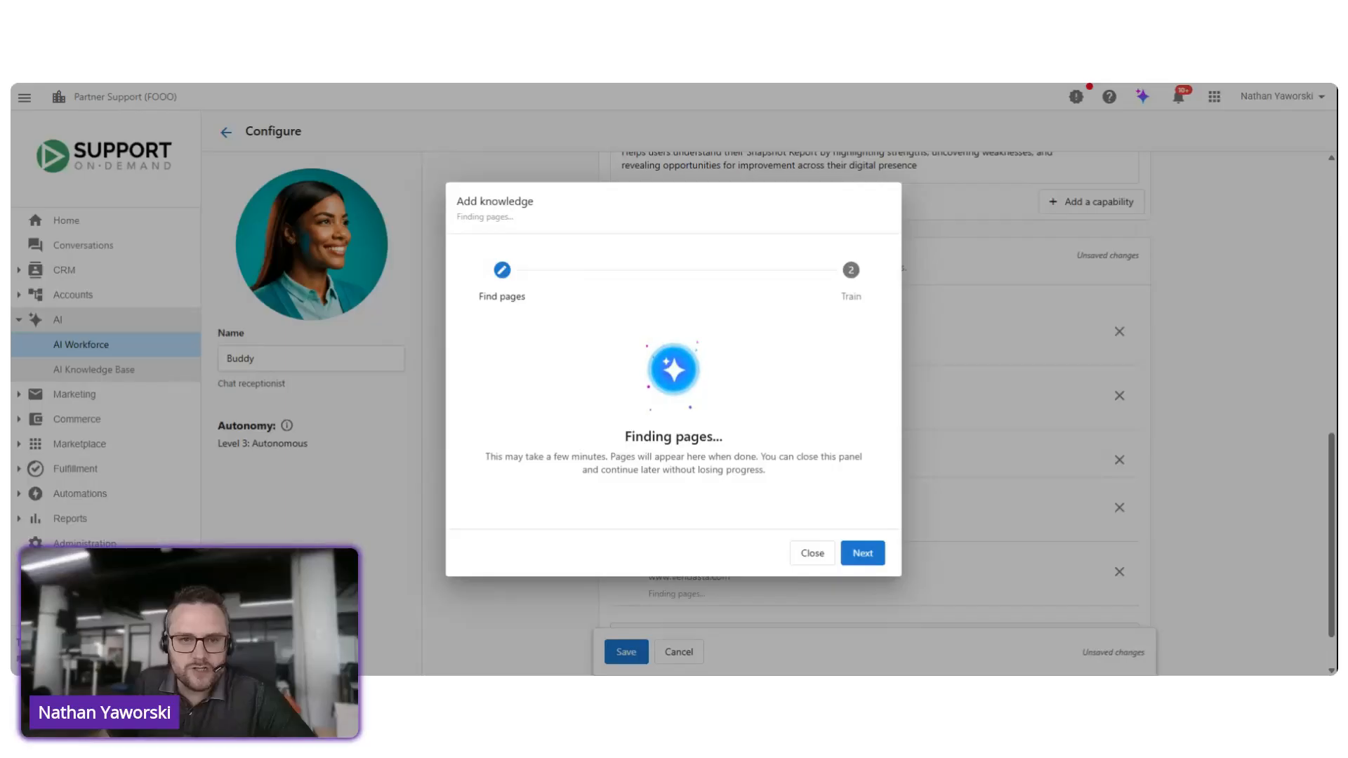
{"action": "left_click", "coordinate": [810, 553]}
{"action": "scroll", "coordinate": [731, 557], "scroll_direction": "down", "scroll_amount": 1}
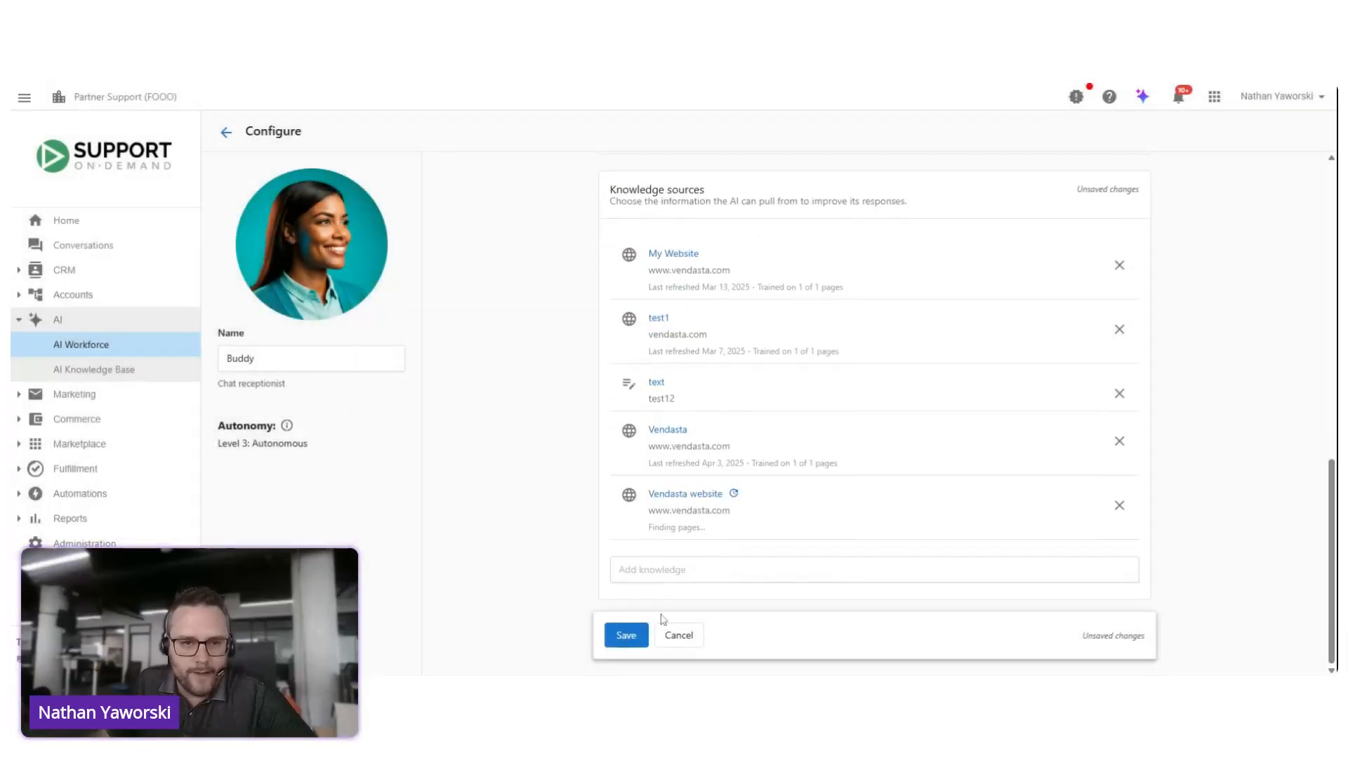
{"action": "left_click", "coordinate": [641, 635]}
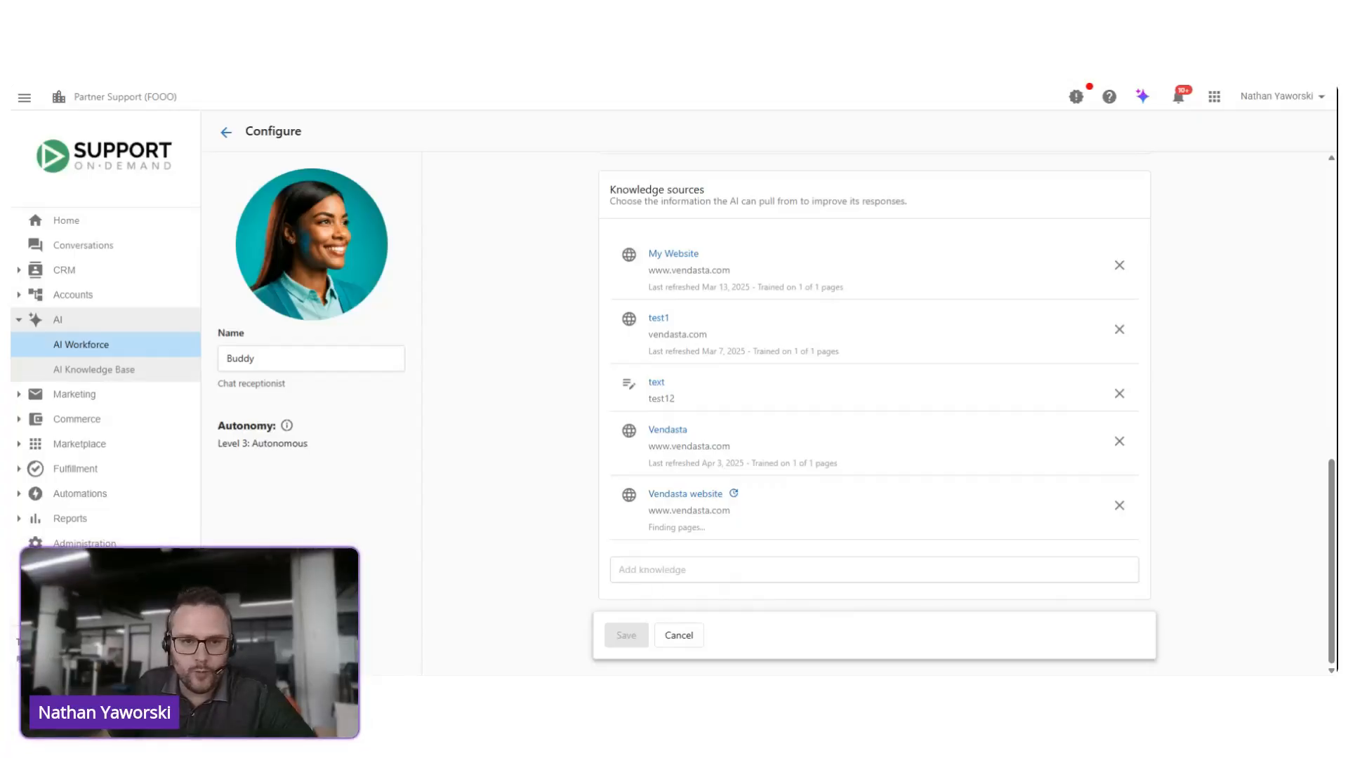
Step: View the blank form for adding text as a knowledge source and leave it without adding anything
{"action": "left_click", "coordinate": [730, 569]}
{"action": "left_click", "coordinate": [725, 409]}
{"action": "left_click", "coordinate": [523, 385]}
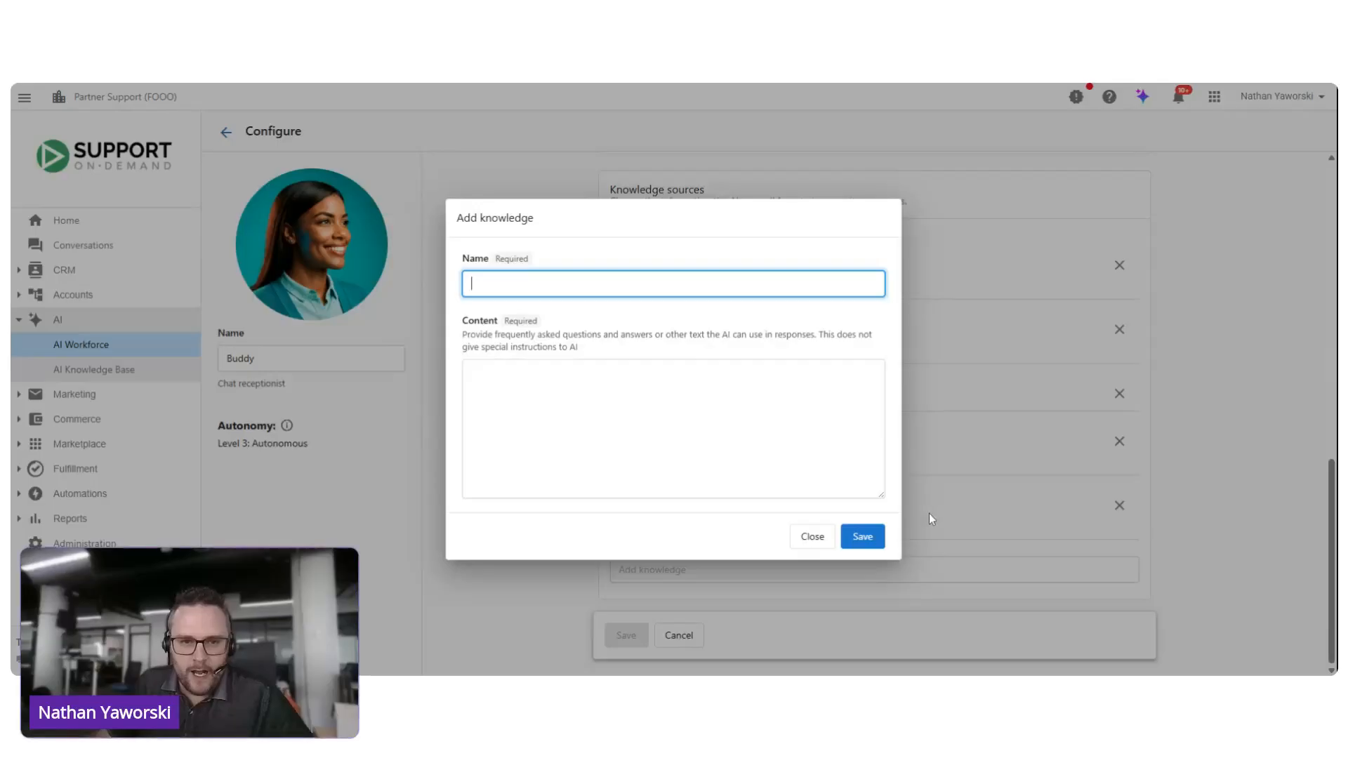
{"action": "left_click", "coordinate": [814, 540]}
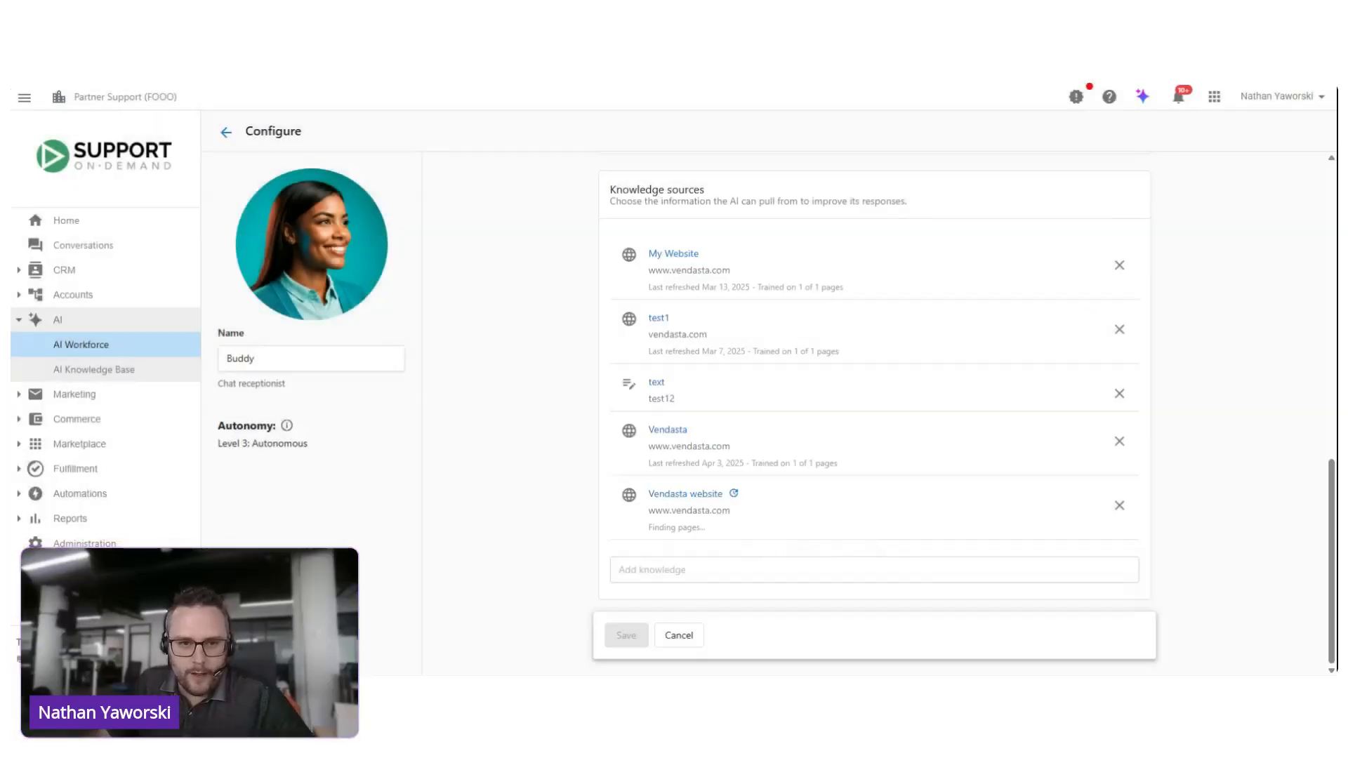
Step: View the file upload form for new knowledge, including its supported formats, and cancel it without uploading a file
{"action": "left_click", "coordinate": [656, 569]}
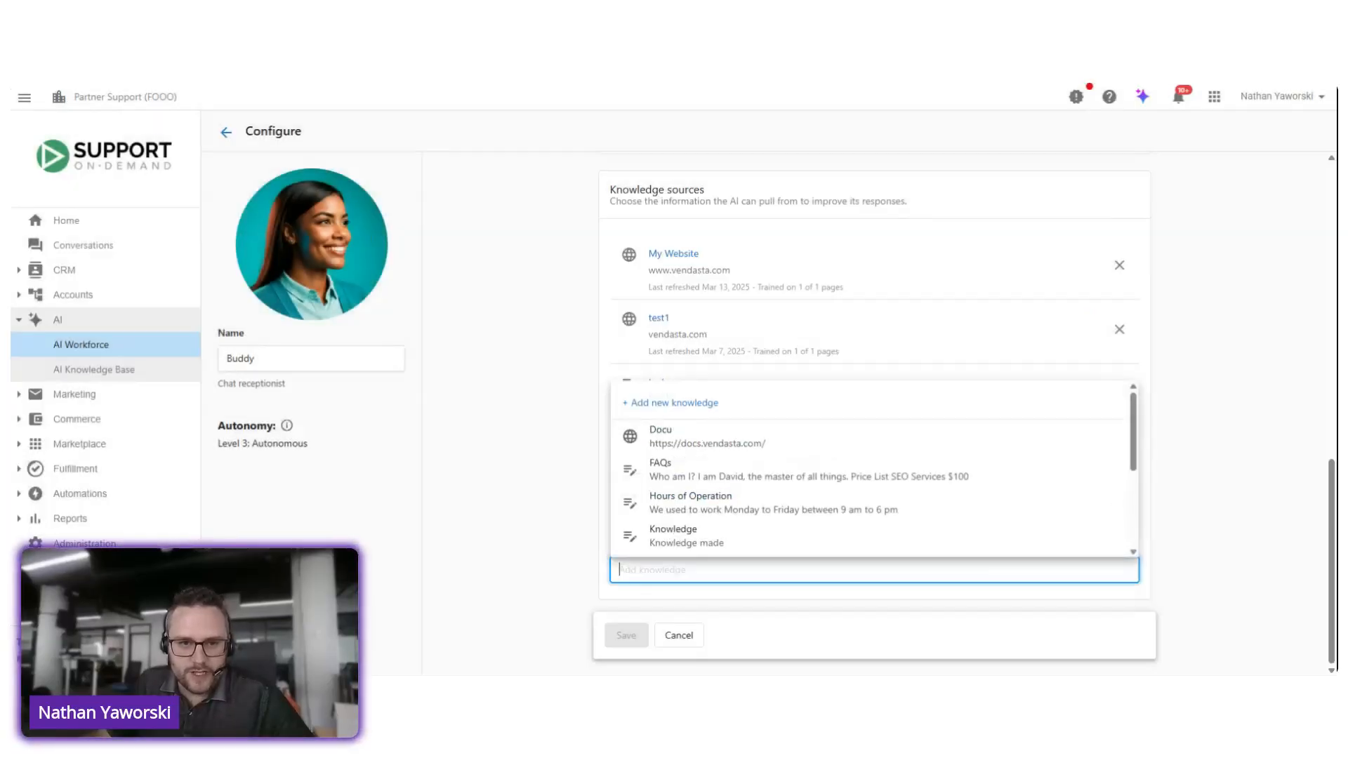
{"action": "left_click", "coordinate": [677, 419]}
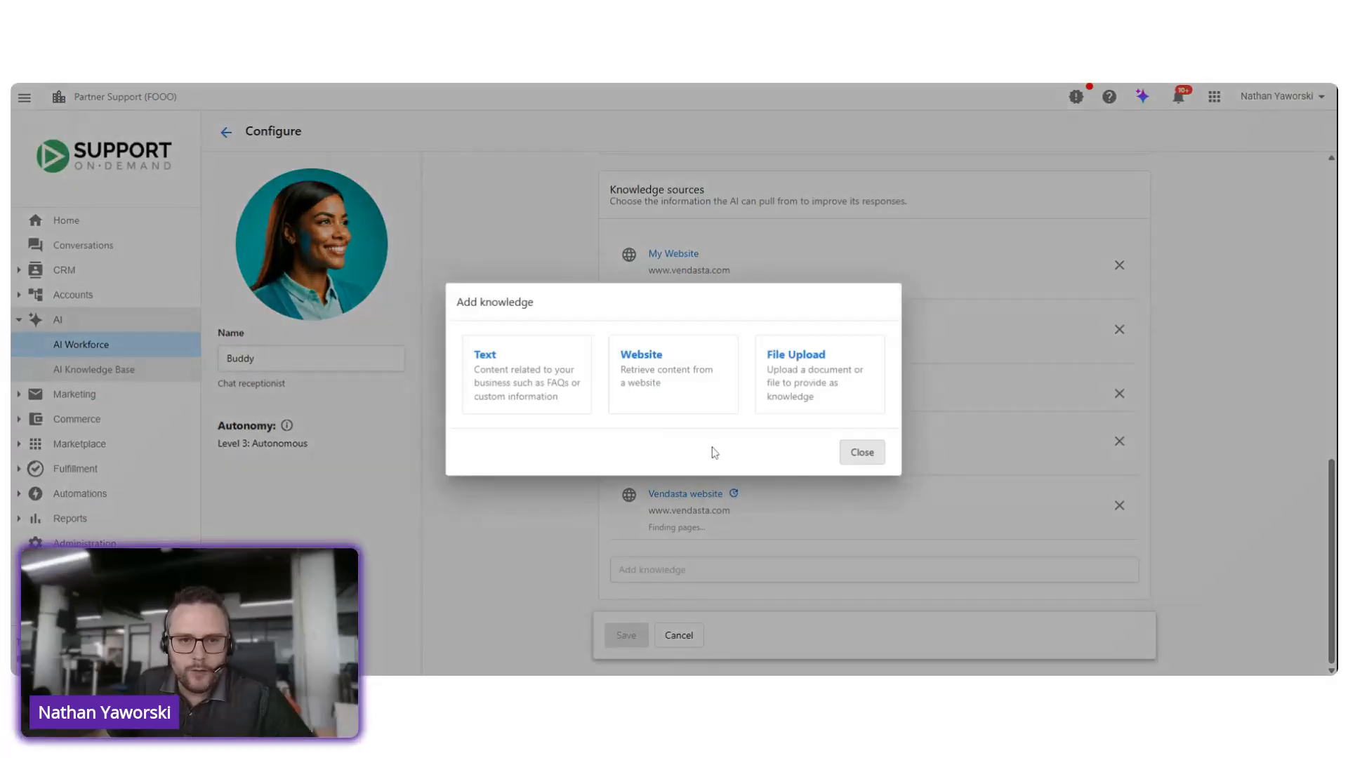
{"action": "left_click", "coordinate": [805, 376]}
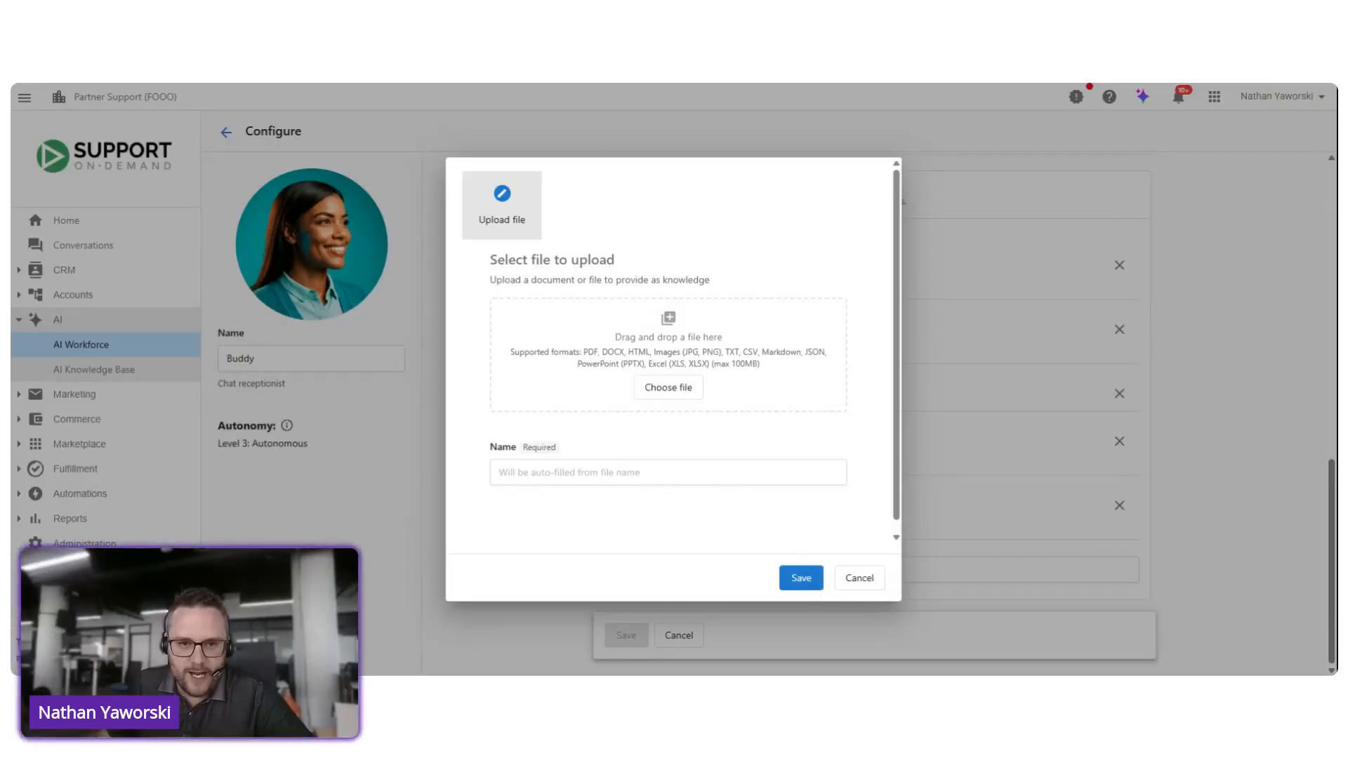
{"action": "left_click", "coordinate": [861, 578]}
Step: Open the settings of the "sumi" web chat widget from Buddy's assigned channels
{"action": "scroll", "coordinate": [740, 374], "scroll_direction": "up", "scroll_amount": 5}
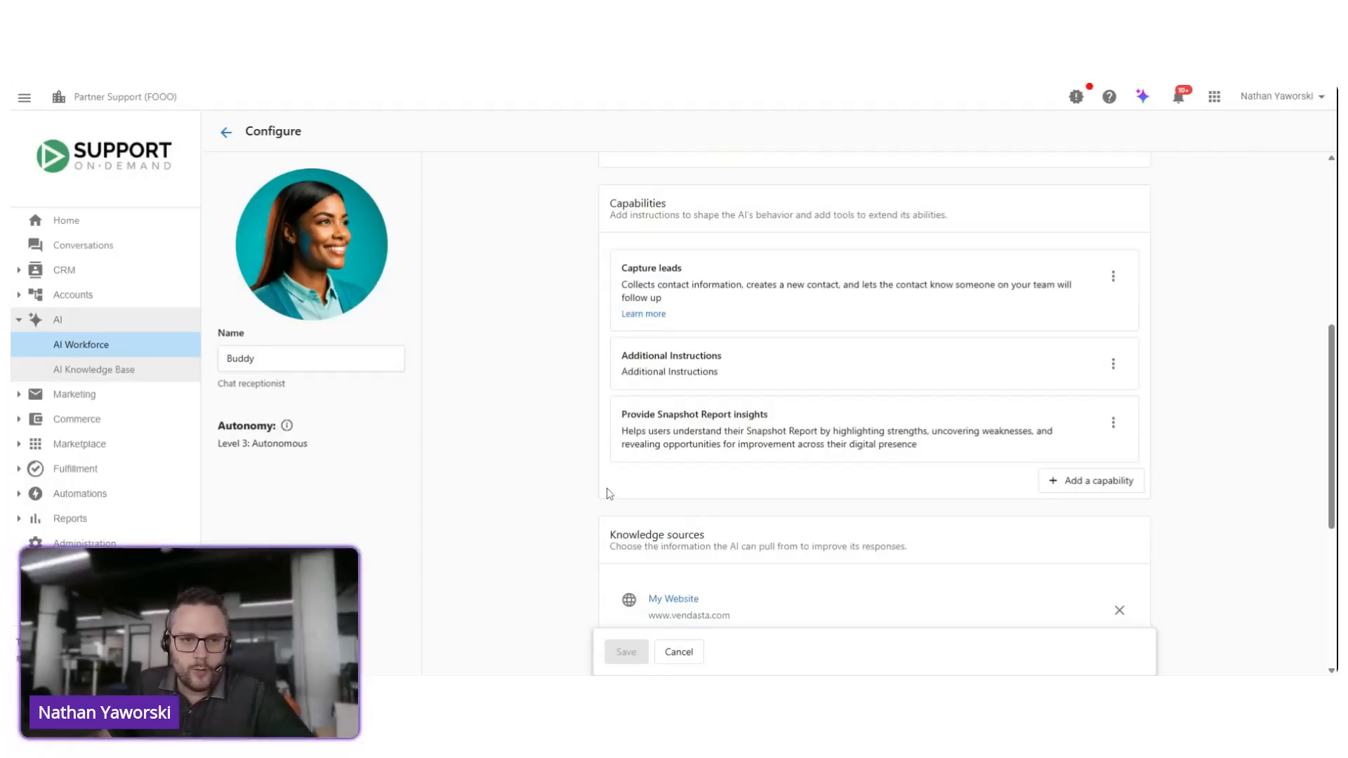
{"action": "scroll", "coordinate": [572, 516], "scroll_direction": "down", "scroll_amount": 2}
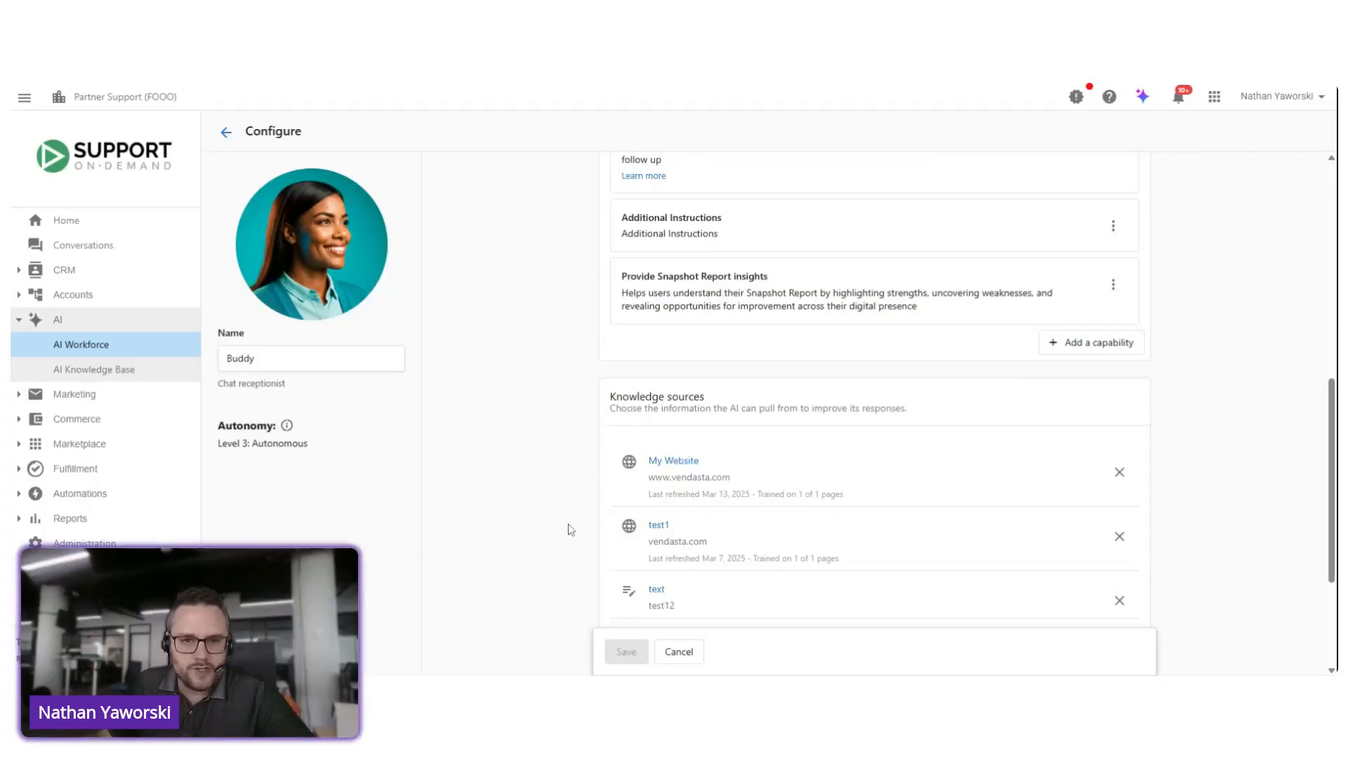
{"action": "scroll", "coordinate": [567, 574], "scroll_direction": "up", "scroll_amount": 5}
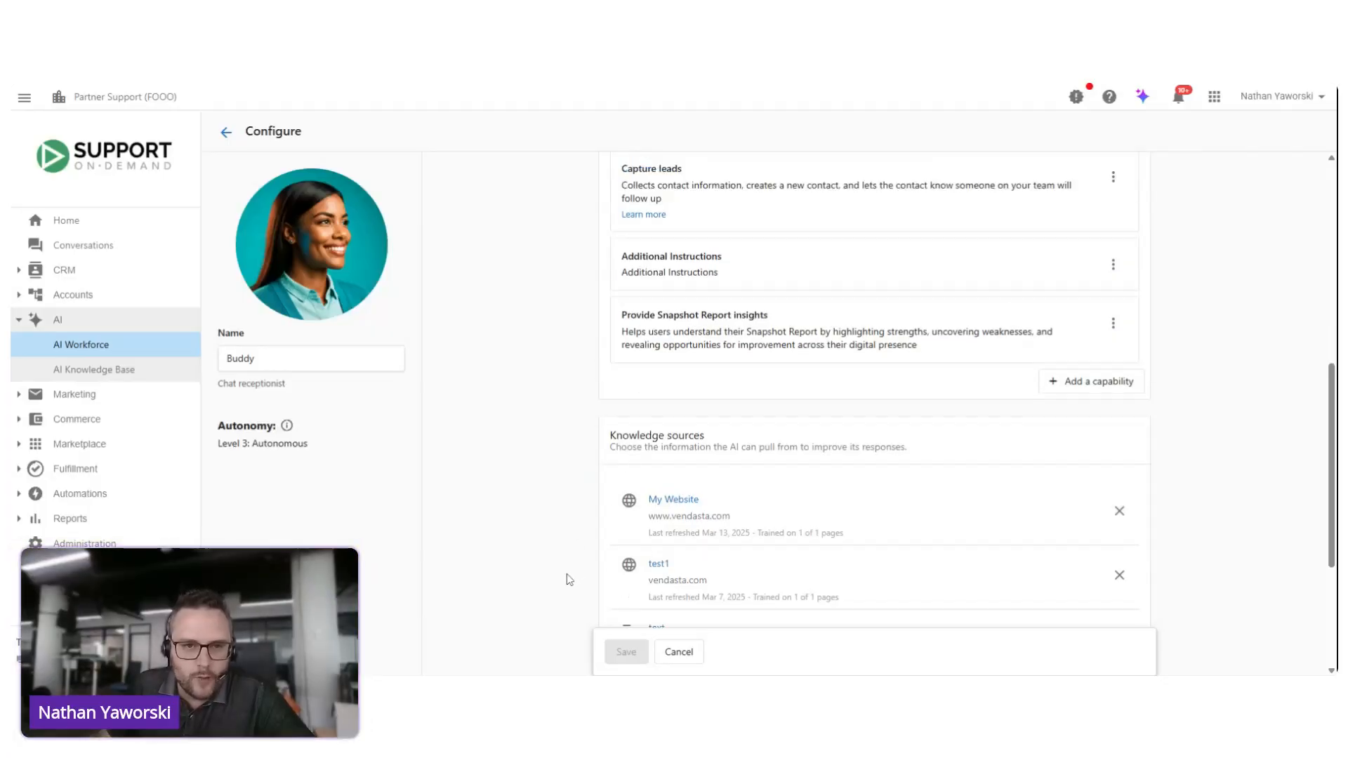
{"action": "scroll", "coordinate": [567, 574], "scroll_direction": "up", "scroll_amount": 1}
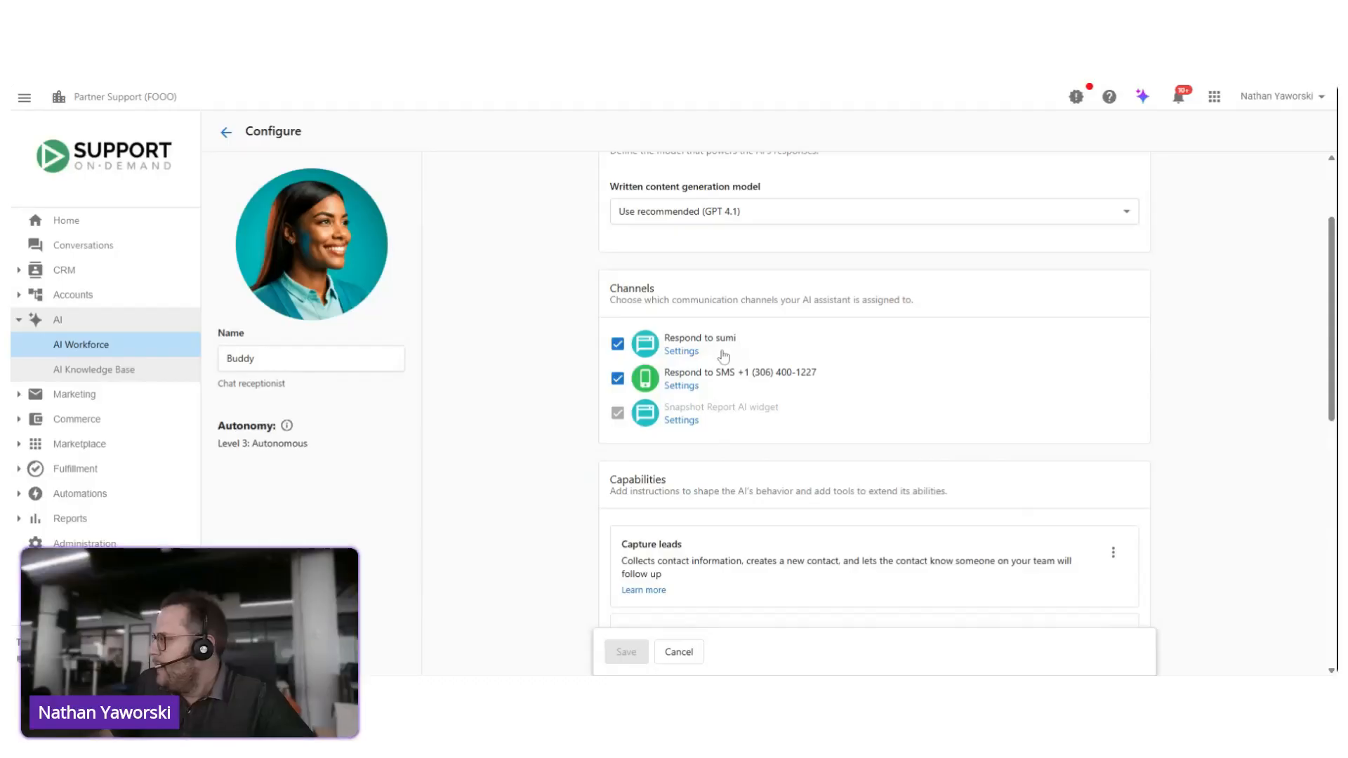
{"action": "left_click", "coordinate": [688, 358]}
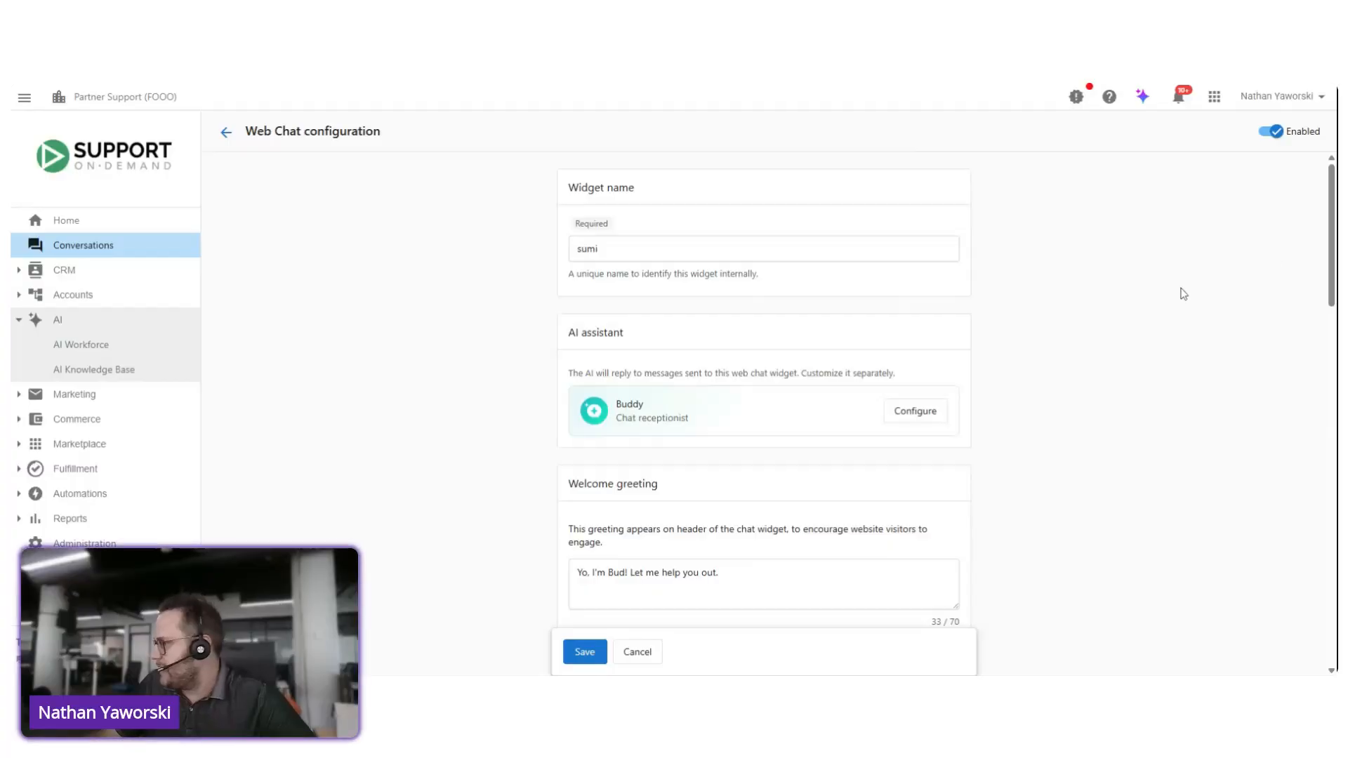
Step: Replace the web chat's welcome greeting with "Hi there, how can I help you today?"
{"action": "scroll", "coordinate": [1151, 280], "scroll_direction": "down", "scroll_amount": 1}
{"action": "left_click_drag", "start_coordinate": [1331, 240], "coordinate": [1323, 516]}
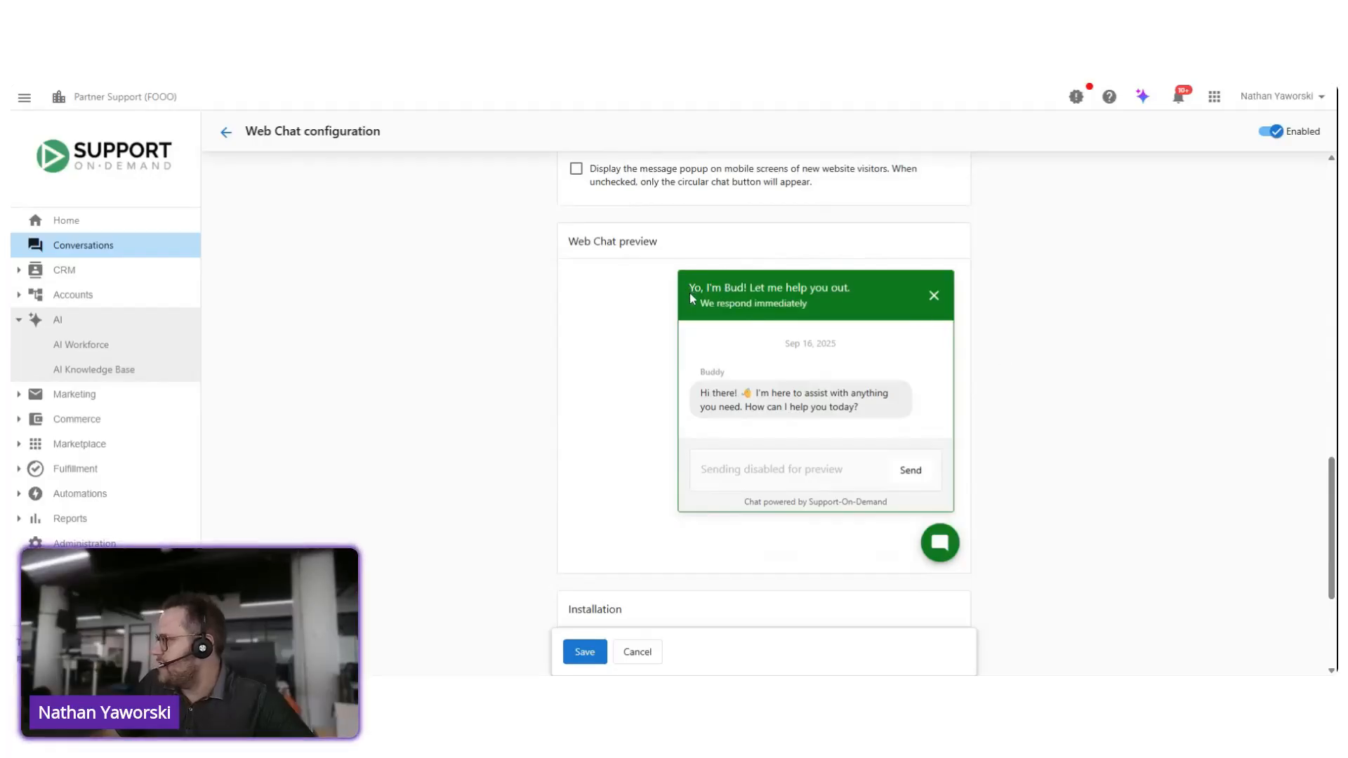
{"action": "left_click_drag", "start_coordinate": [1334, 488], "coordinate": [1334, 257]}
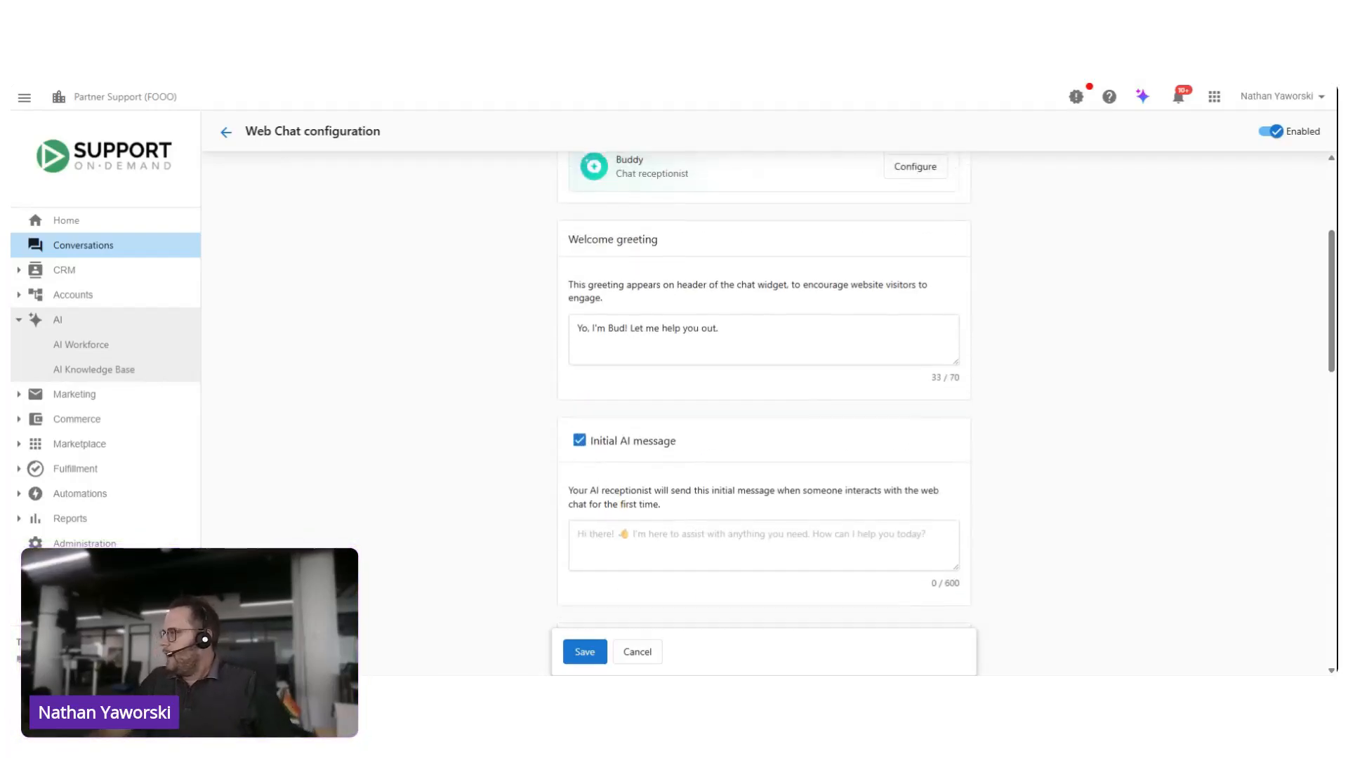
{"action": "left_click_drag", "start_coordinate": [718, 328], "coordinate": [378, 320]}
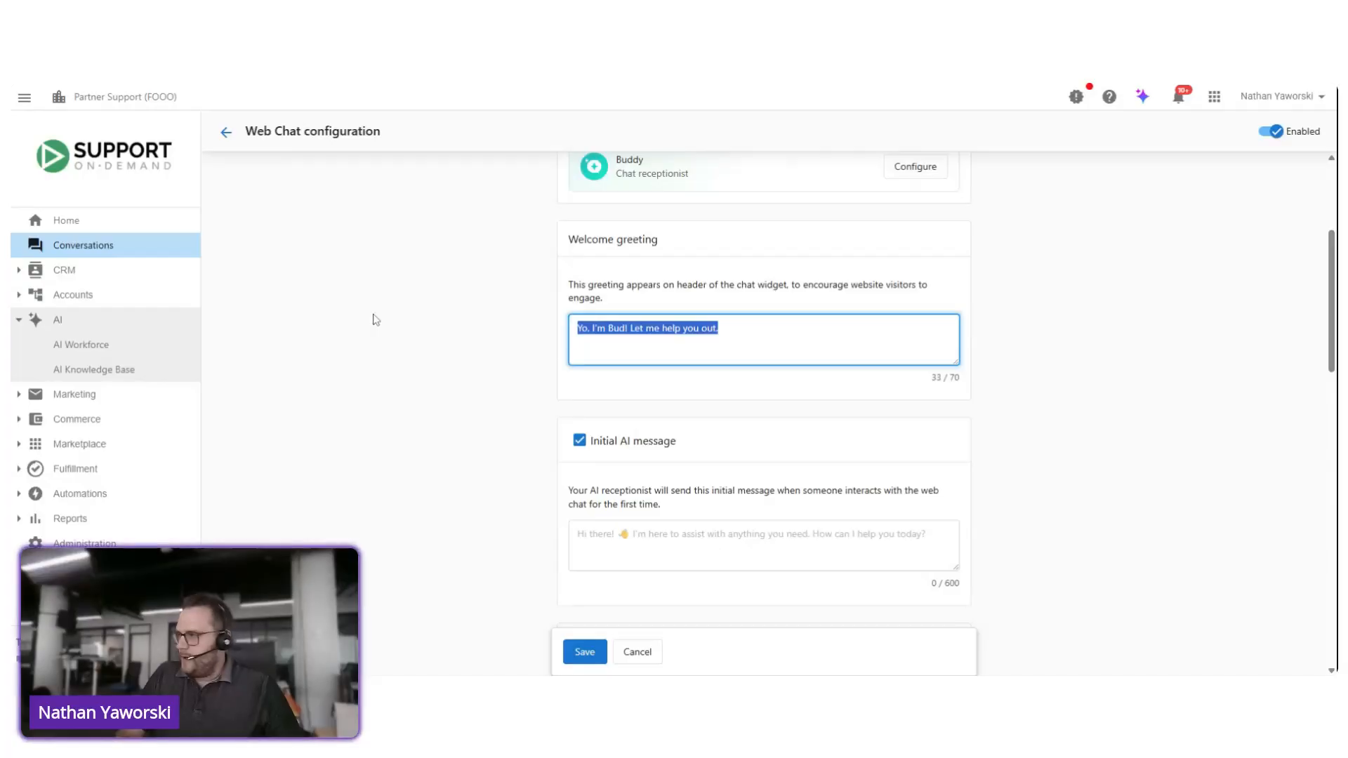
{"action": "type", "text": "Hi there, how"}
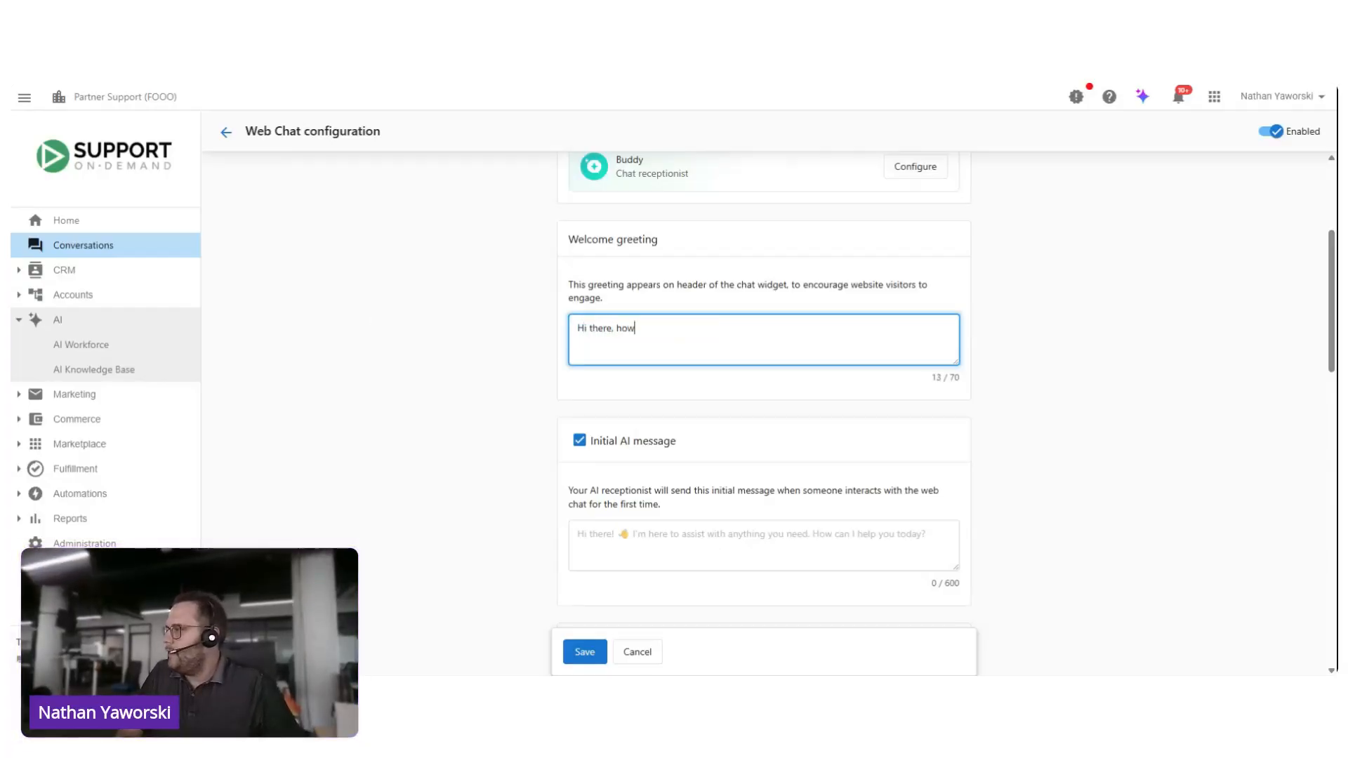
{"action": "type", "text": " can I help"}
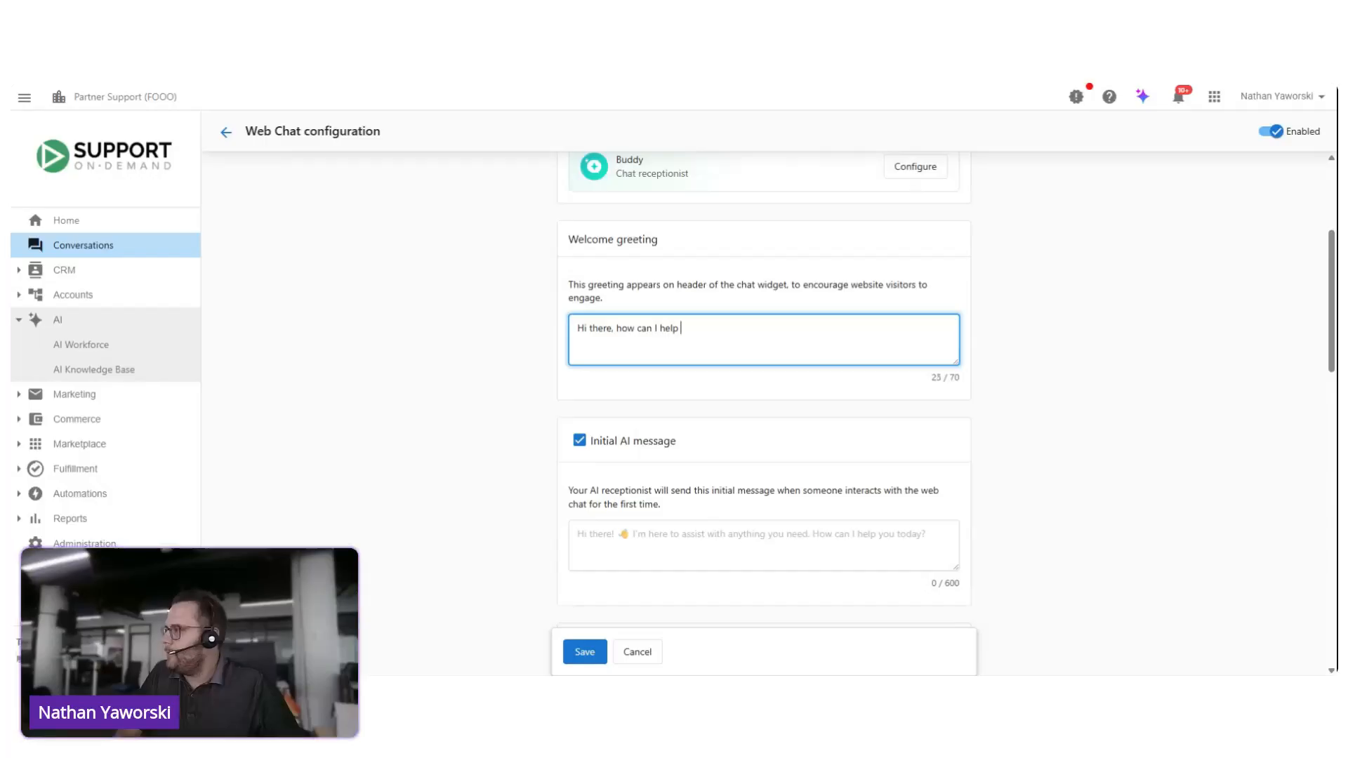
{"action": "type", "text": " you today?"}
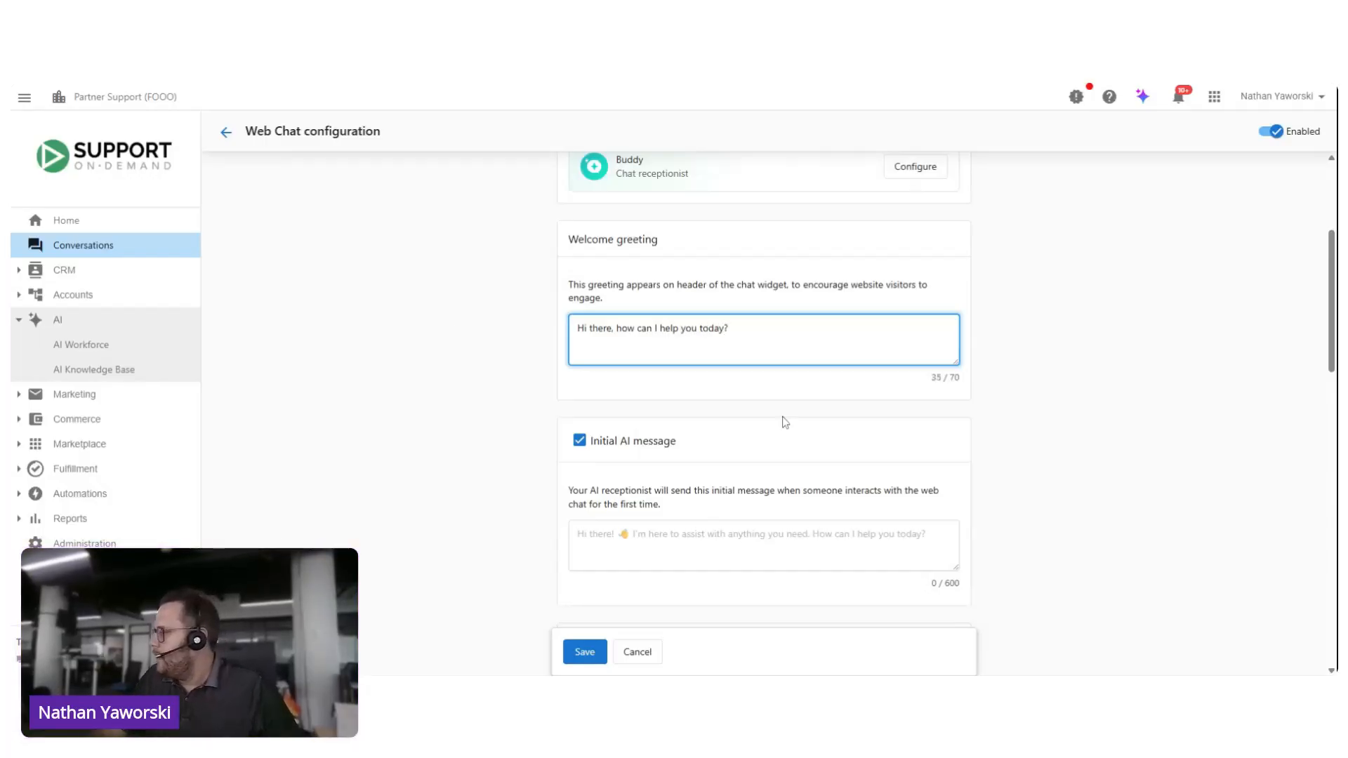
{"action": "left_click", "coordinate": [1115, 338]}
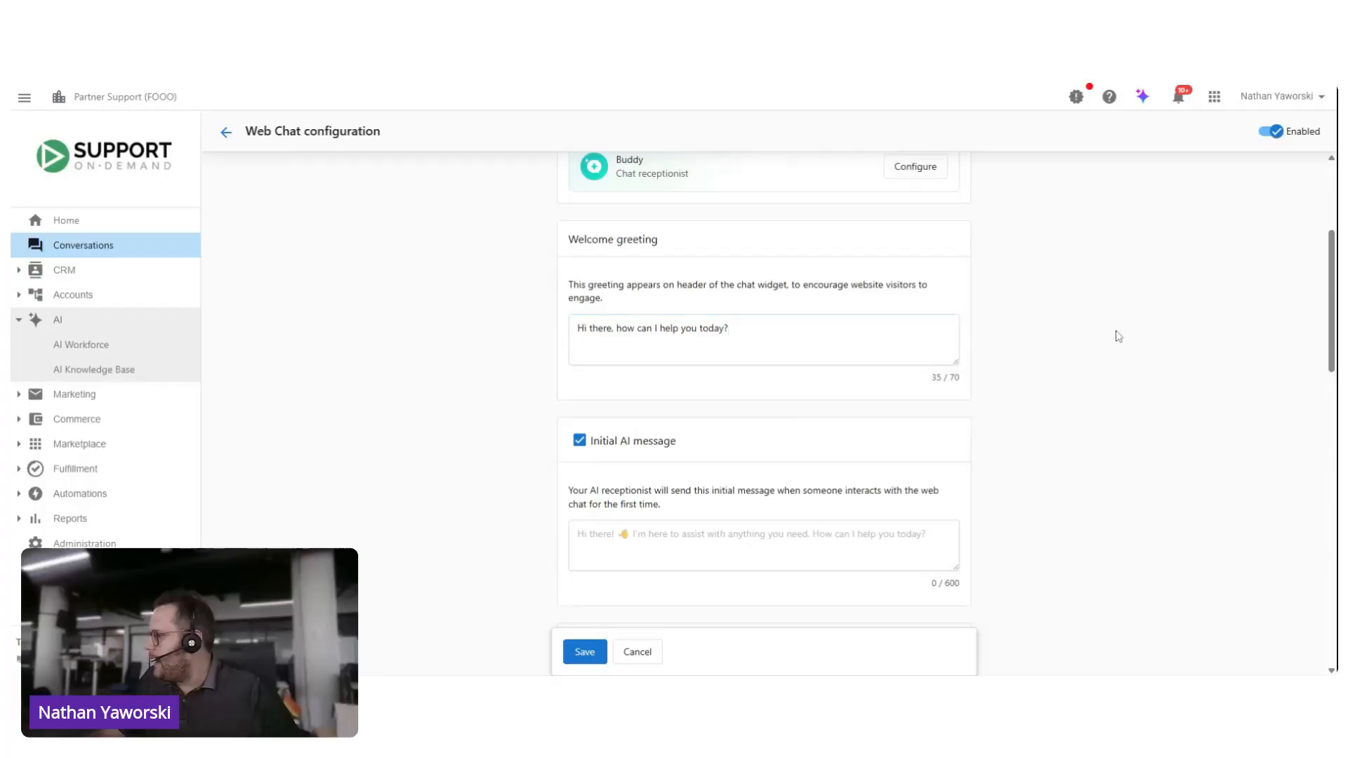
Step: Check the new welcome greeting in the Web Chat preview
{"action": "left_click_drag", "start_coordinate": [1332, 262], "coordinate": [1333, 487]}
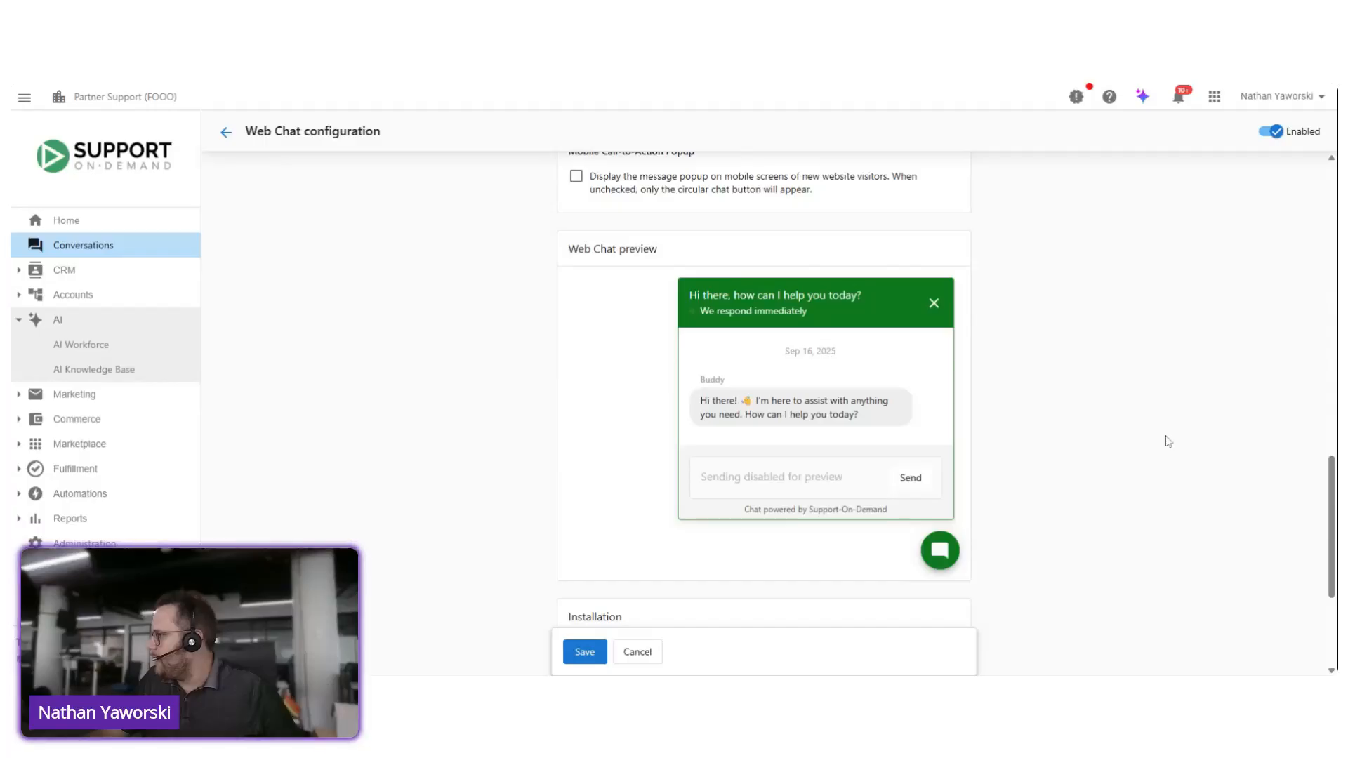
{"action": "left_click_drag", "start_coordinate": [1331, 527], "coordinate": [1331, 512]}
{"action": "scroll", "coordinate": [714, 404], "scroll_direction": "up", "scroll_amount": 10}
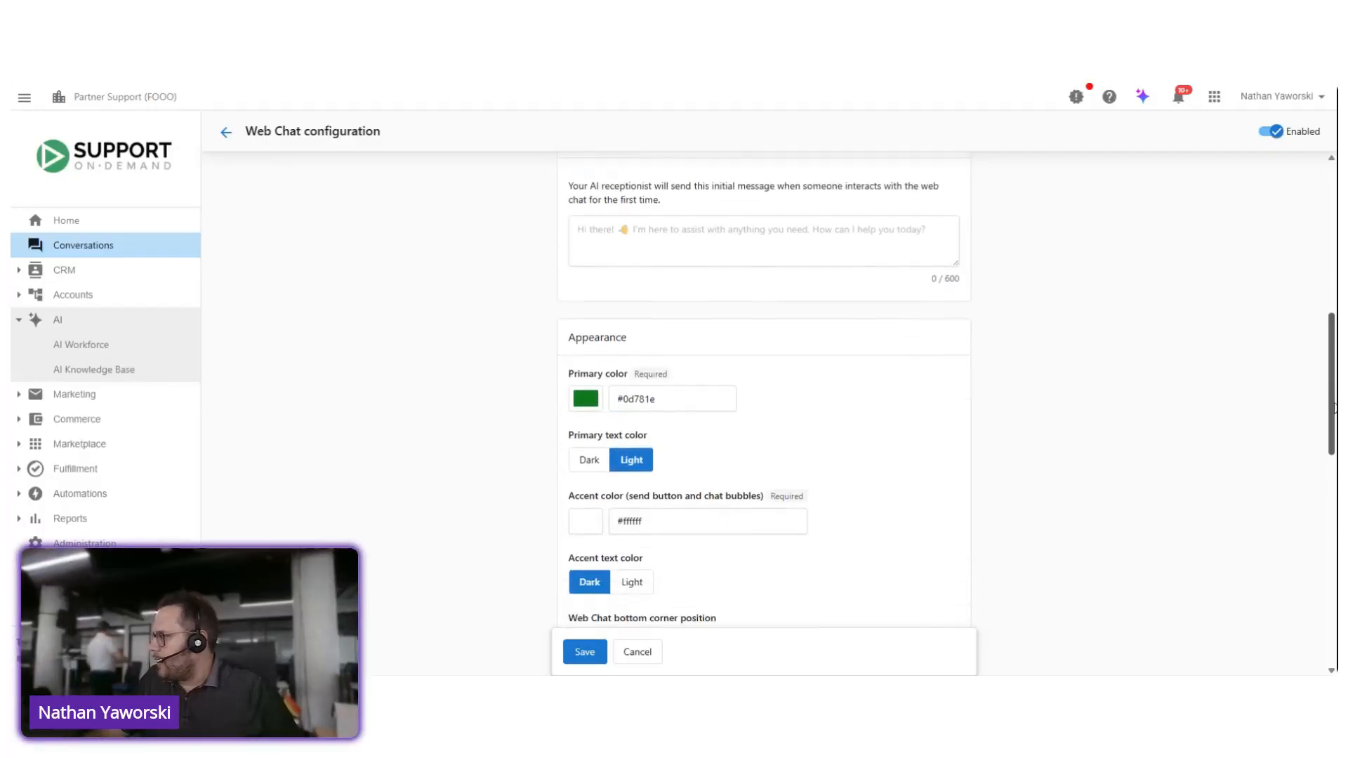
Step: Turn the initial AI message off and back on, and examine it in the Web Chat preview
{"action": "left_click", "coordinate": [579, 363]}
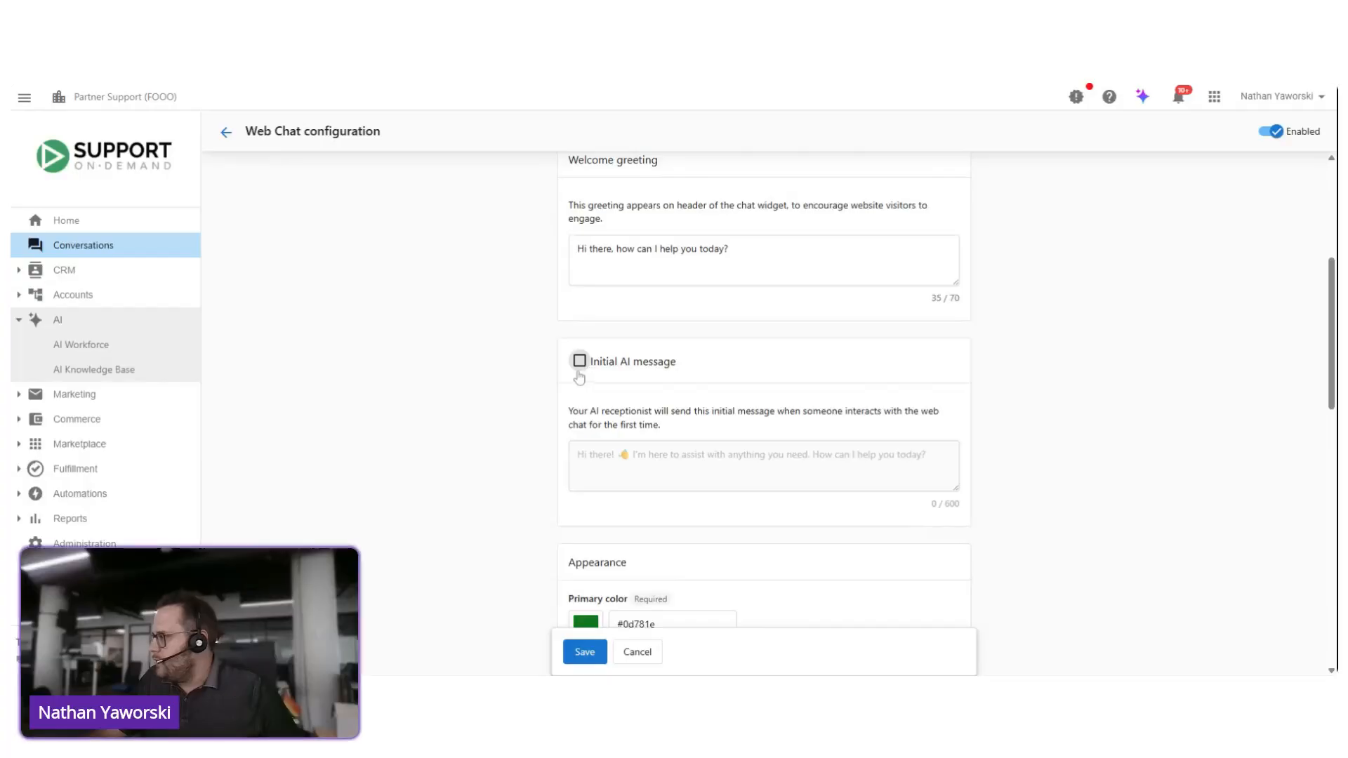
{"action": "left_click", "coordinate": [580, 362]}
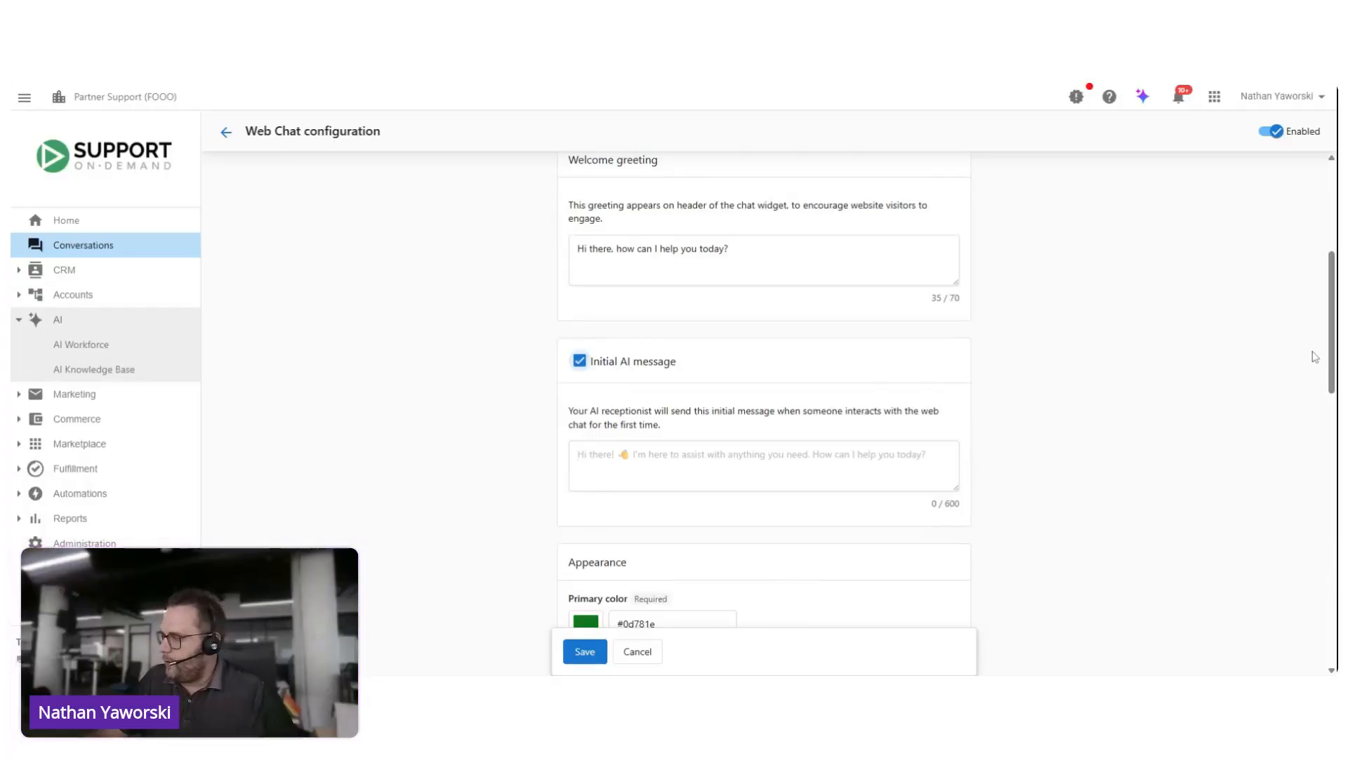
{"action": "scroll", "coordinate": [1331, 323], "scroll_direction": "down", "scroll_amount": 10}
{"action": "scroll", "coordinate": [844, 384], "scroll_direction": "down", "scroll_amount": 1}
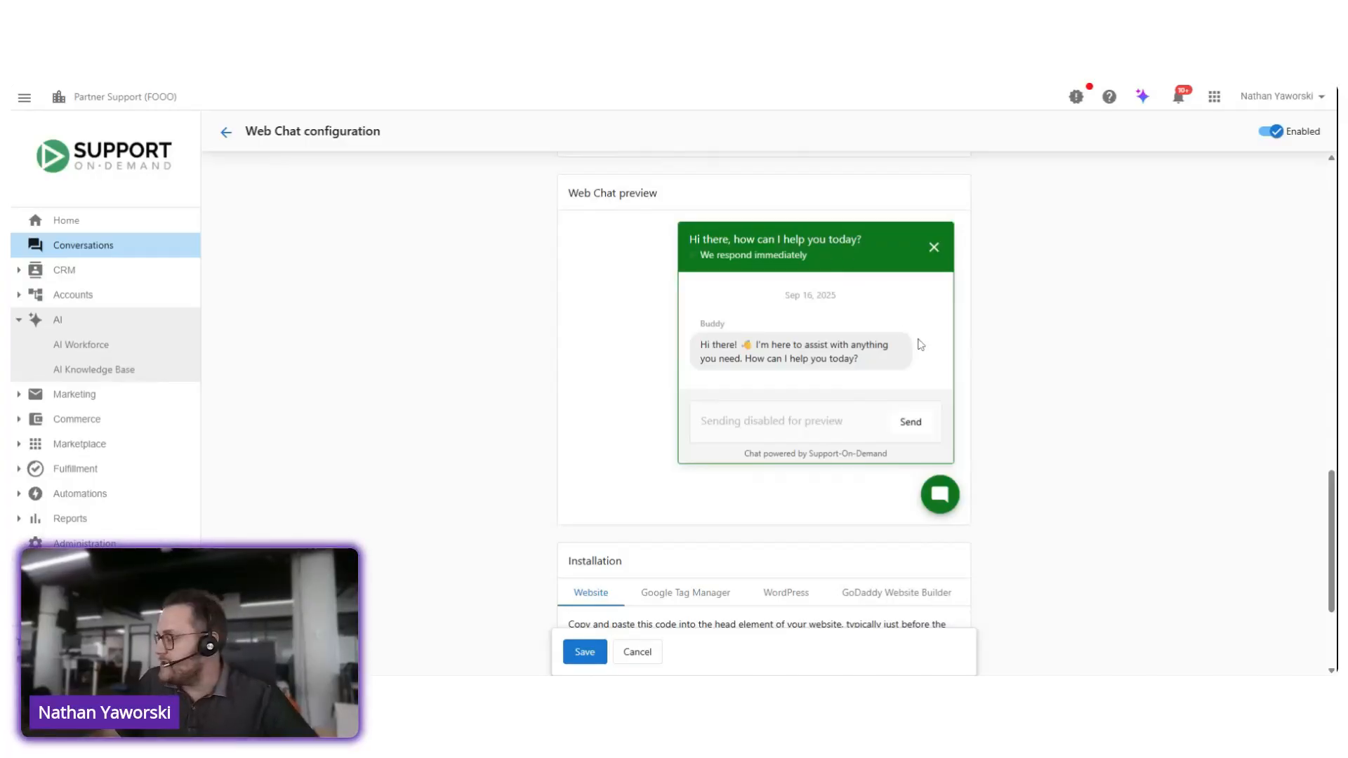
{"action": "scroll", "coordinate": [936, 367], "scroll_direction": "up", "scroll_amount": 3}
{"action": "scroll", "coordinate": [949, 374], "scroll_direction": "up", "scroll_amount": 5}
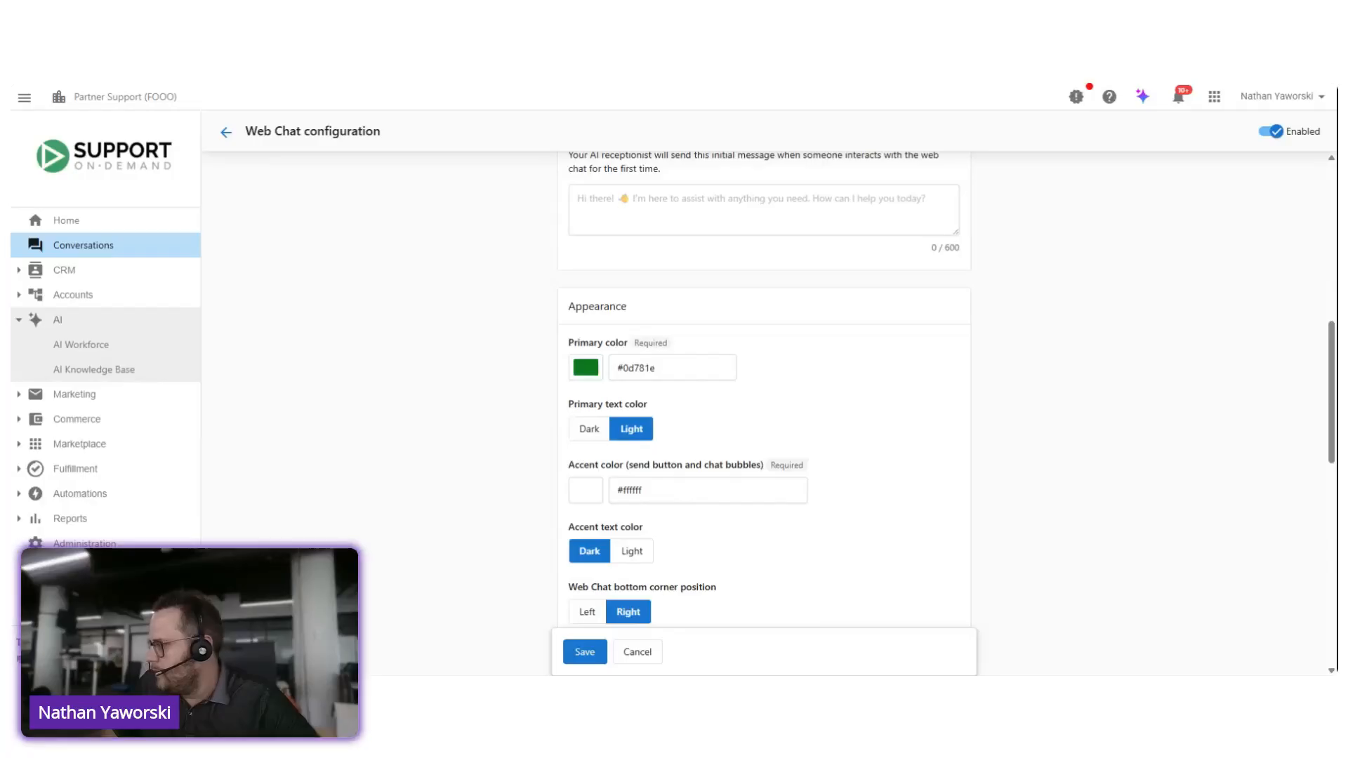
Step: Cancel the green primary color to return to #1976d2, and check the Web Chat preview
{"action": "key", "text": "Escape"}
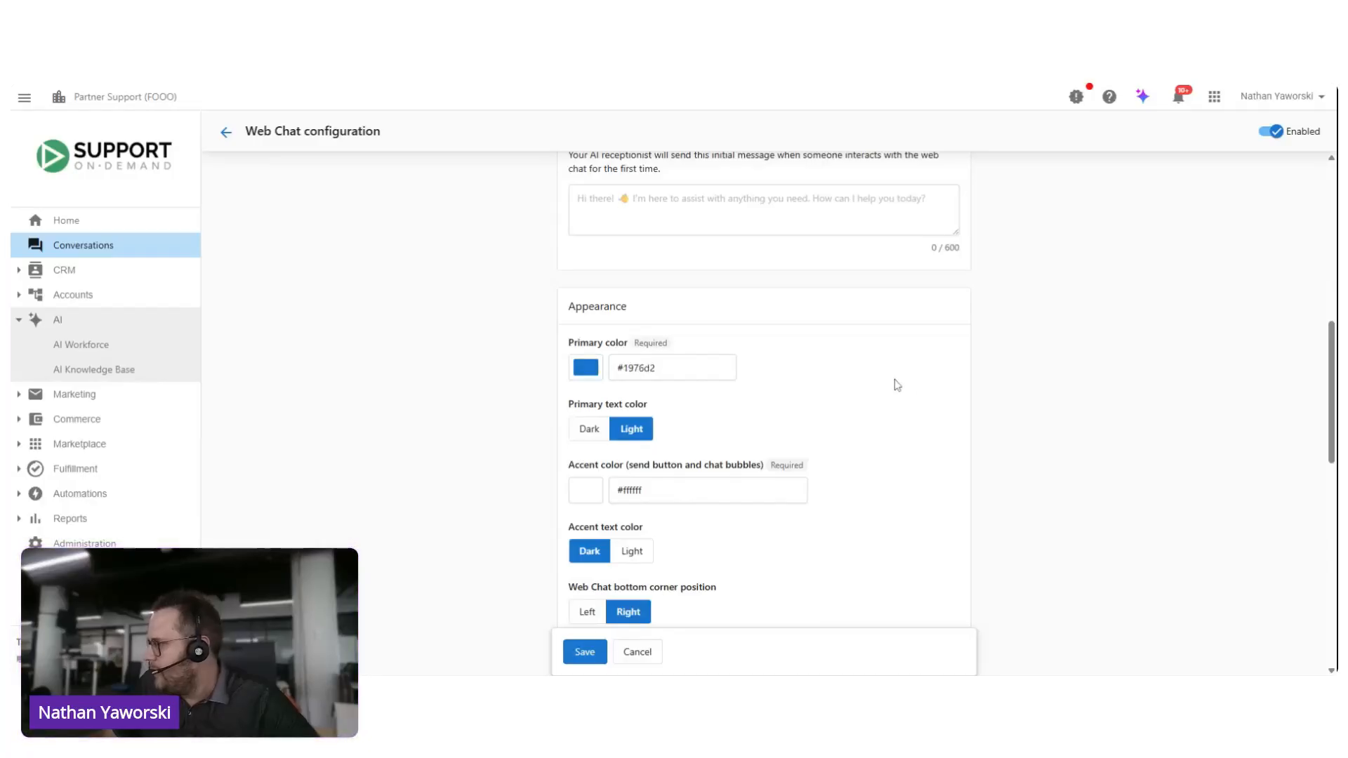
{"action": "scroll", "coordinate": [894, 362], "scroll_direction": "down", "scroll_amount": 1}
{"action": "scroll", "coordinate": [896, 363], "scroll_direction": "down", "scroll_amount": 5}
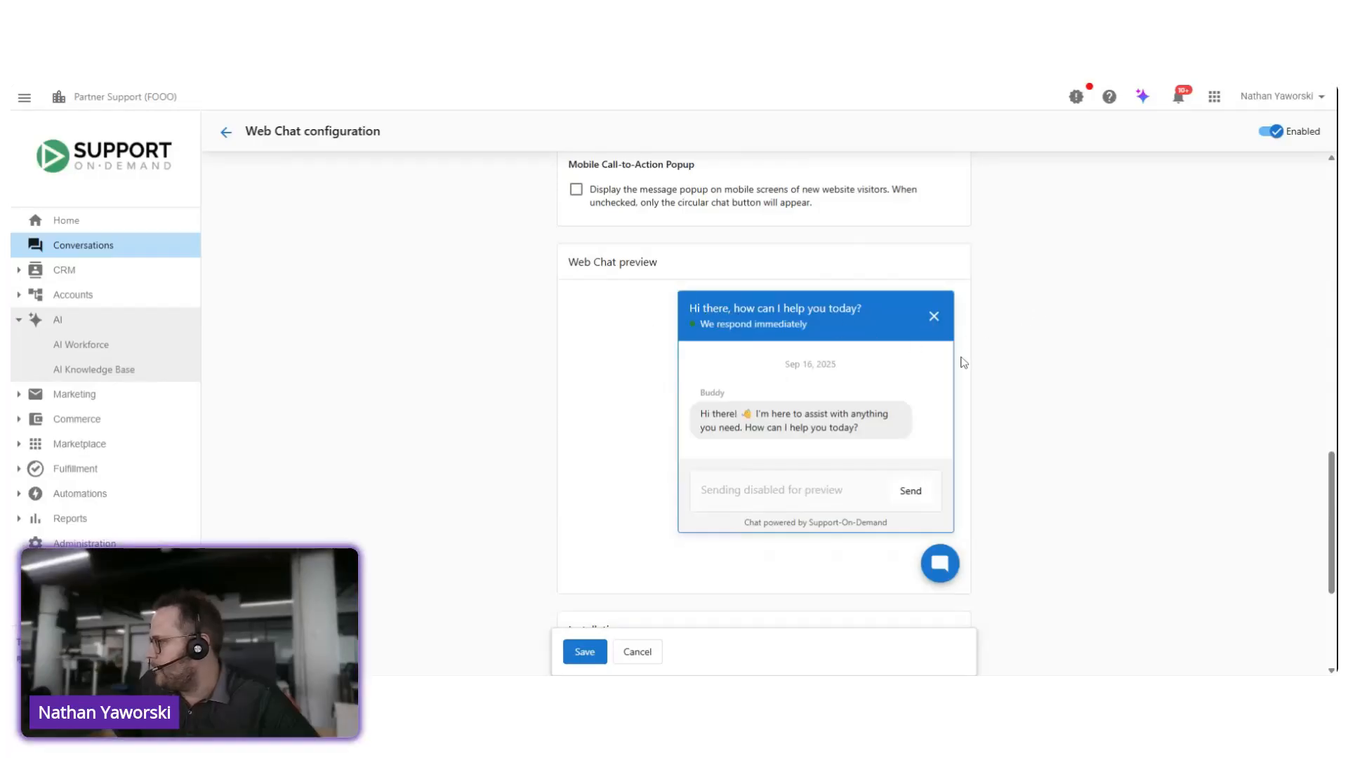
{"action": "scroll", "coordinate": [927, 358], "scroll_direction": "up", "scroll_amount": 2}
{"action": "scroll", "coordinate": [912, 361], "scroll_direction": "up", "scroll_amount": 3}
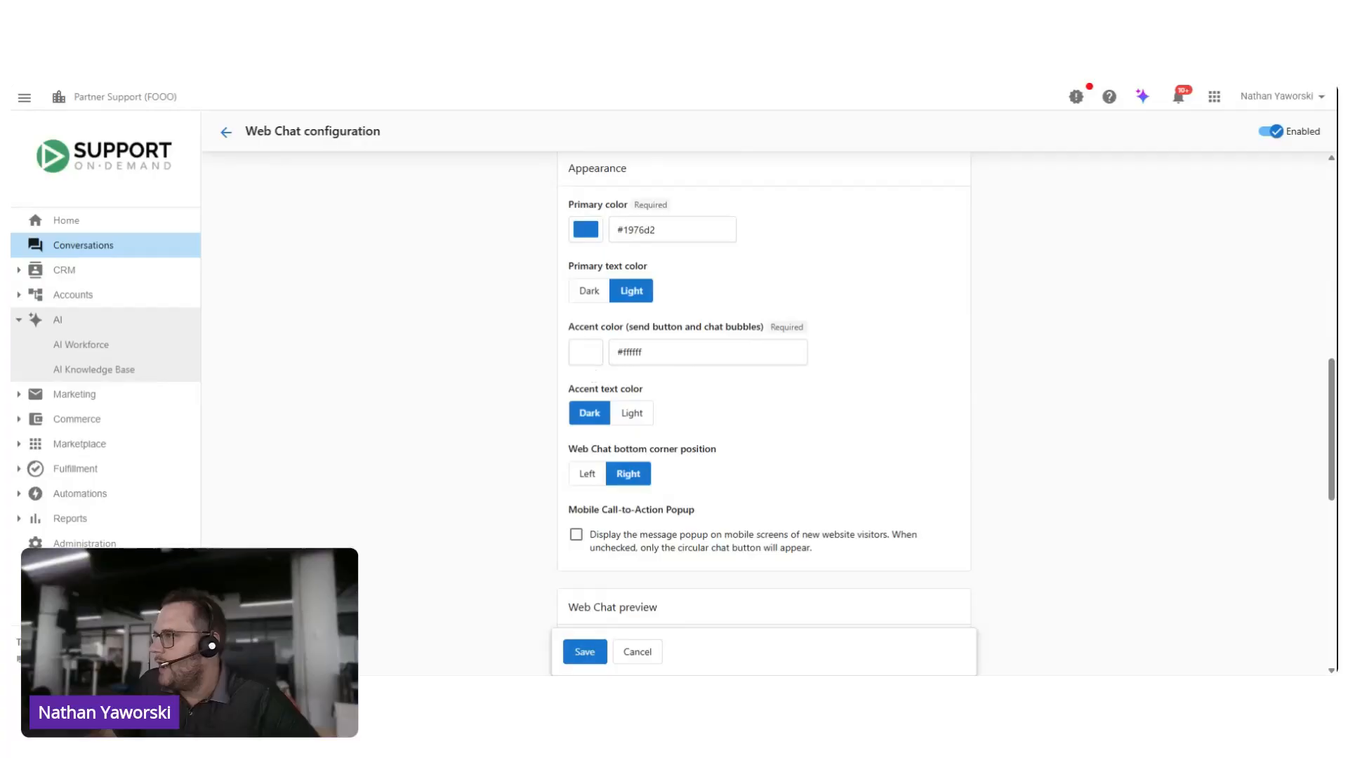
Step: Set the accent color to #3e9b63, sampled from the Support On-Demand logo's green, and check it in the Web Chat preview
{"action": "left_click", "coordinate": [46, 156]}
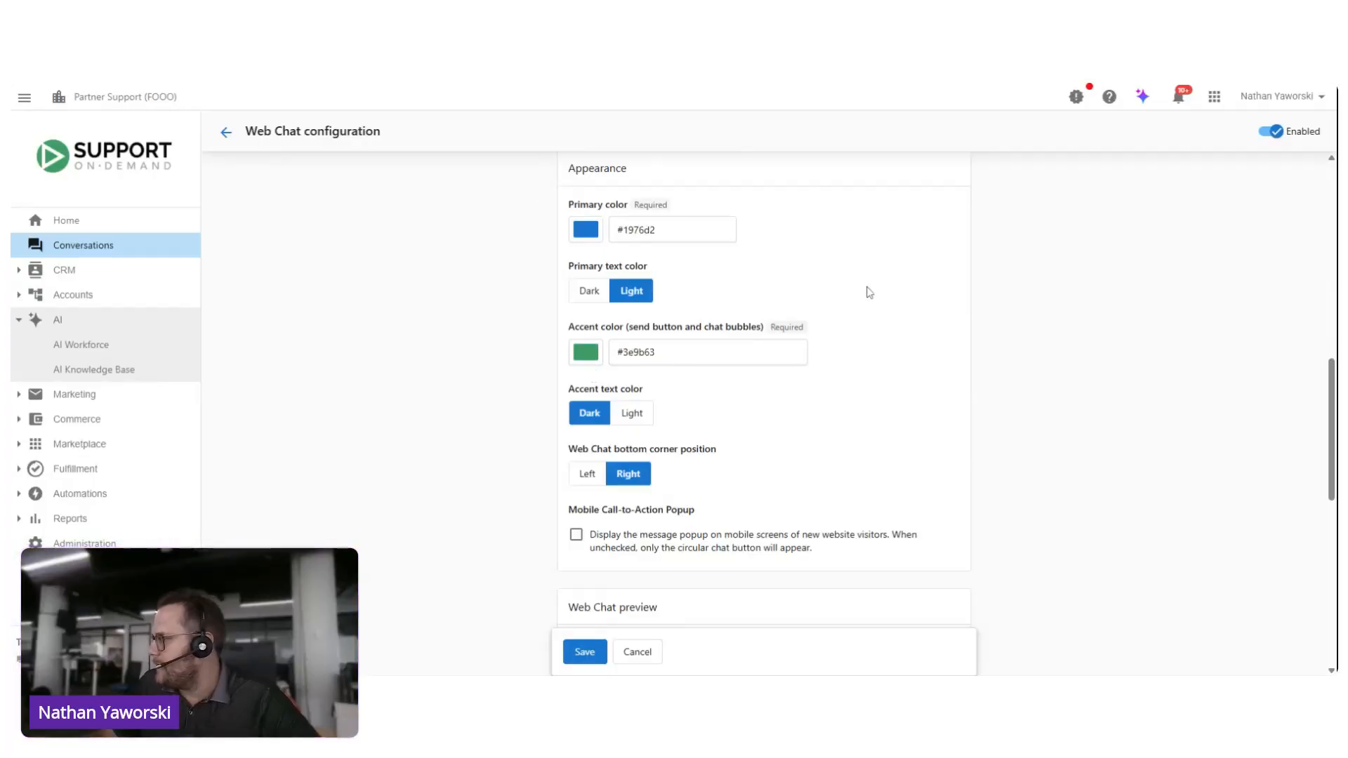
{"action": "scroll", "coordinate": [875, 287], "scroll_direction": "down", "scroll_amount": 3}
{"action": "scroll", "coordinate": [912, 316], "scroll_direction": "down", "scroll_amount": 2}
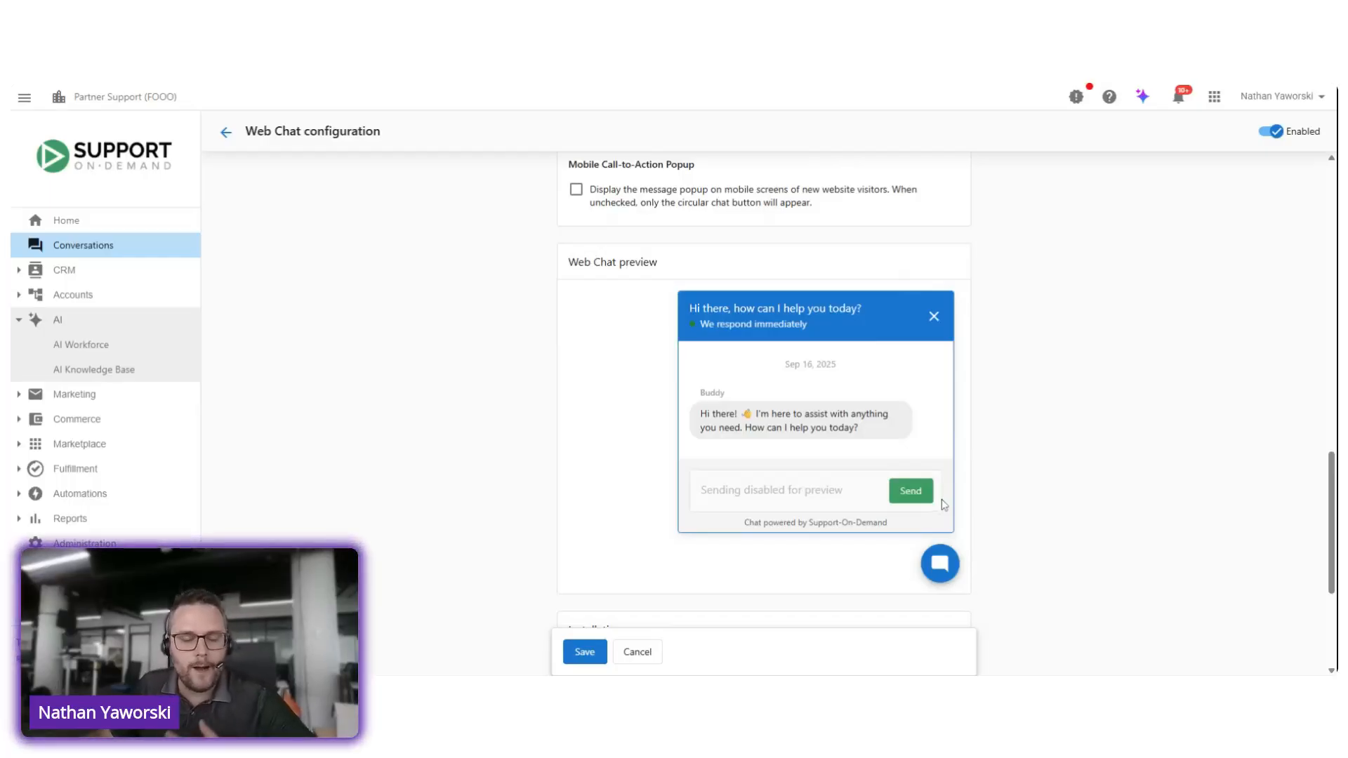
Step: Compare Dark and Light accent text in the Web Chat preview, and choose Light
{"action": "scroll", "coordinate": [1036, 462], "scroll_direction": "up", "scroll_amount": 4}
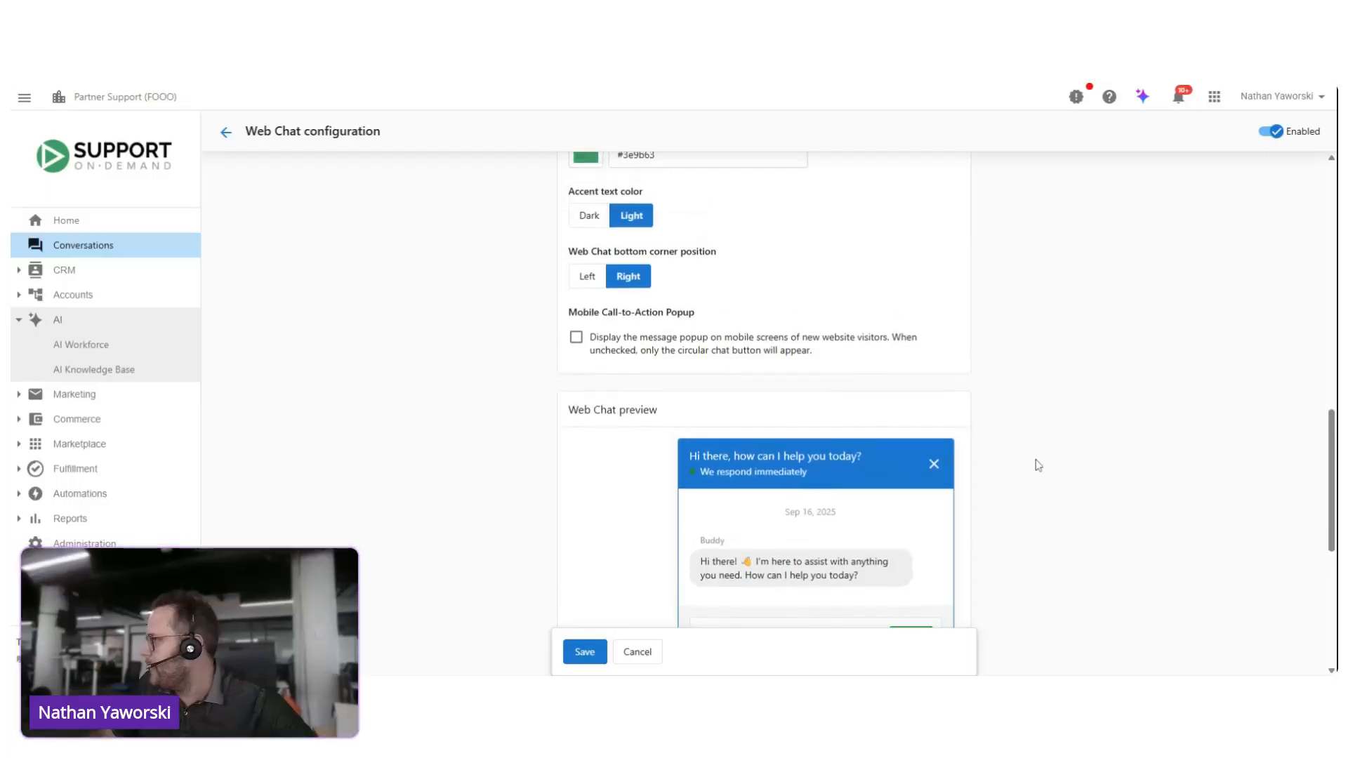
{"action": "scroll", "coordinate": [787, 401], "scroll_direction": "down", "scroll_amount": 1}
{"action": "left_click", "coordinate": [589, 275]}
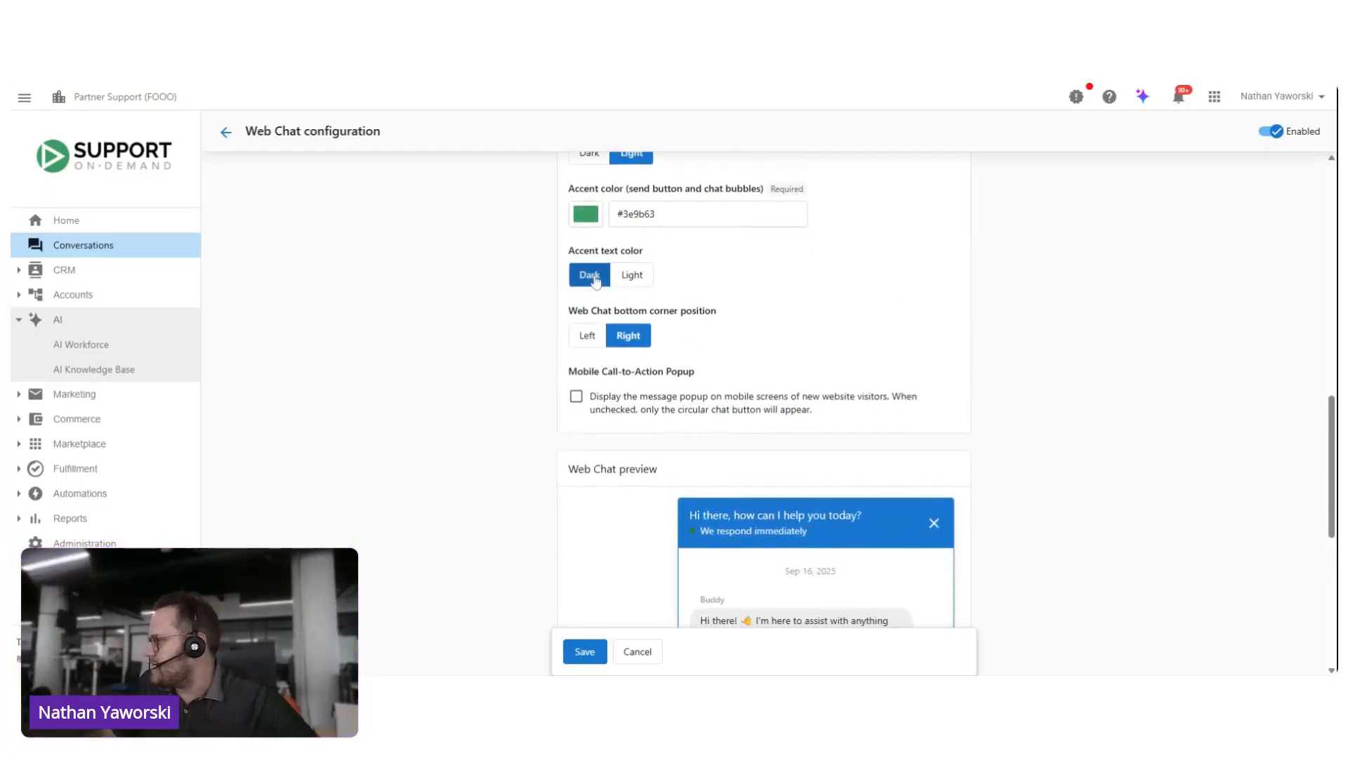
{"action": "scroll", "coordinate": [626, 281], "scroll_direction": "down", "scroll_amount": 2}
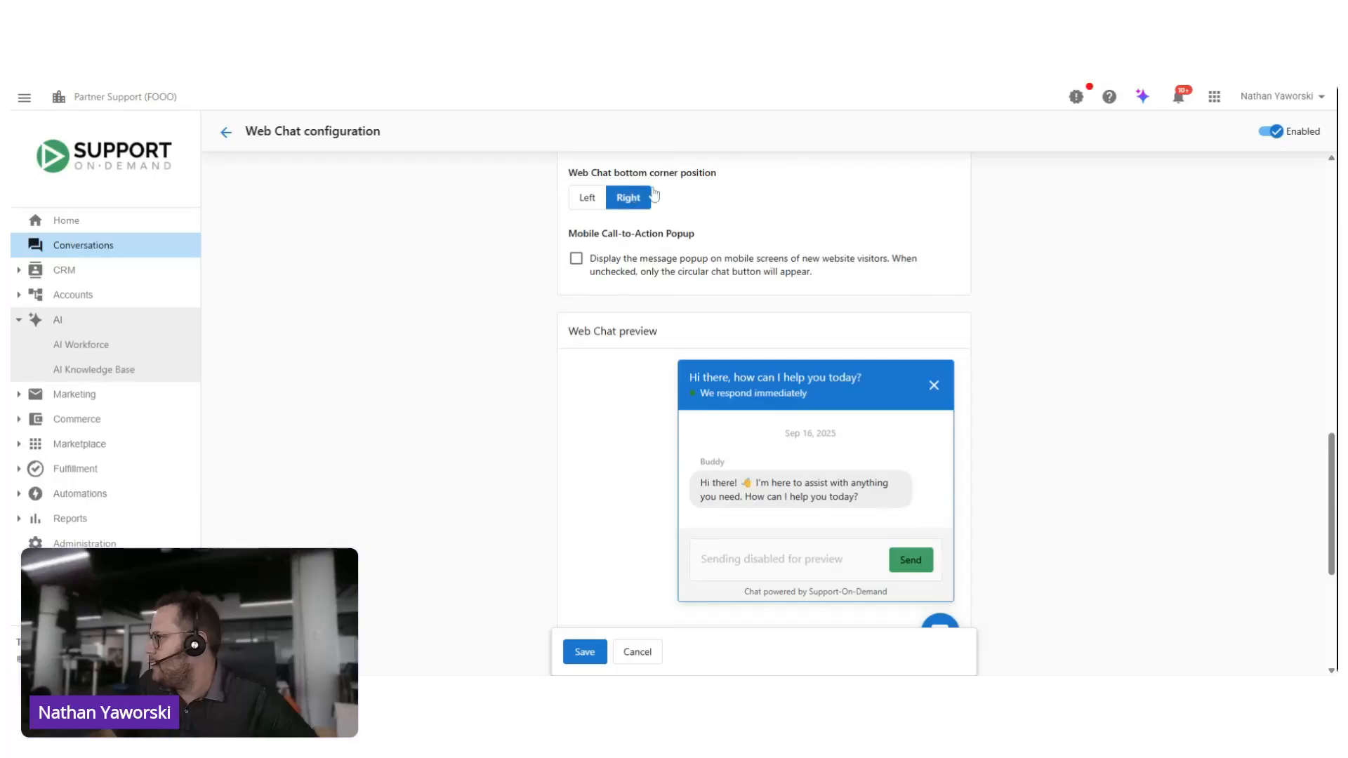
{"action": "scroll", "coordinate": [670, 170], "scroll_direction": "up", "scroll_amount": 1}
{"action": "left_click", "coordinate": [632, 203]}
{"action": "scroll", "coordinate": [584, 266], "scroll_direction": "up", "scroll_amount": 4}
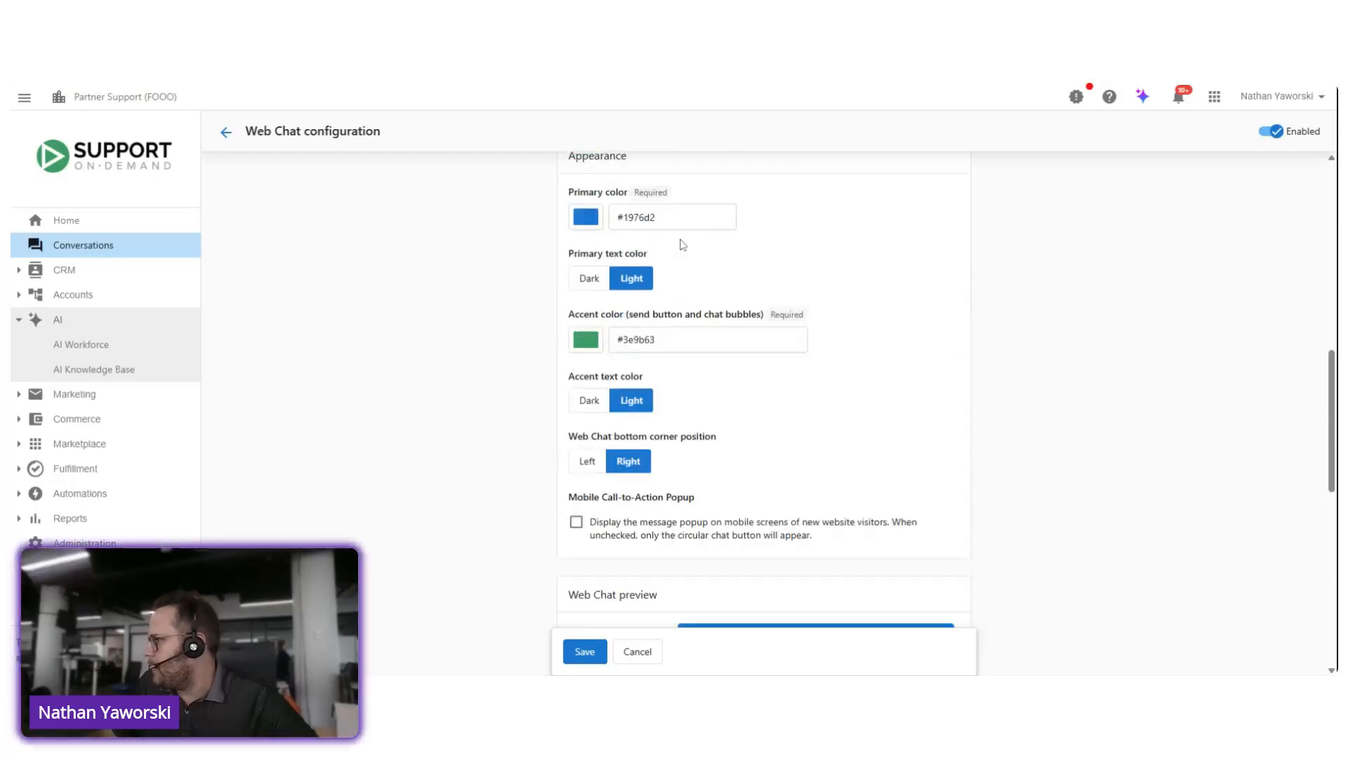
Step: Try the Left bottom corner position for the web chat, and set it back to Right
{"action": "scroll", "coordinate": [660, 320], "scroll_direction": "down", "scroll_amount": 4}
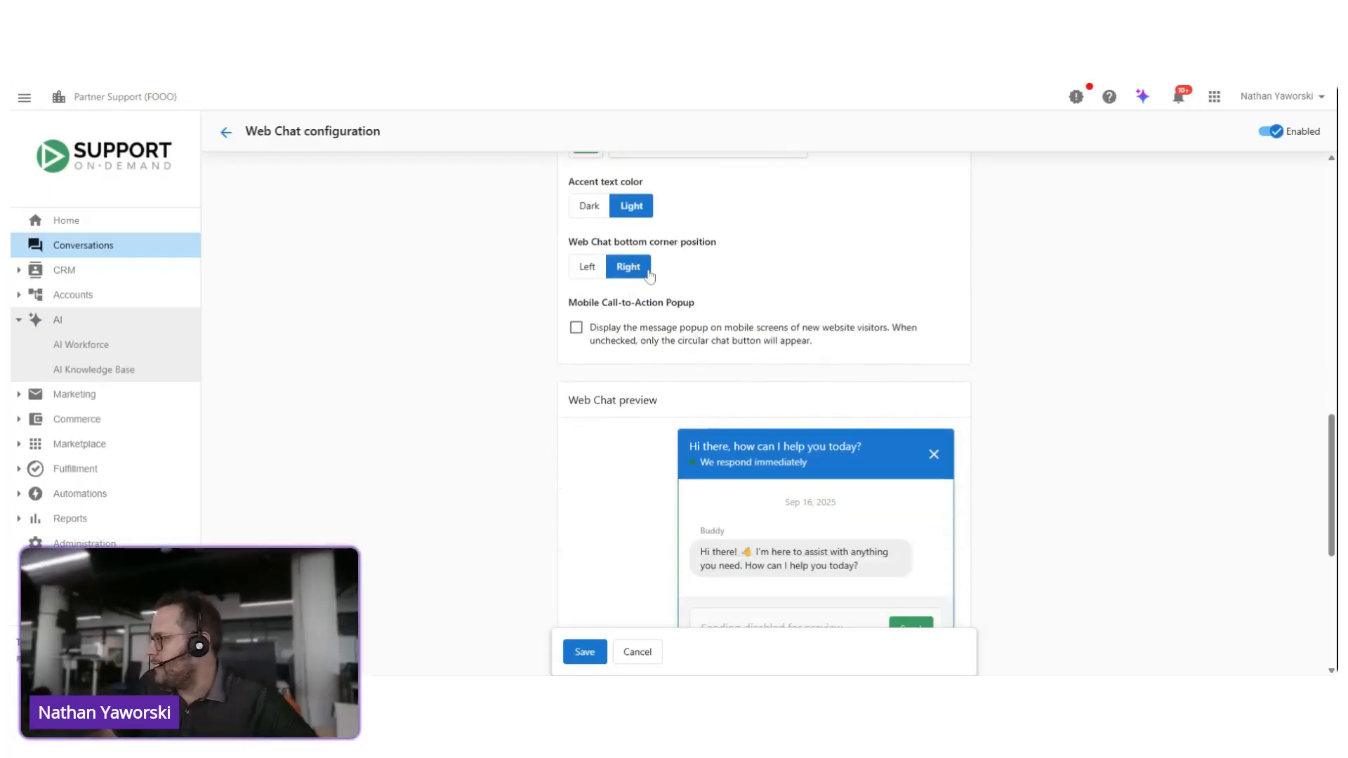
{"action": "left_click", "coordinate": [596, 268]}
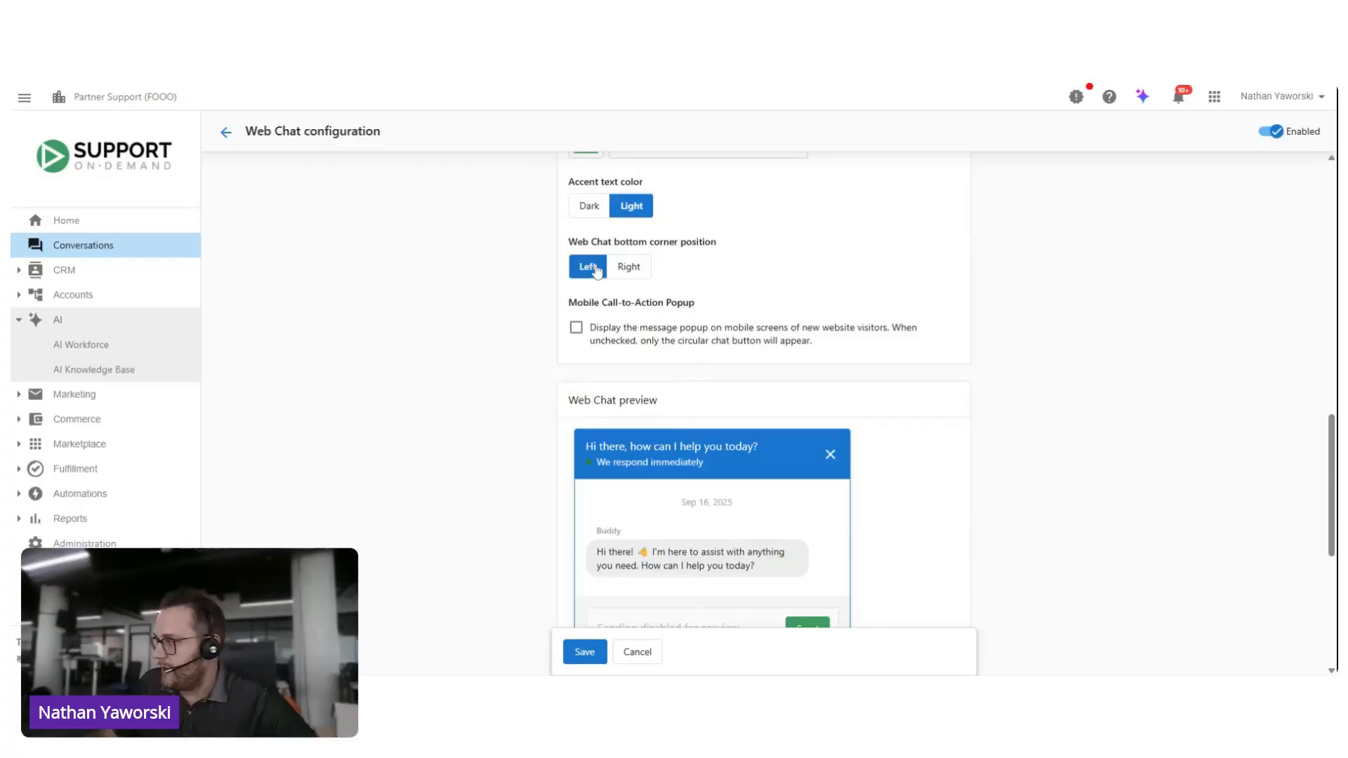
{"action": "left_click", "coordinate": [629, 268]}
Step: Turn the Mobile Call-to-Action Popup on and back off
{"action": "scroll", "coordinate": [674, 309], "scroll_direction": "down", "scroll_amount": 1}
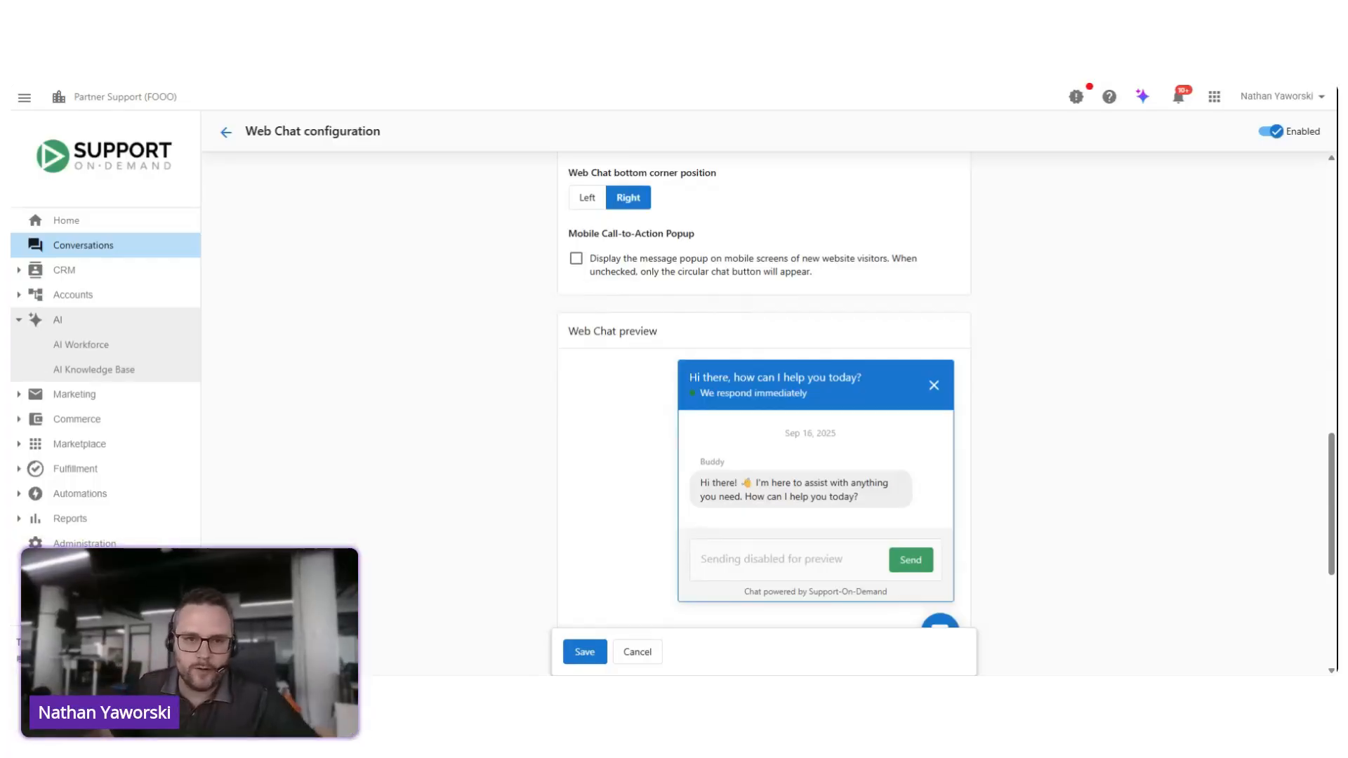
{"action": "left_click", "coordinate": [576, 260]}
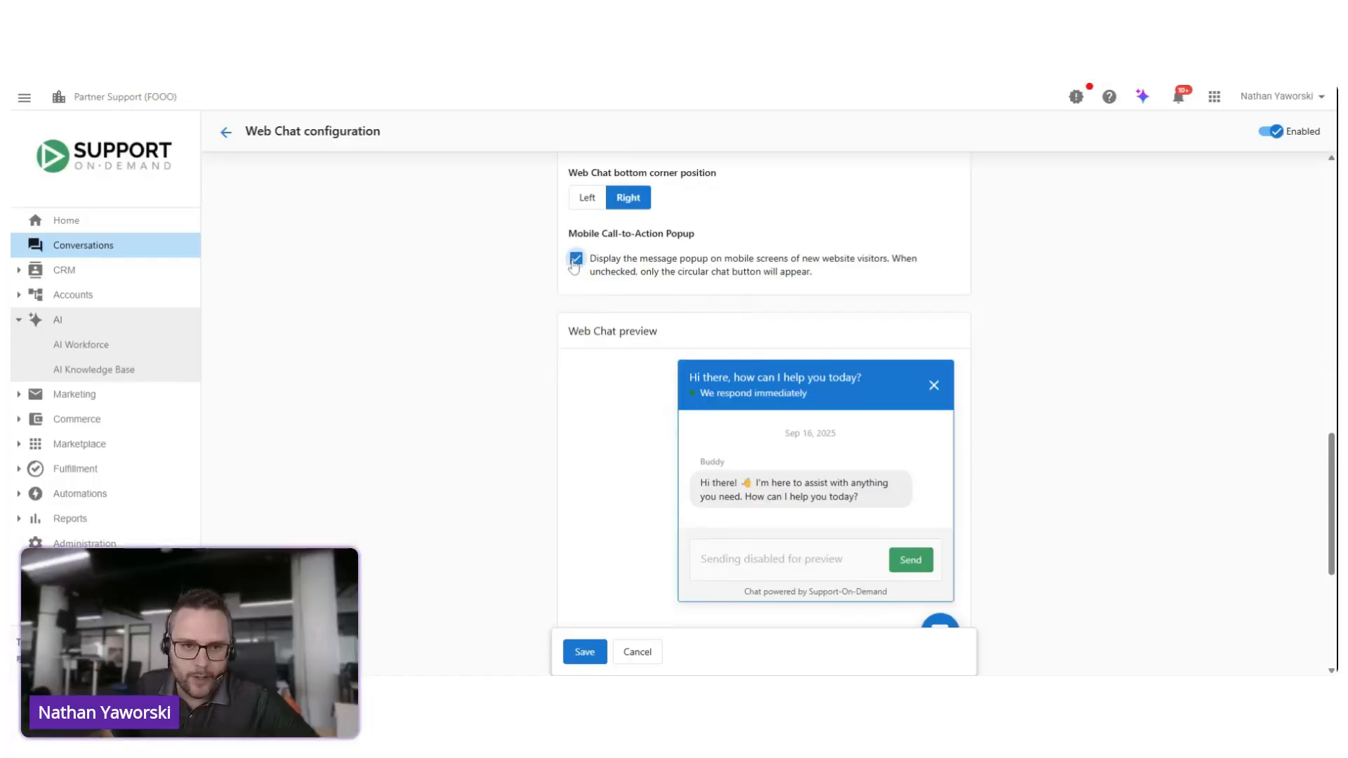
{"action": "left_click", "coordinate": [576, 260]}
Step: Copy the web chat's JavaScript installation code for a standard website
{"action": "scroll", "coordinate": [567, 286], "scroll_direction": "down", "scroll_amount": 3}
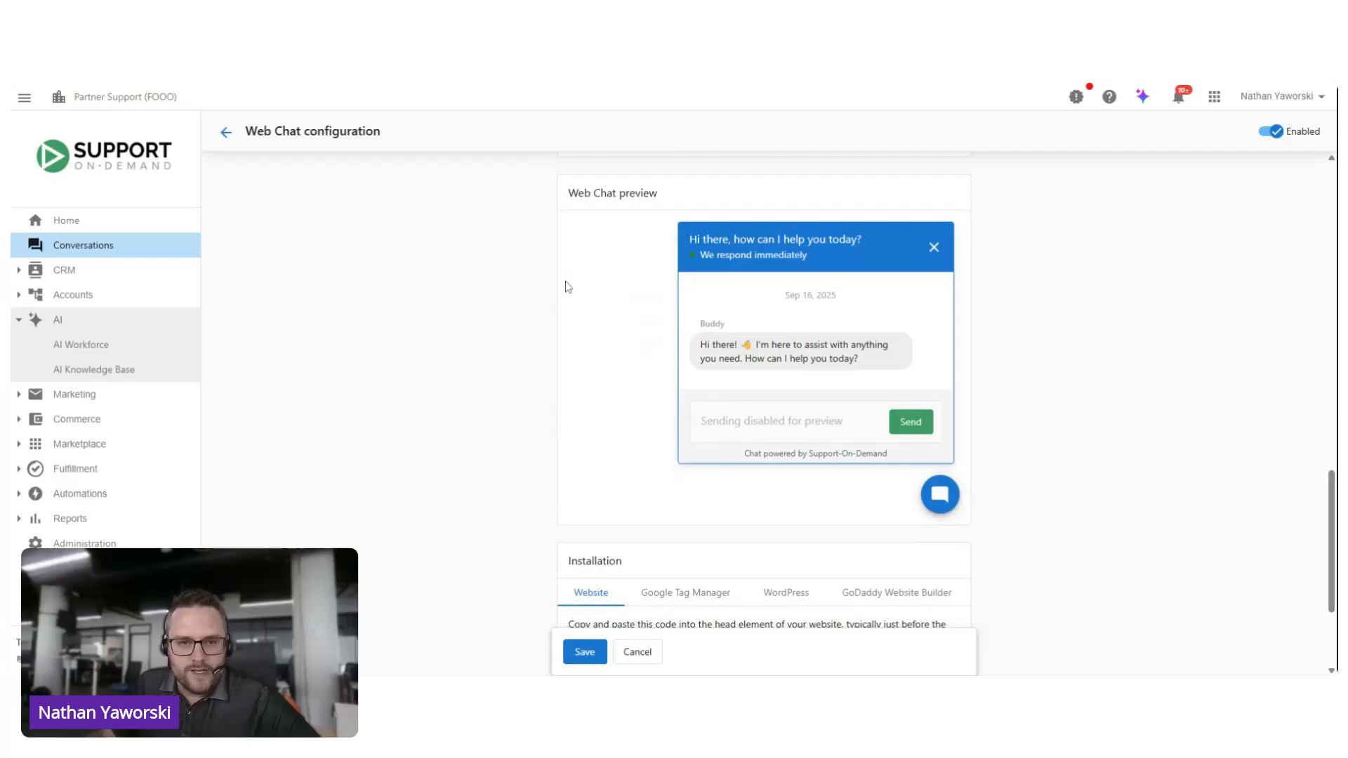
{"action": "scroll", "coordinate": [561, 289], "scroll_direction": "up", "scroll_amount": 1}
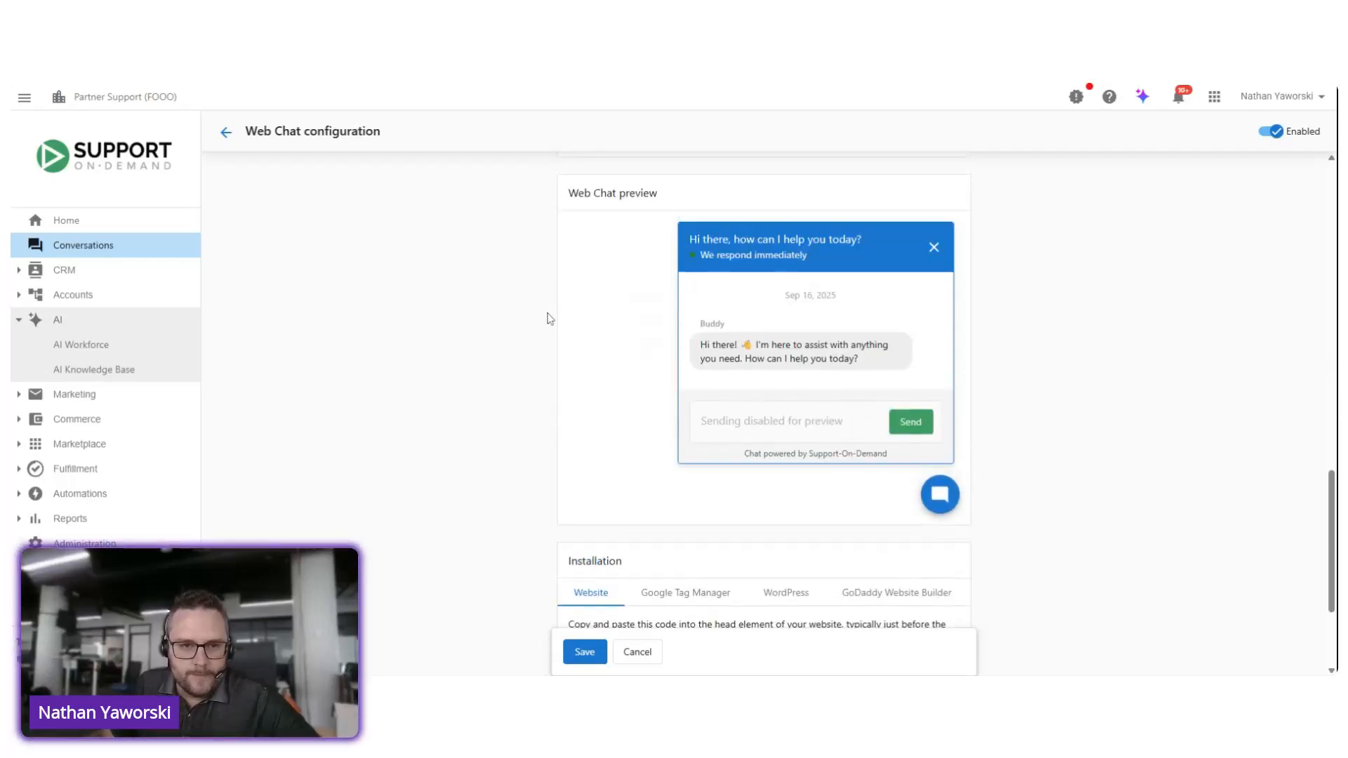
{"action": "scroll", "coordinate": [546, 335], "scroll_direction": "down", "scroll_amount": 1}
{"action": "scroll", "coordinate": [508, 372], "scroll_direction": "down", "scroll_amount": 2}
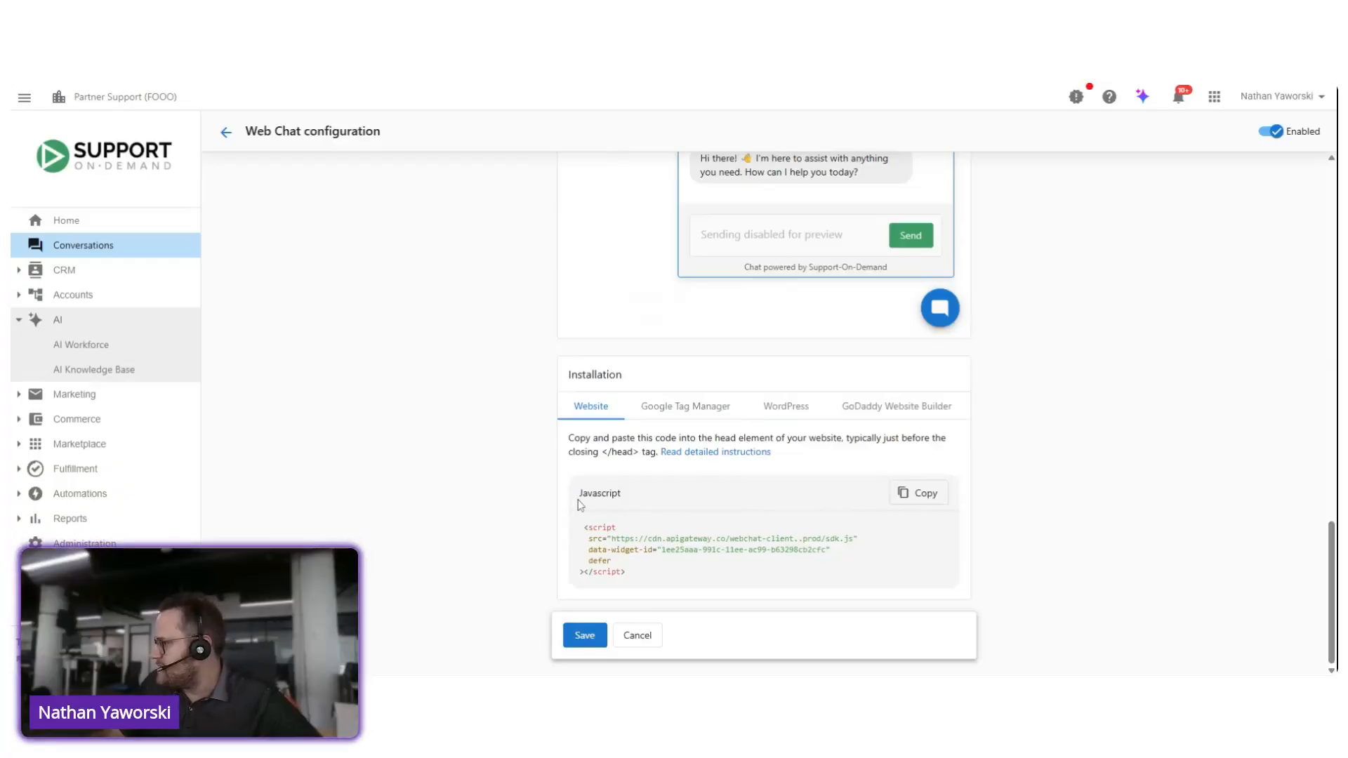
{"action": "left_click", "coordinate": [925, 494]}
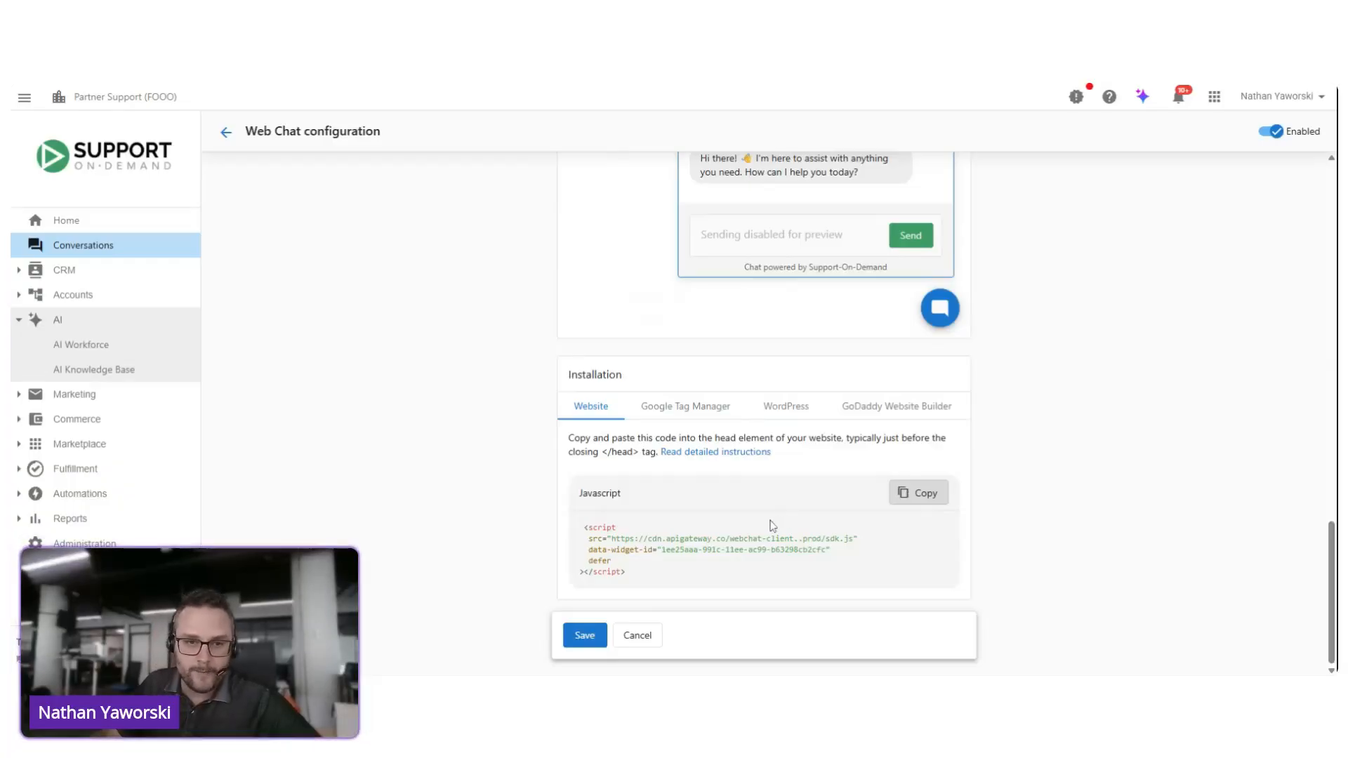
Step: Review the installation options for WordPress, GoDaddy Website Builder and Google Tag Manager, and return to the Website instructions
{"action": "left_click", "coordinate": [784, 414]}
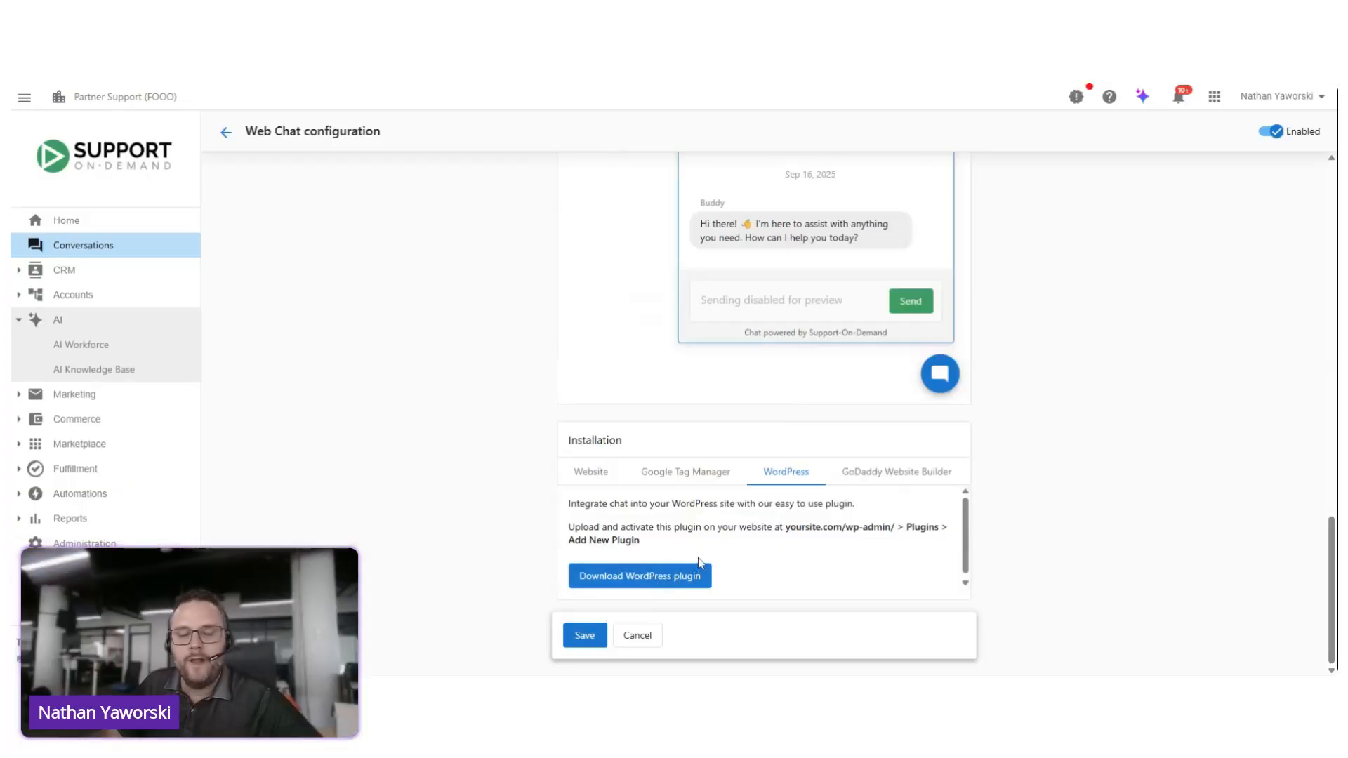
{"action": "left_click", "coordinate": [875, 474]}
{"action": "scroll", "coordinate": [682, 516], "scroll_direction": "down", "scroll_amount": 1}
{"action": "scroll", "coordinate": [683, 516], "scroll_direction": "down", "scroll_amount": 1}
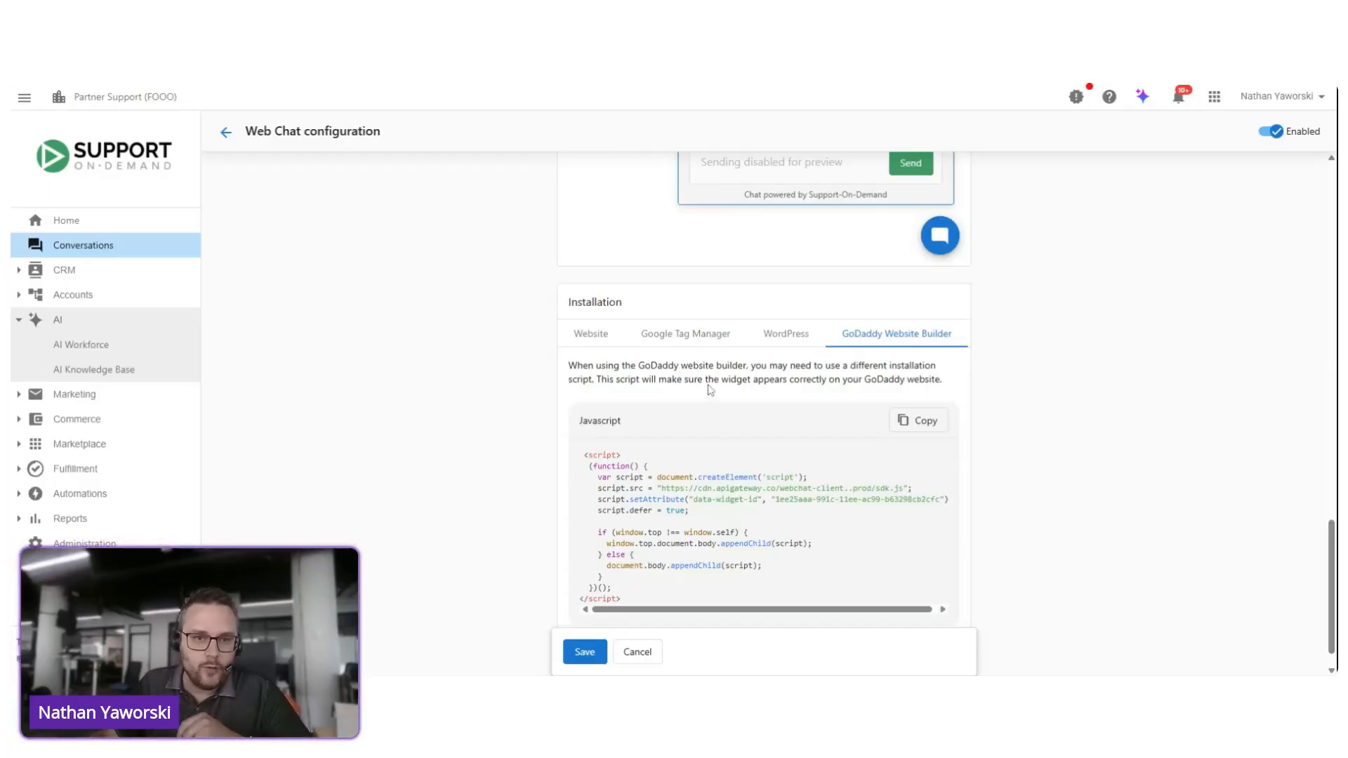
{"action": "left_click", "coordinate": [677, 342]}
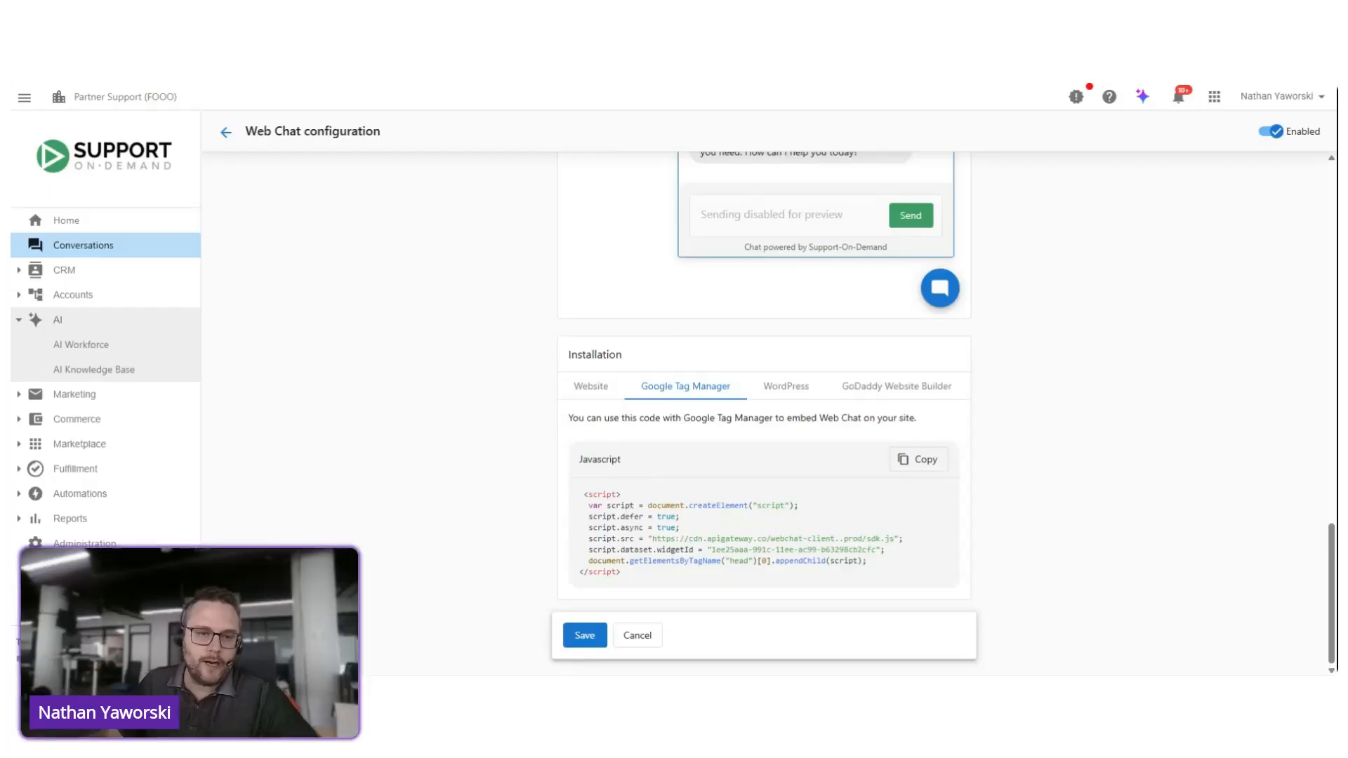
{"action": "left_click", "coordinate": [588, 390]}
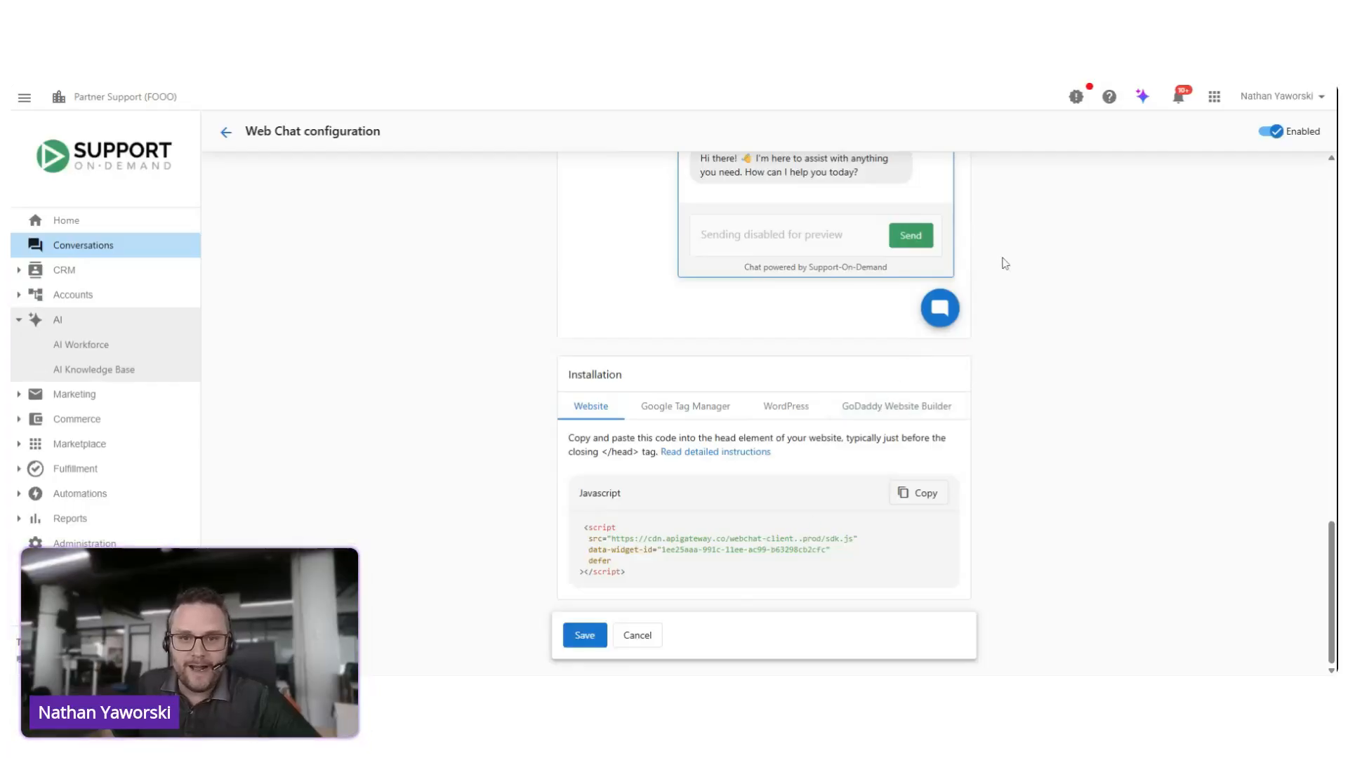
Step: View the Help options, and return to the AI Workforce overview, discarding the unsaved web chat changes and closing Help
{"action": "left_click", "coordinate": [1110, 102]}
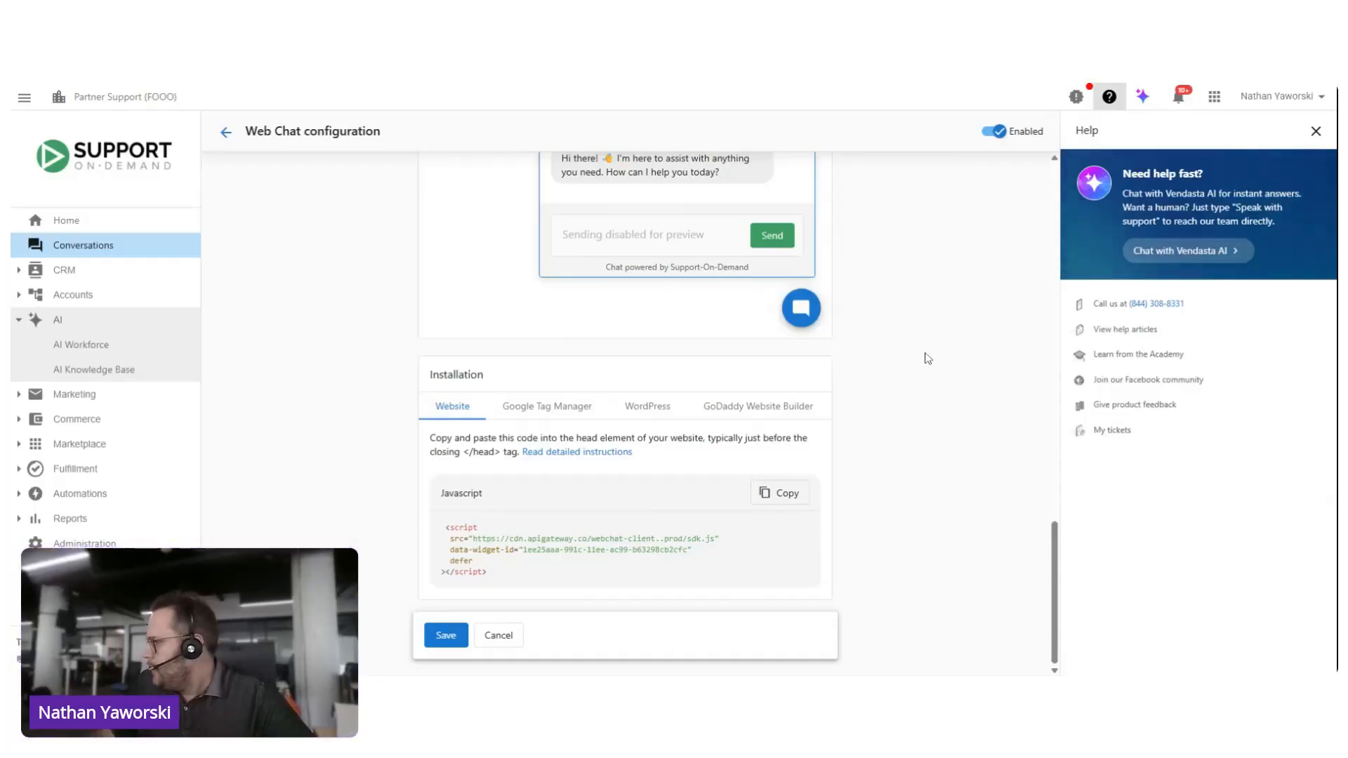
{"action": "left_click", "coordinate": [87, 348]}
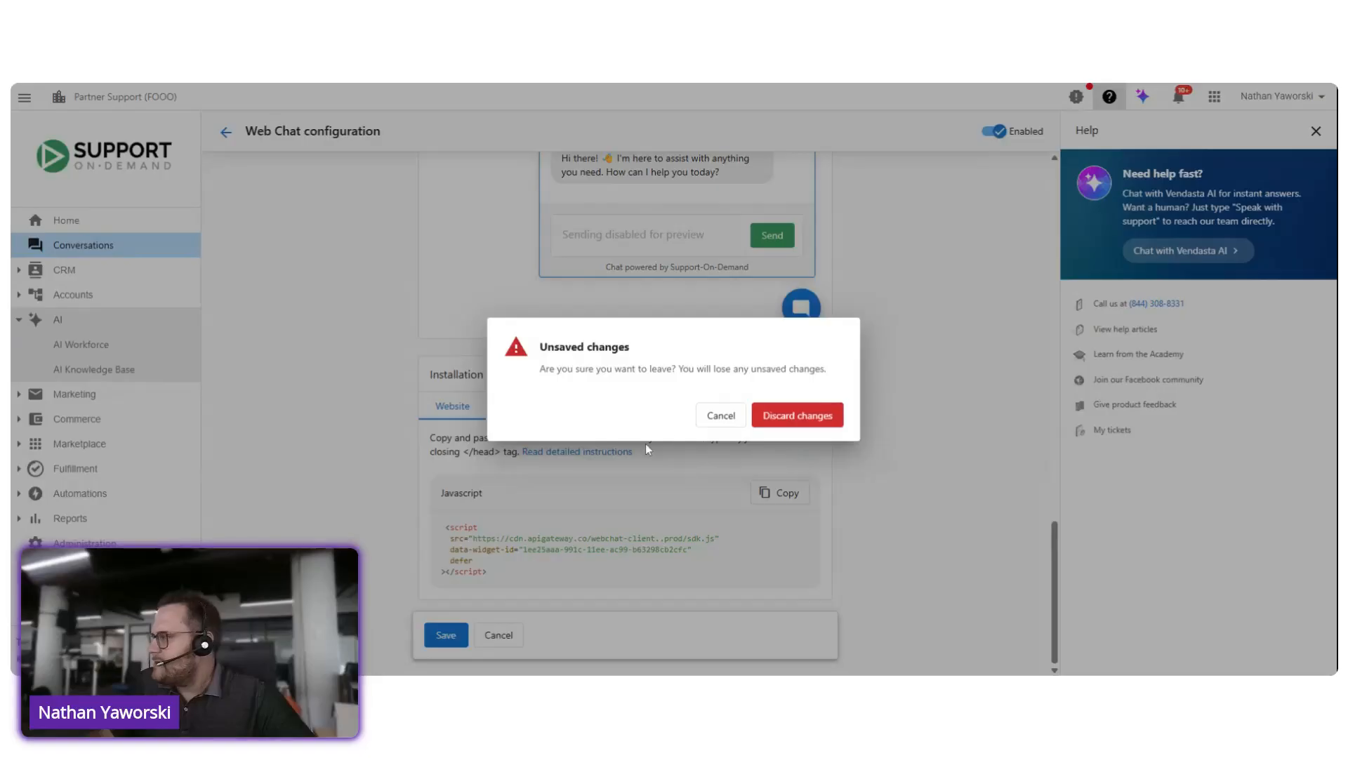
{"action": "left_click", "coordinate": [721, 416]}
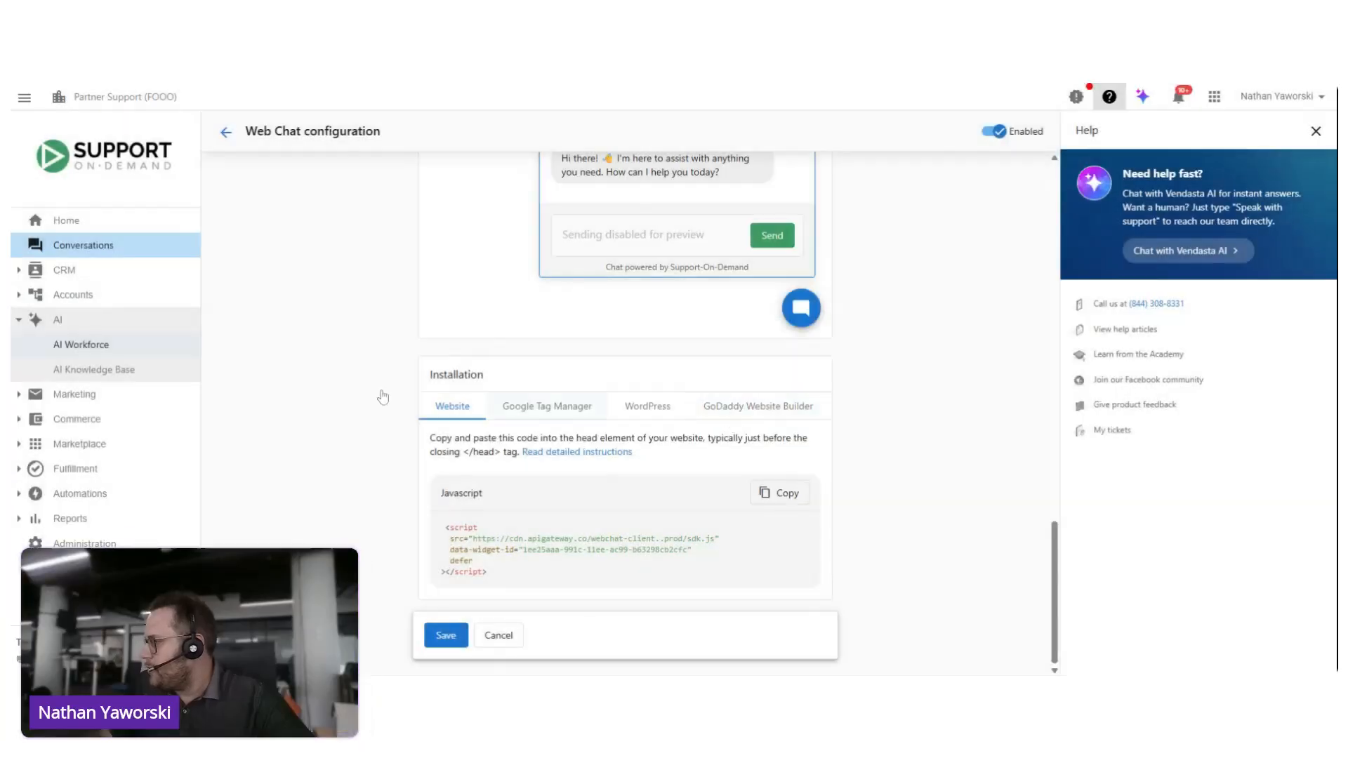
{"action": "left_click", "coordinate": [101, 345]}
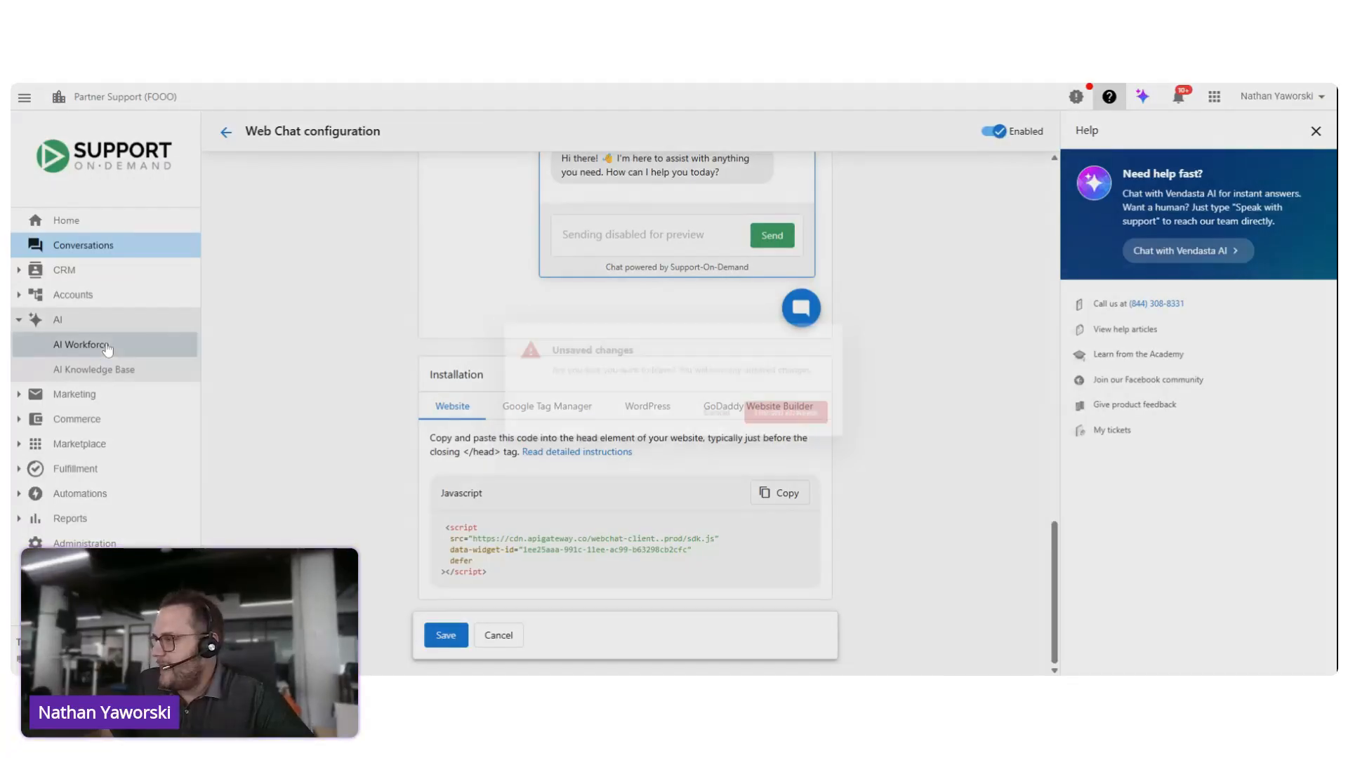
{"action": "left_click", "coordinate": [791, 416]}
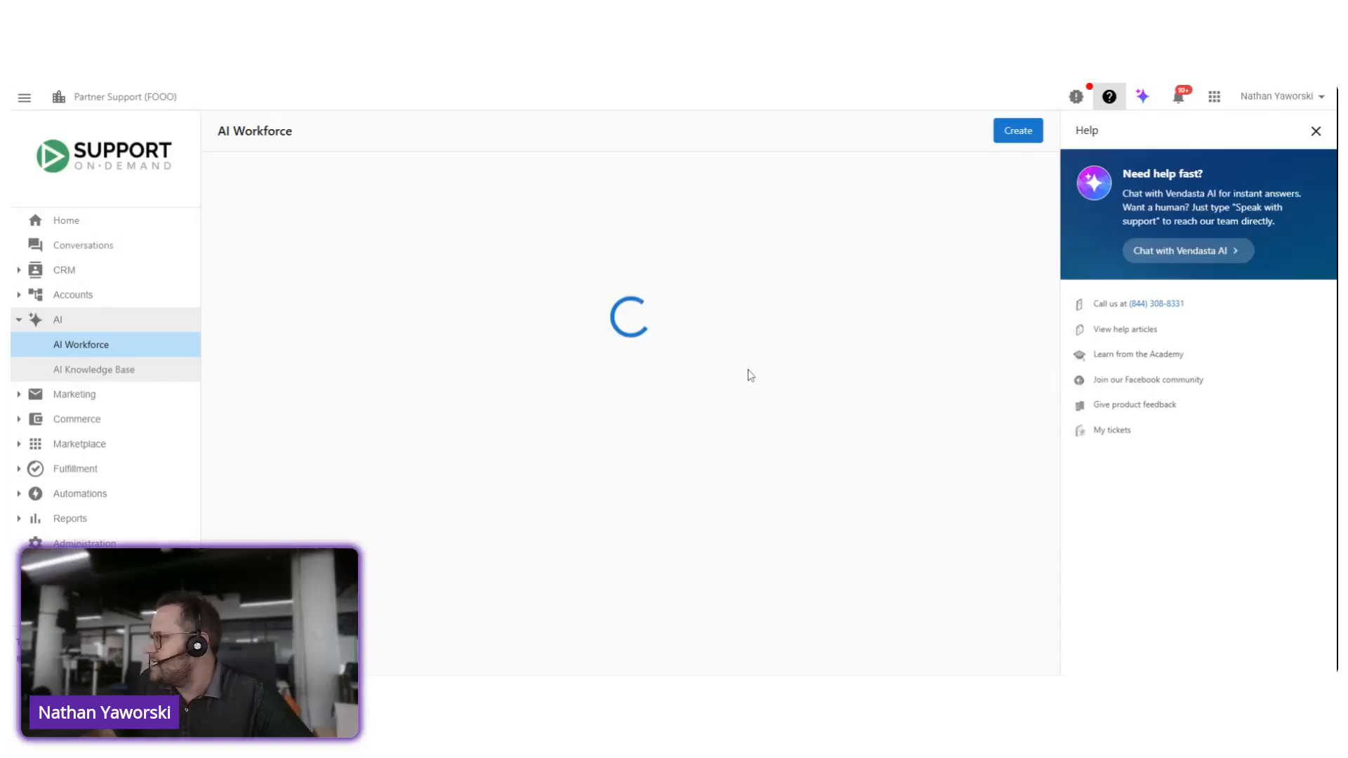
{"action": "left_click", "coordinate": [1315, 132]}
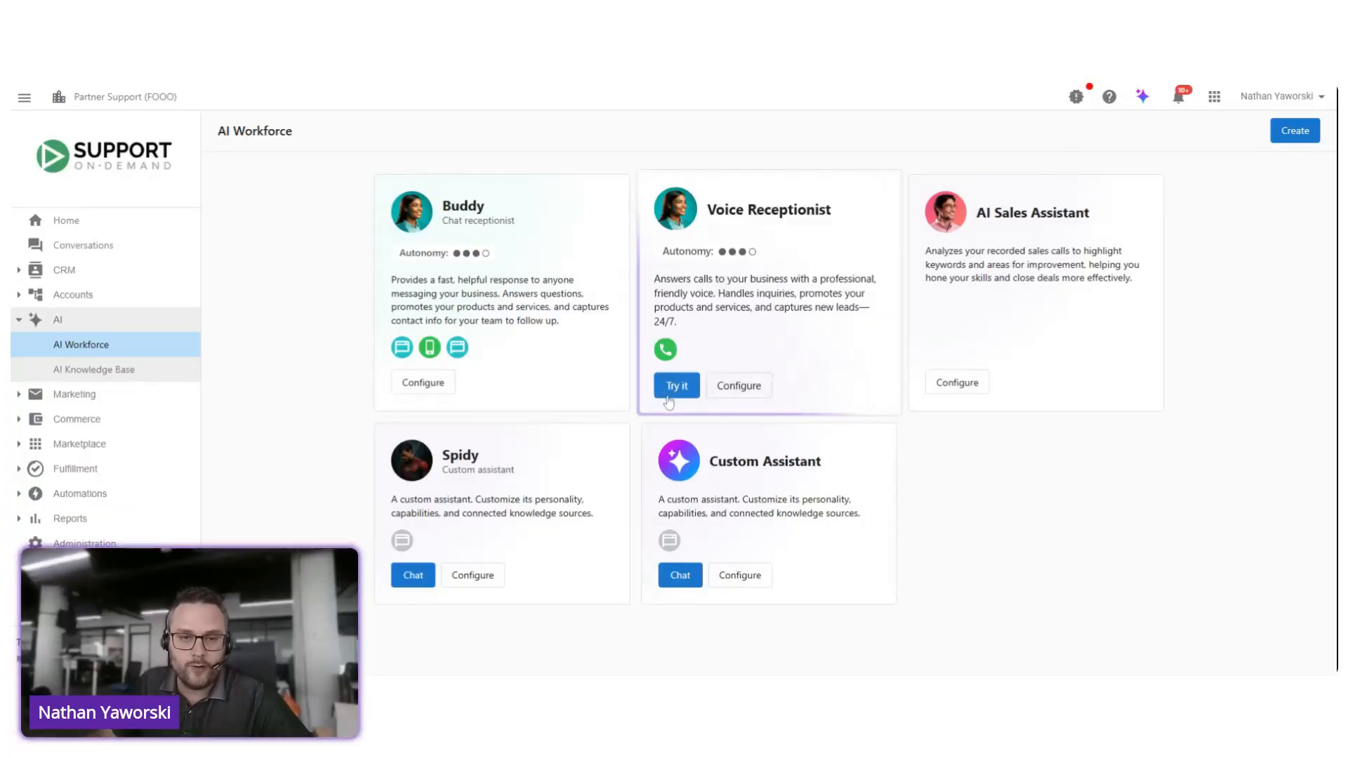
Step: Open the Voice Receptionist's configuration and review its channels, capabilities and knowledge sources
{"action": "left_click", "coordinate": [740, 391]}
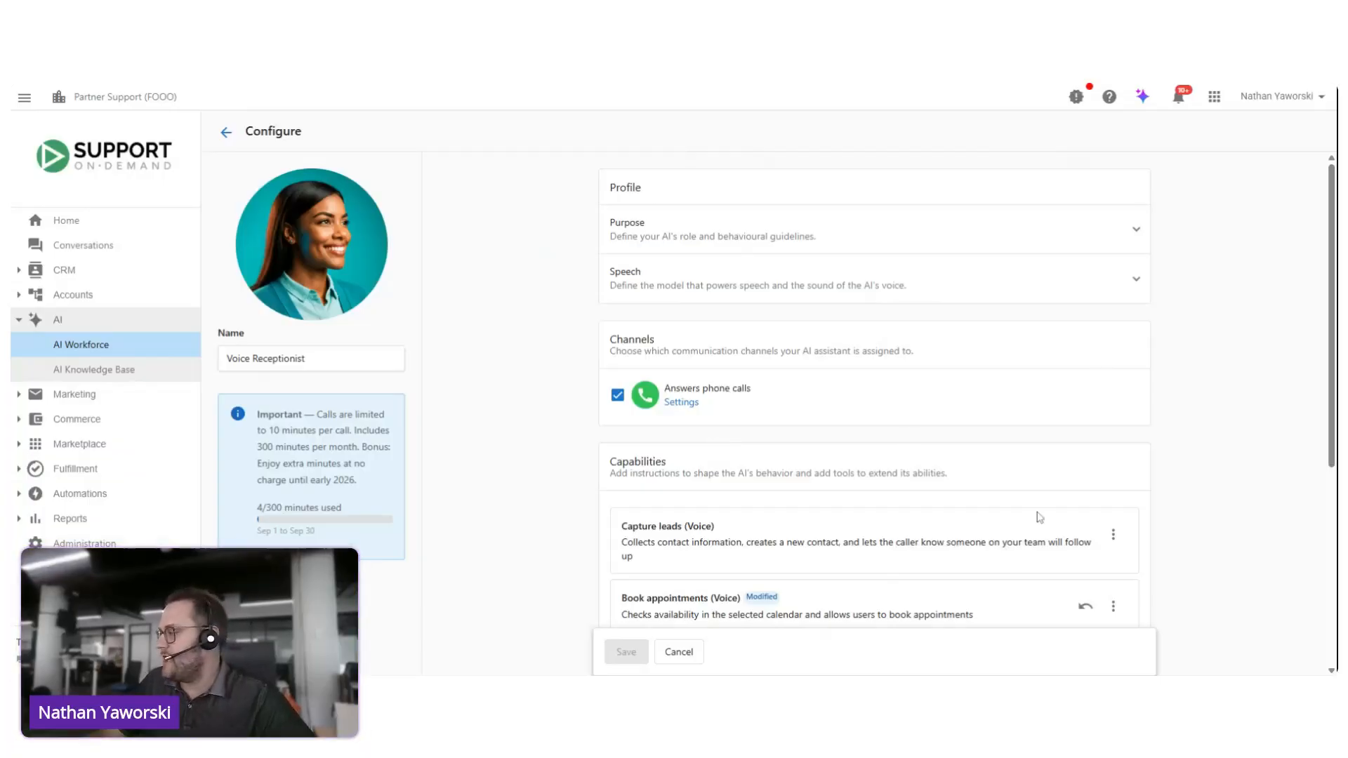
{"action": "scroll", "coordinate": [753, 340], "scroll_direction": "down", "scroll_amount": 1}
{"action": "scroll", "coordinate": [776, 389], "scroll_direction": "up", "scroll_amount": 1}
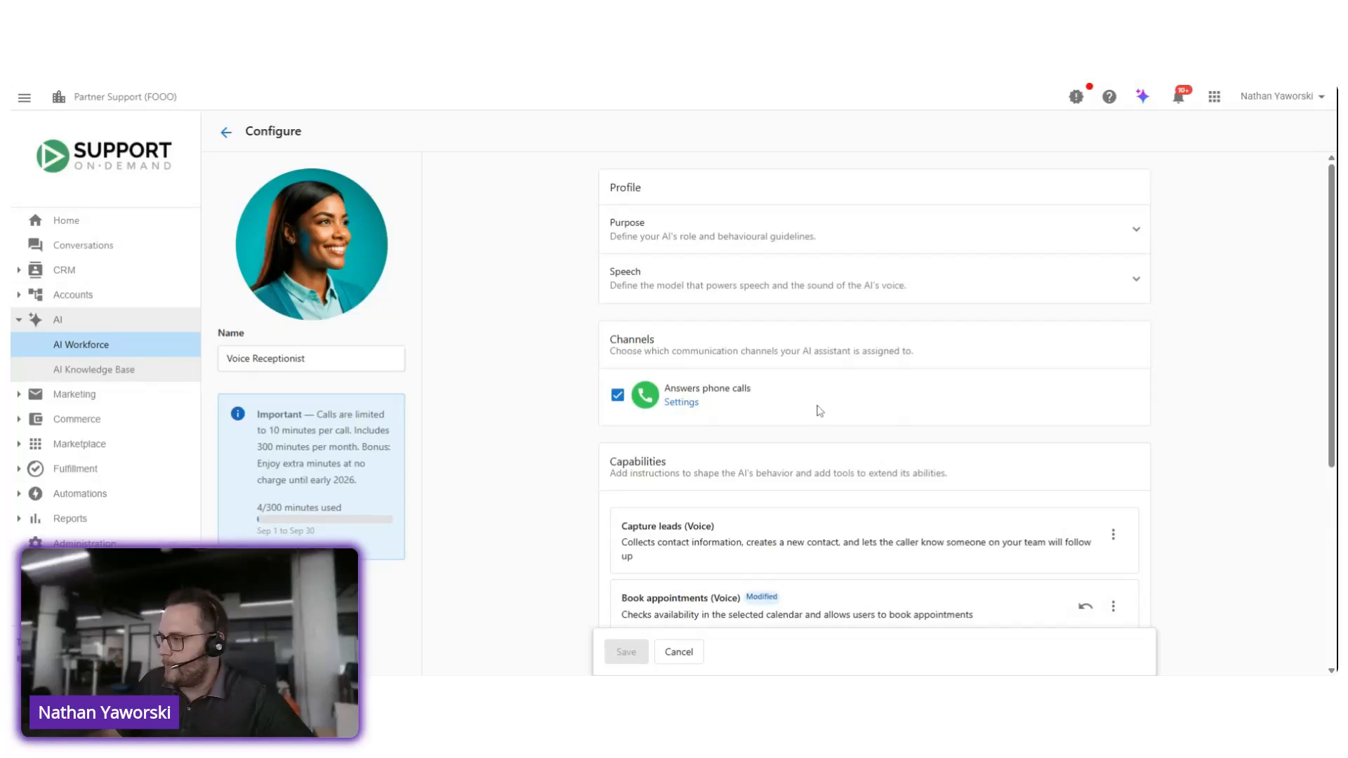
{"action": "scroll", "coordinate": [821, 396], "scroll_direction": "down", "scroll_amount": 3}
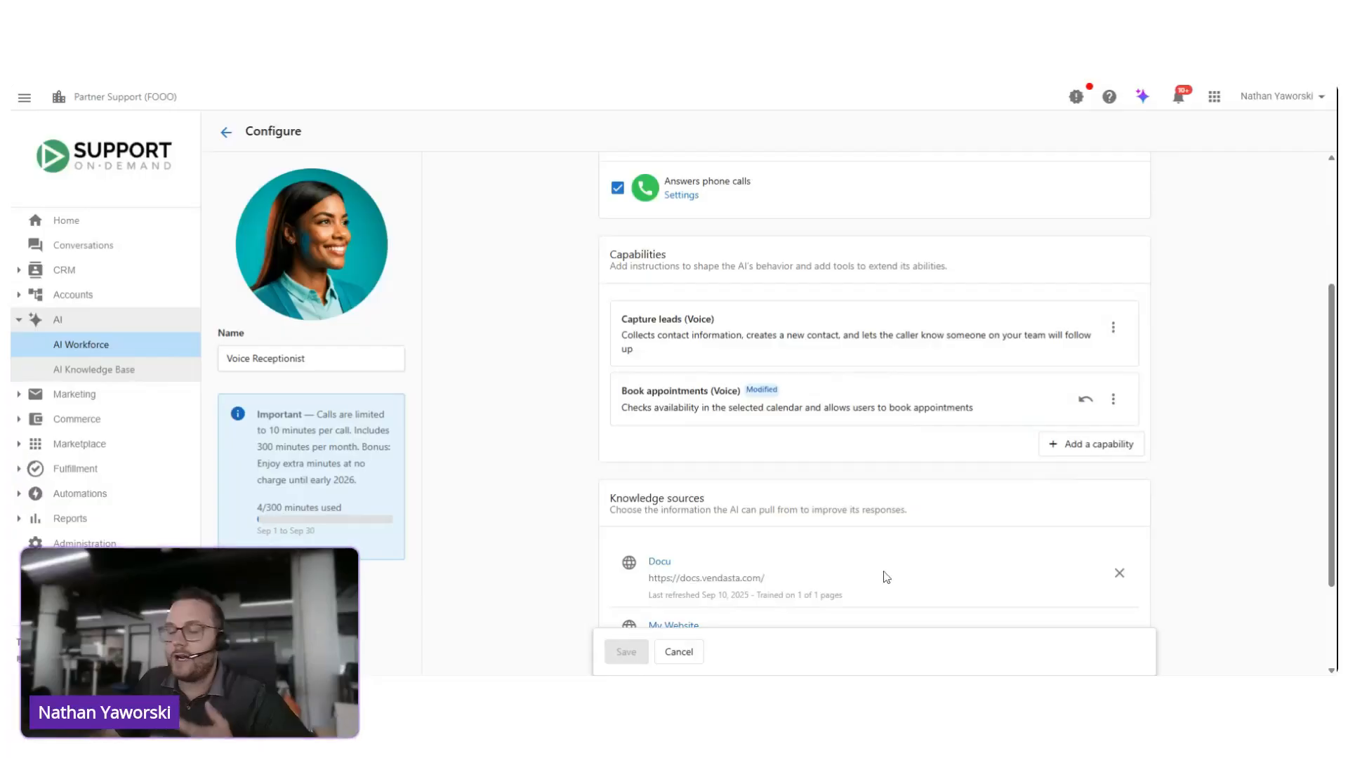
{"action": "scroll", "coordinate": [878, 575], "scroll_direction": "down", "scroll_amount": 2}
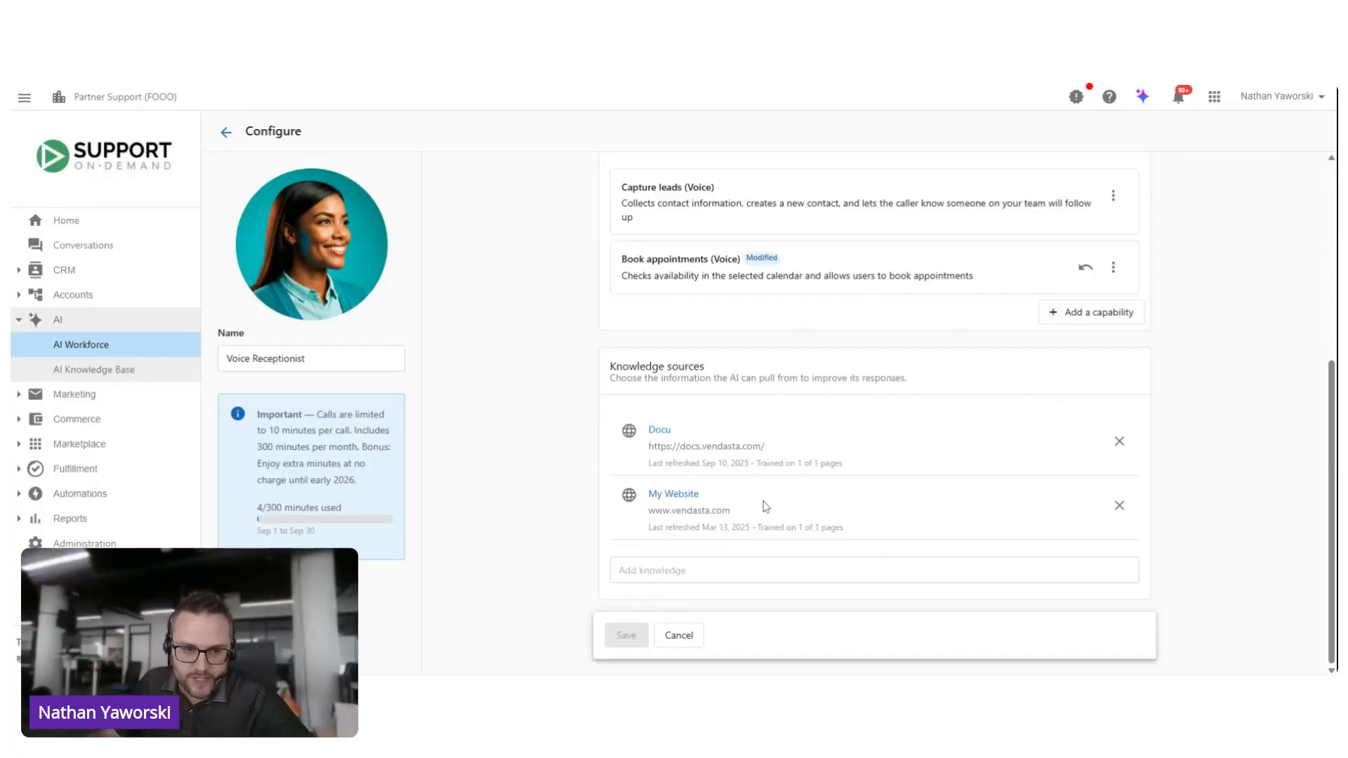
{"action": "scroll", "coordinate": [765, 480], "scroll_direction": "up", "scroll_amount": 2}
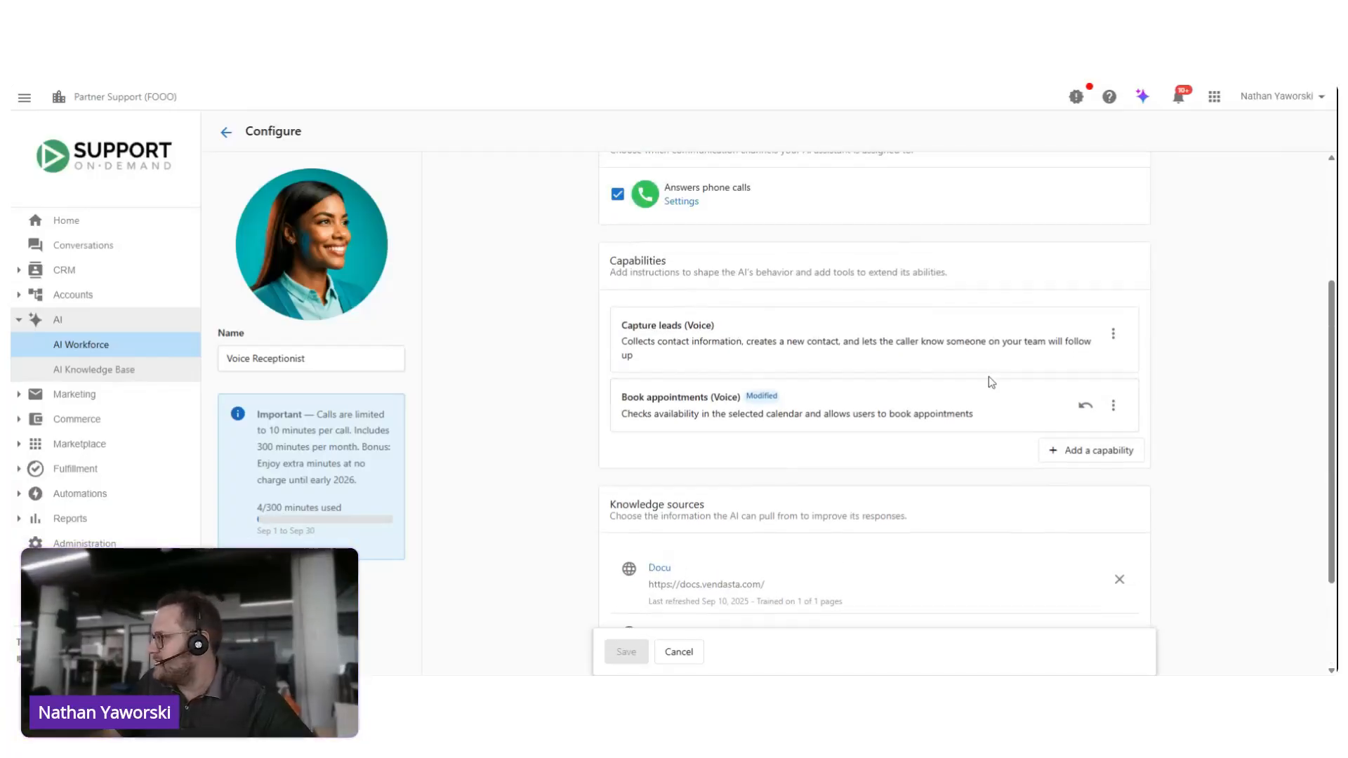
{"action": "scroll", "coordinate": [907, 367], "scroll_direction": "up", "scroll_amount": 2}
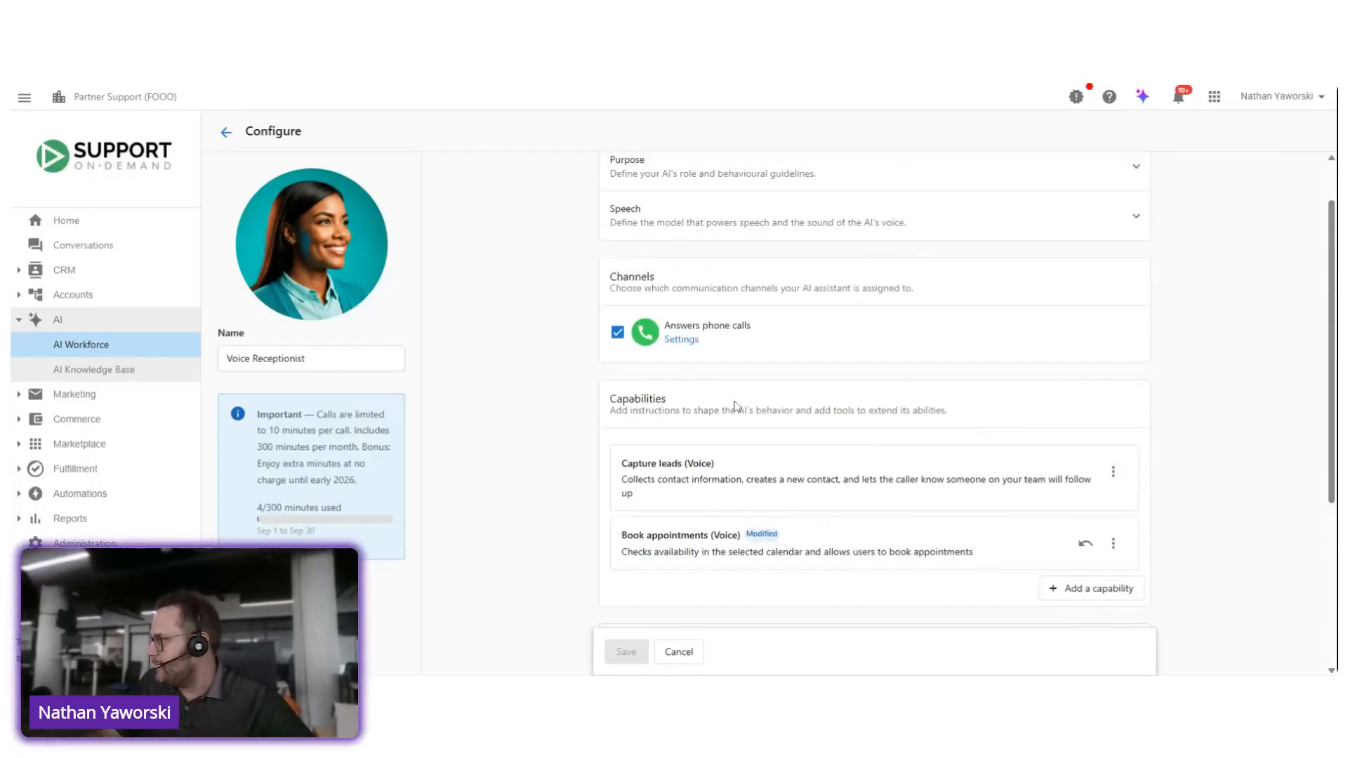
{"action": "left_click", "coordinate": [682, 340]}
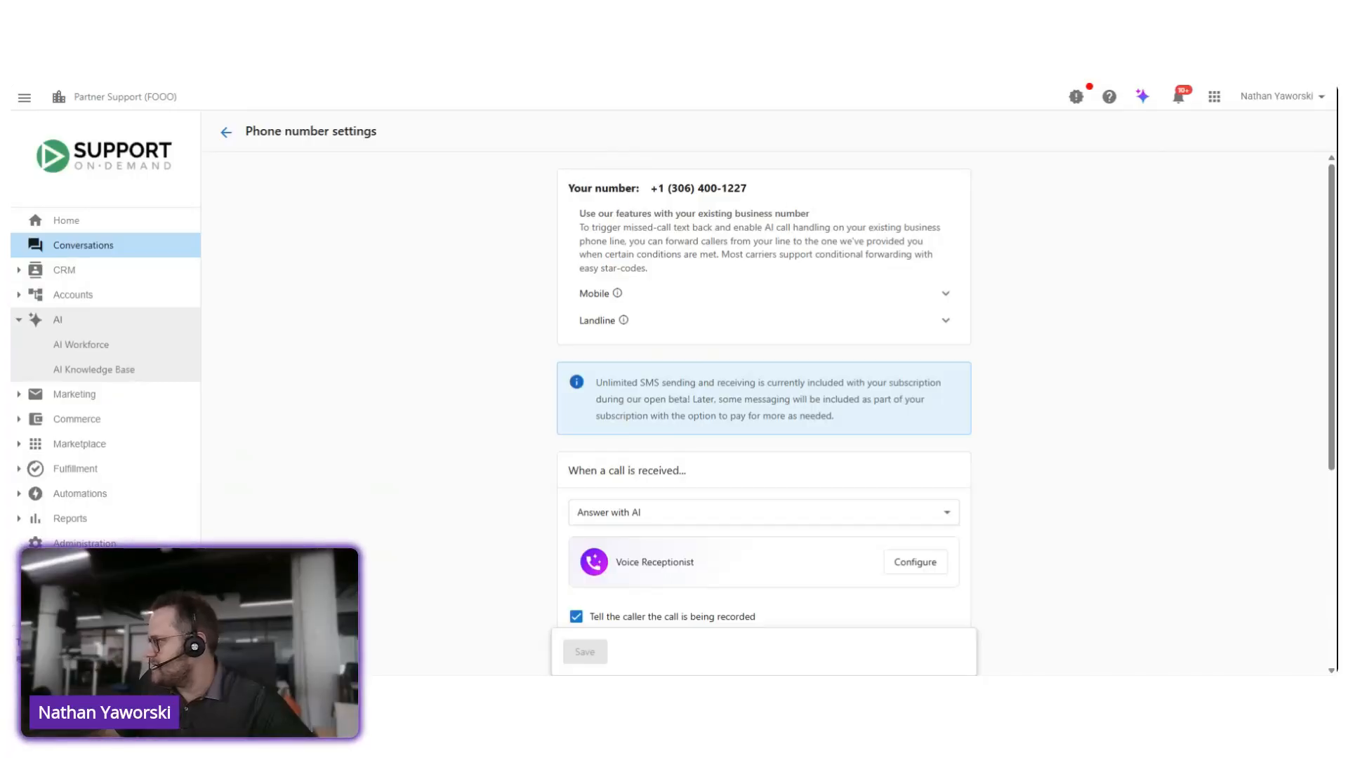
{"action": "double_click", "coordinate": [690, 198]}
{"action": "left_click", "coordinate": [753, 197]}
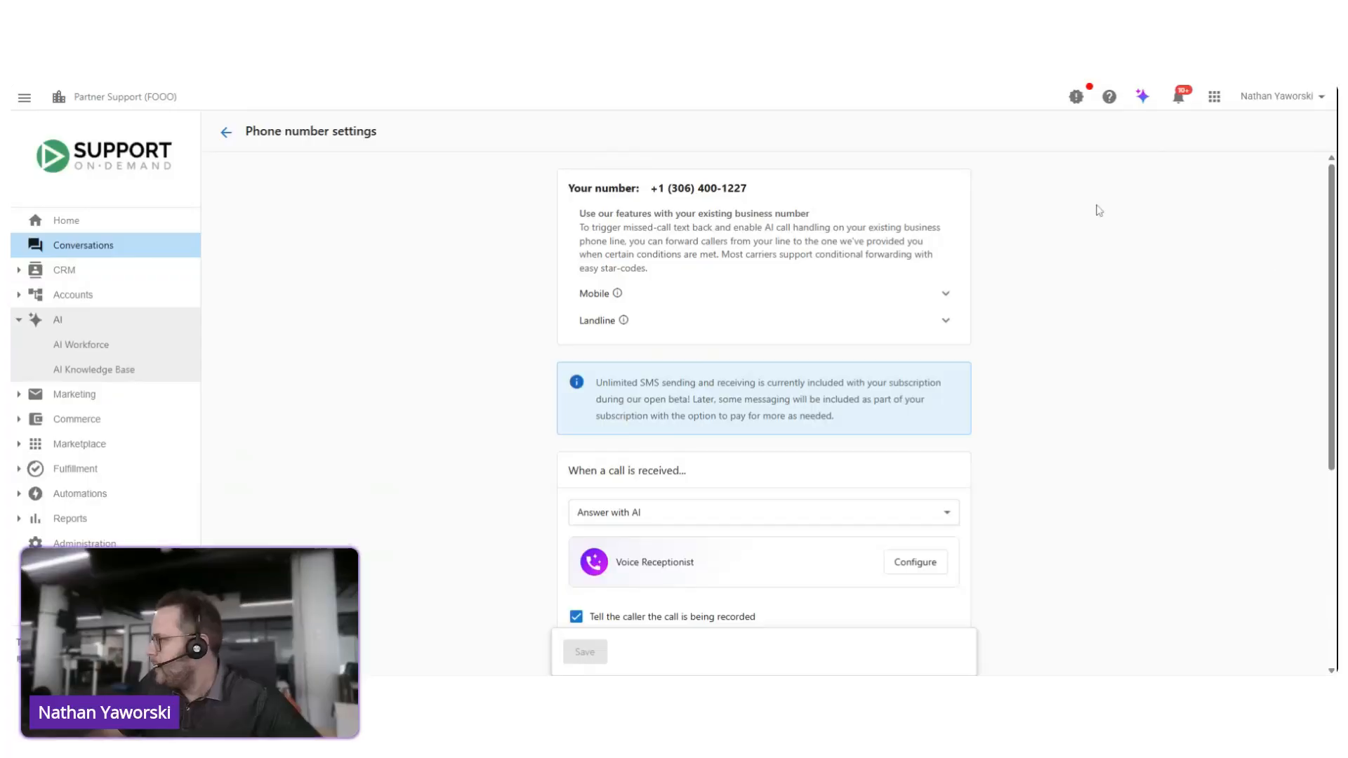
Step: Review how received calls and SMS messages are handled in the phone number settings, including the follow-up message sent when a call ends
{"action": "scroll", "coordinate": [752, 270], "scroll_direction": "down", "scroll_amount": 4}
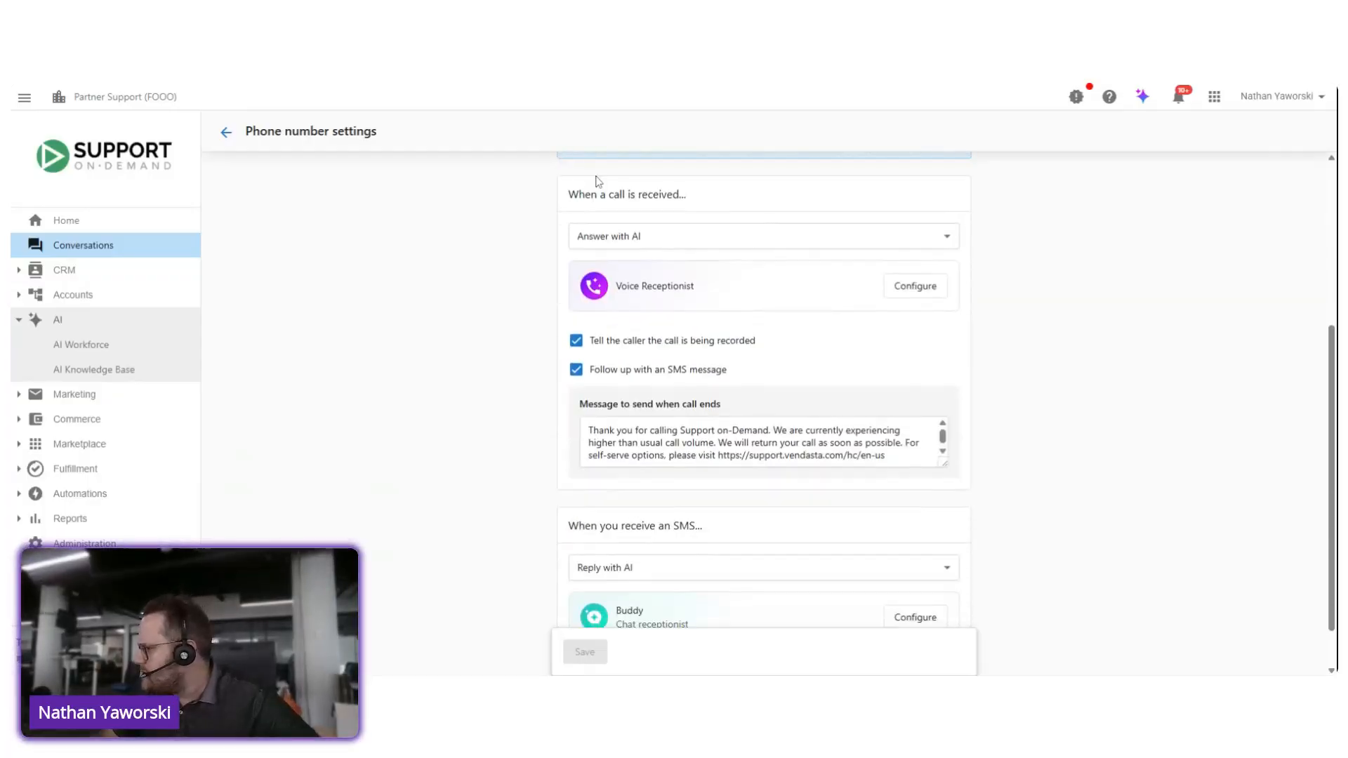
{"action": "scroll", "coordinate": [597, 181], "scroll_direction": "down", "scroll_amount": 1}
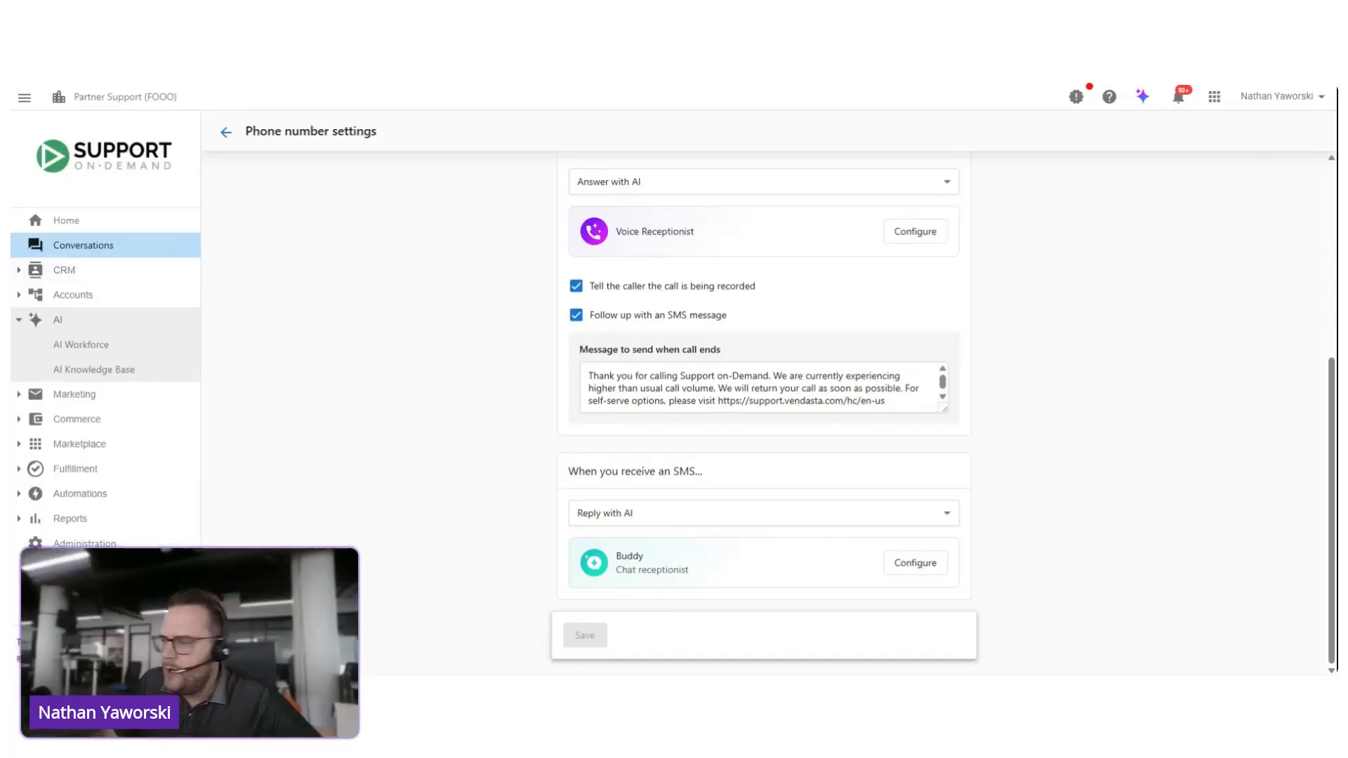
{"action": "scroll", "coordinate": [942, 336], "scroll_direction": "up", "scroll_amount": 3}
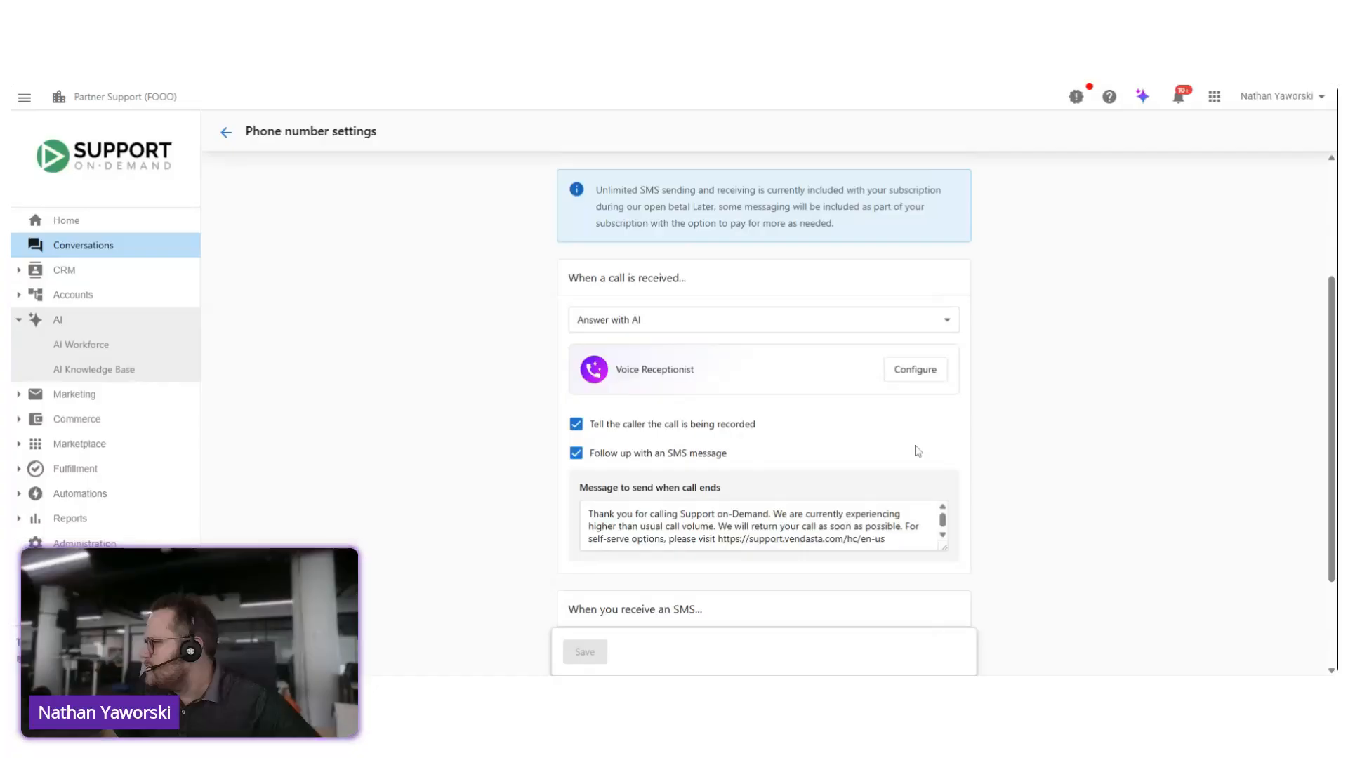
Step: Go to Conversations and open the Conversations settings
{"action": "left_click", "coordinate": [90, 249]}
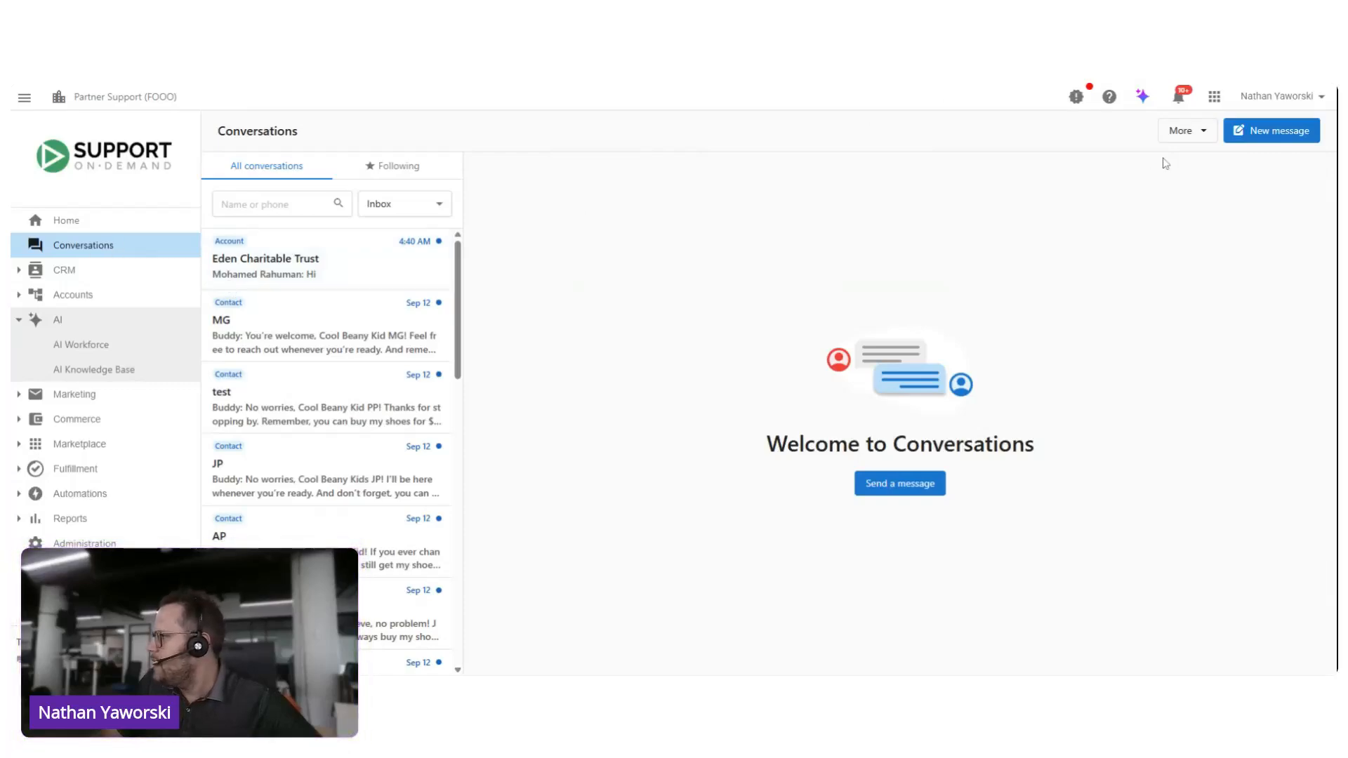
{"action": "left_click", "coordinate": [1184, 133]}
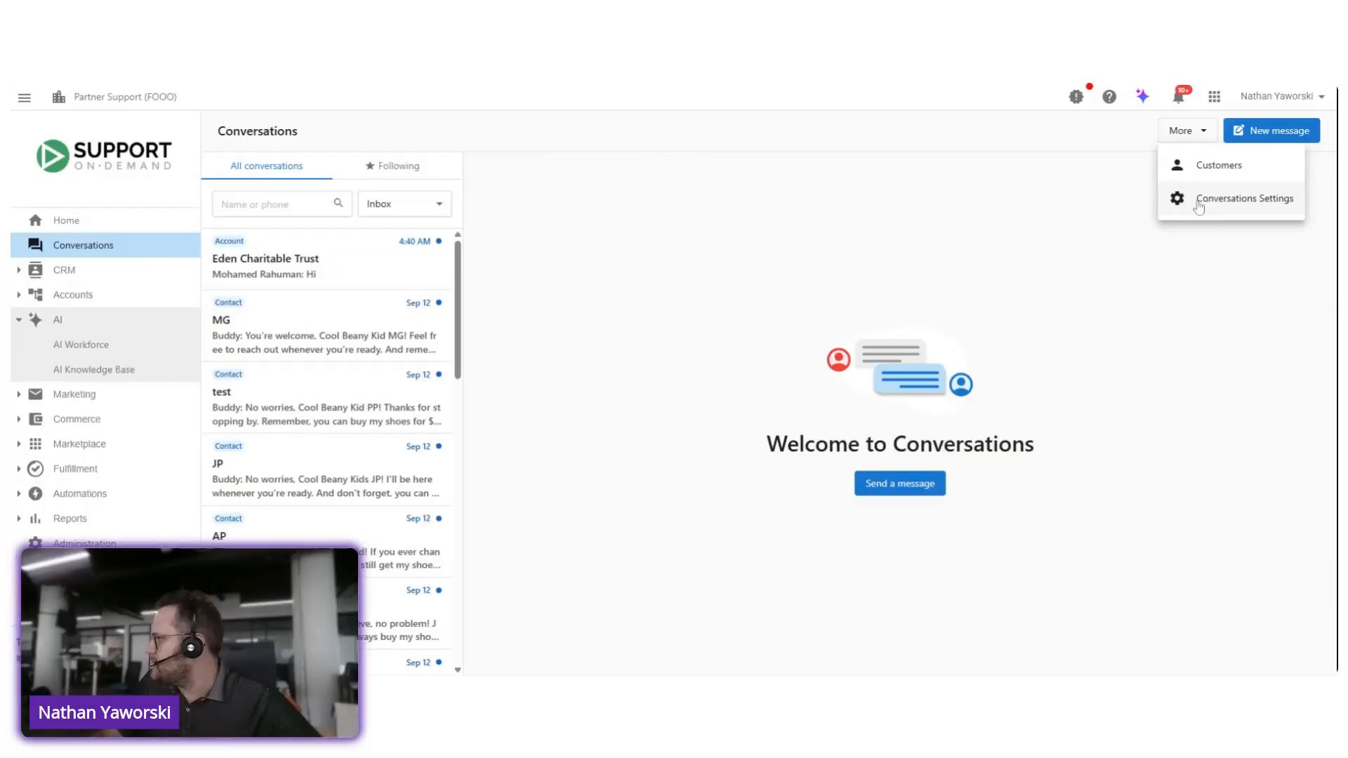
{"action": "left_click", "coordinate": [1241, 205]}
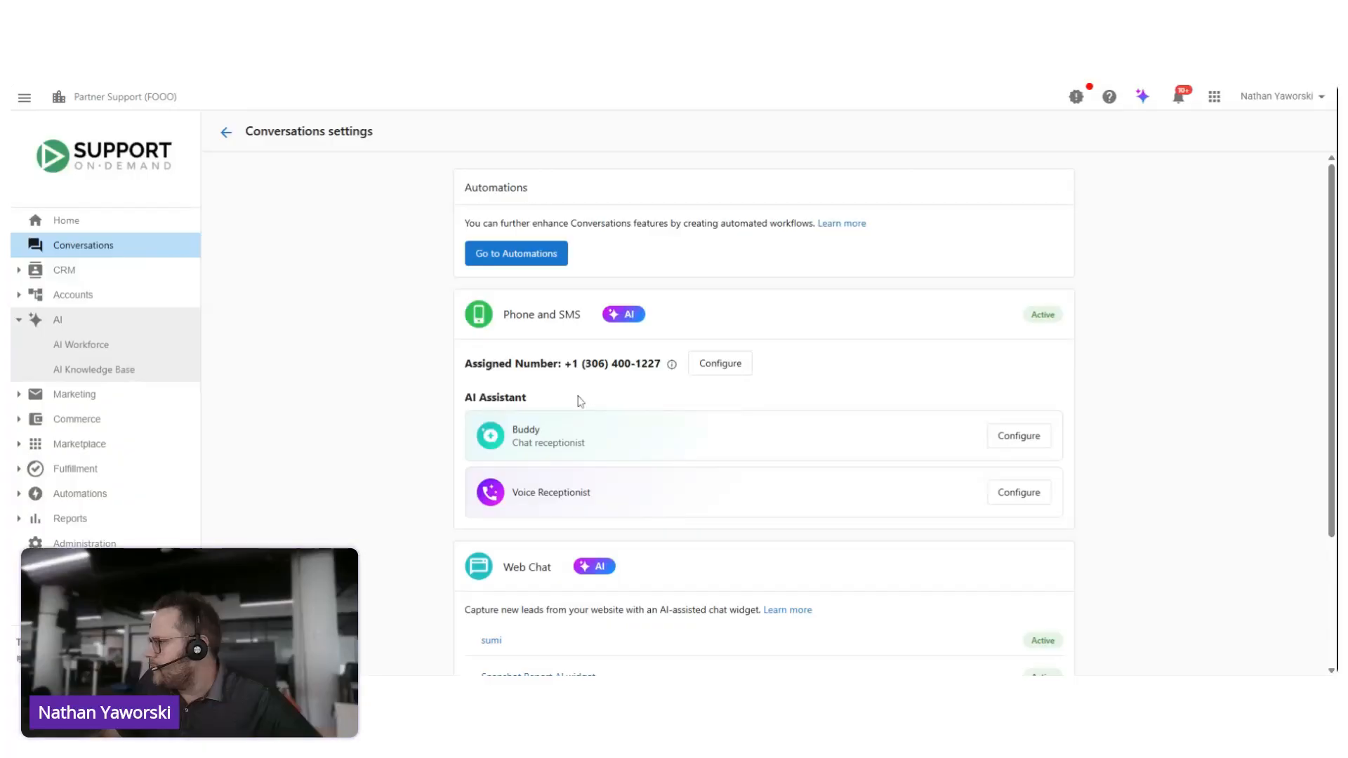